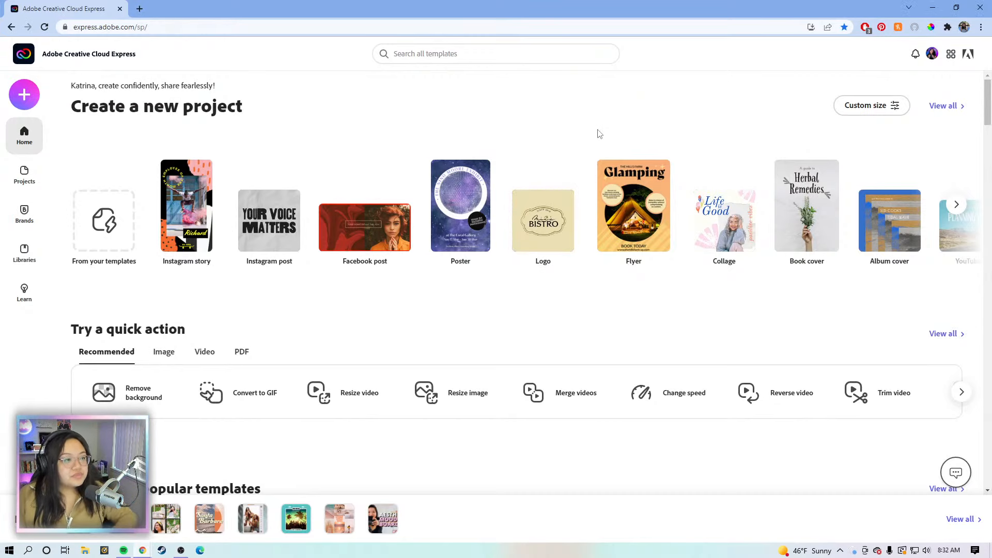
scroll(602, 132, "down", 2)
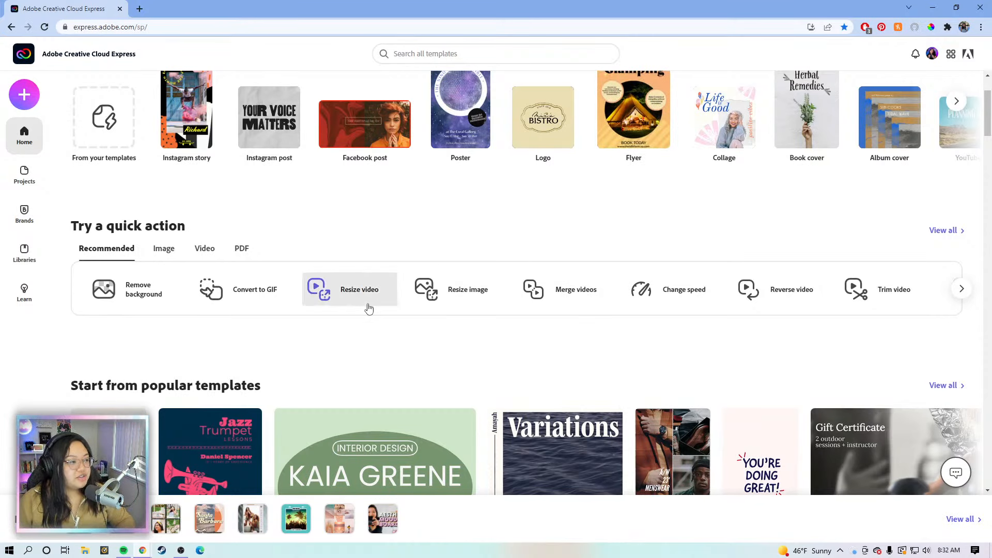
scroll(393, 284, "up", 2)
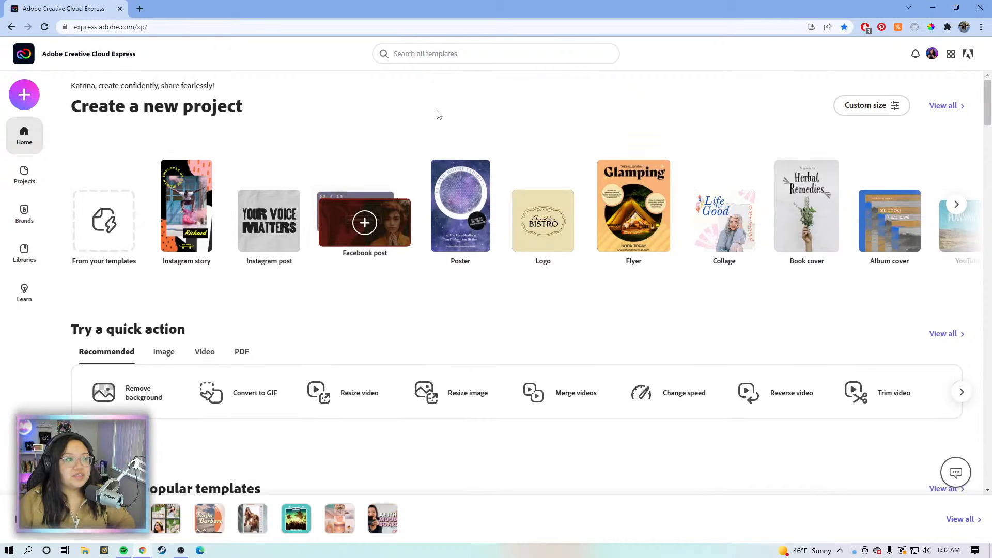
- Search all templates for "reminder"
left_click(493, 62)
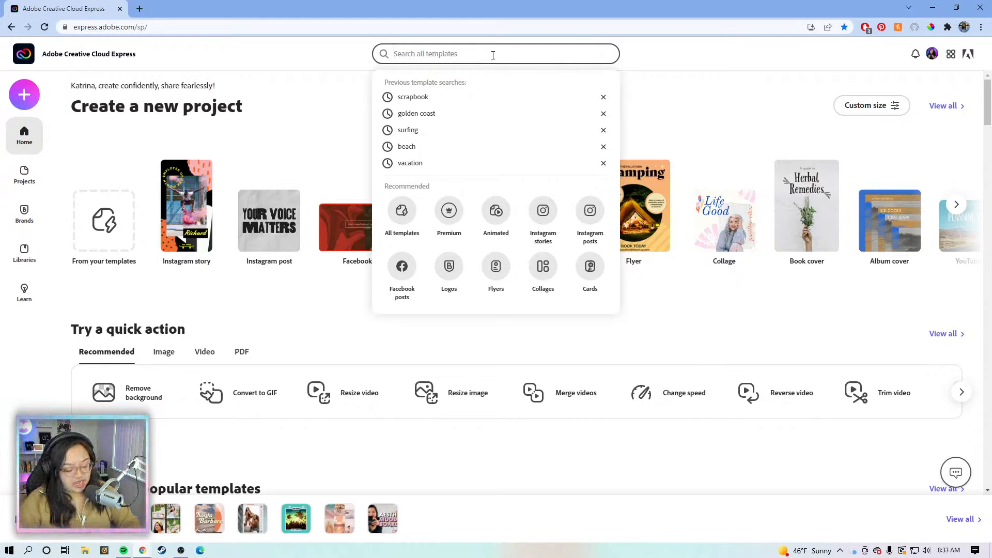
type("calendar")
key("Return")
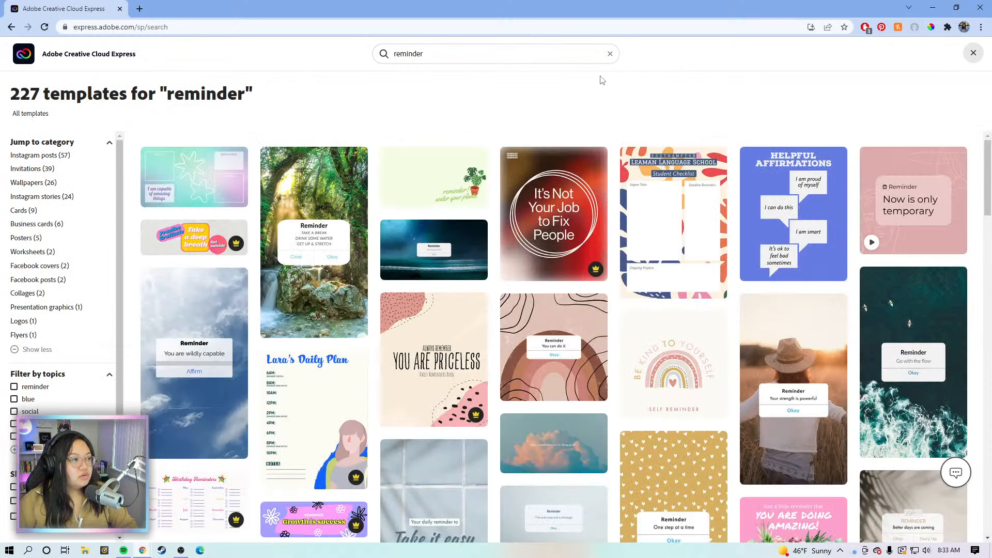
- Return to the home page, reload it and show all Instagram posts templates
left_click(23, 57)
left_click(44, 27)
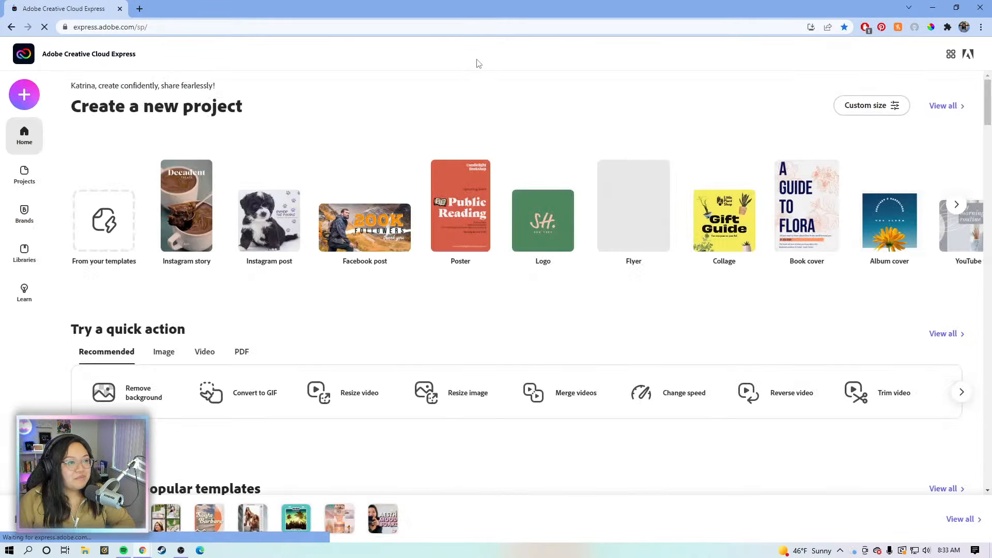
left_click(480, 59)
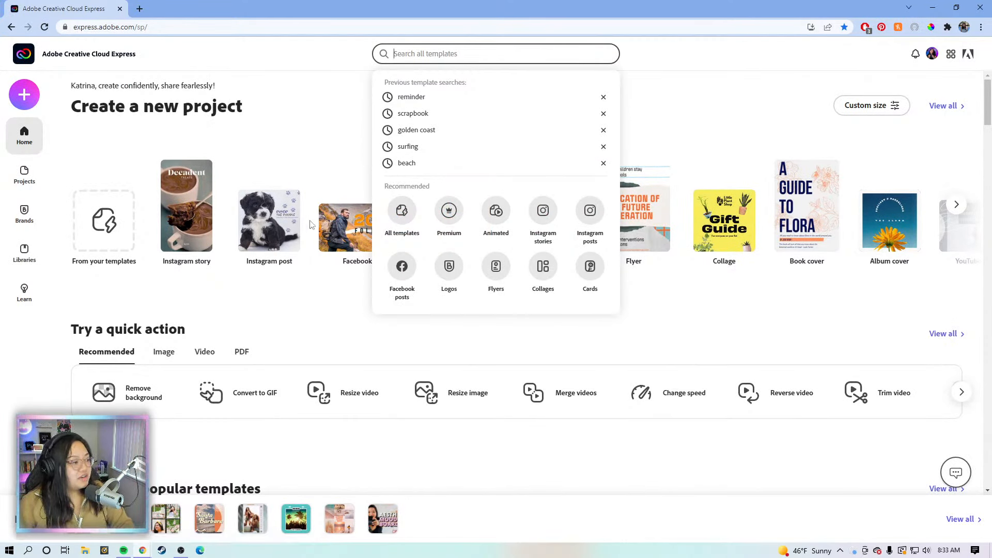
left_click(326, 323)
scroll(326, 323, "down", 10)
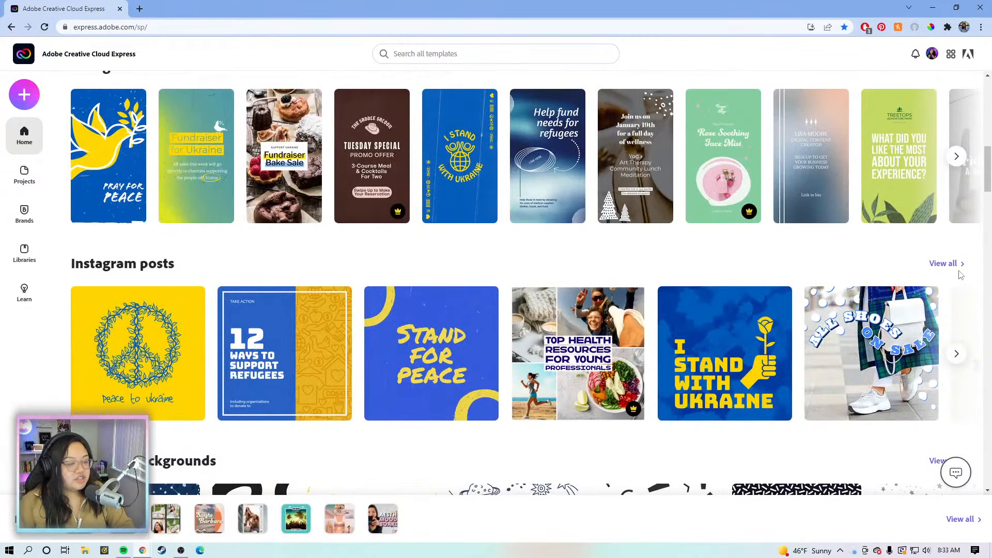
left_click(954, 264)
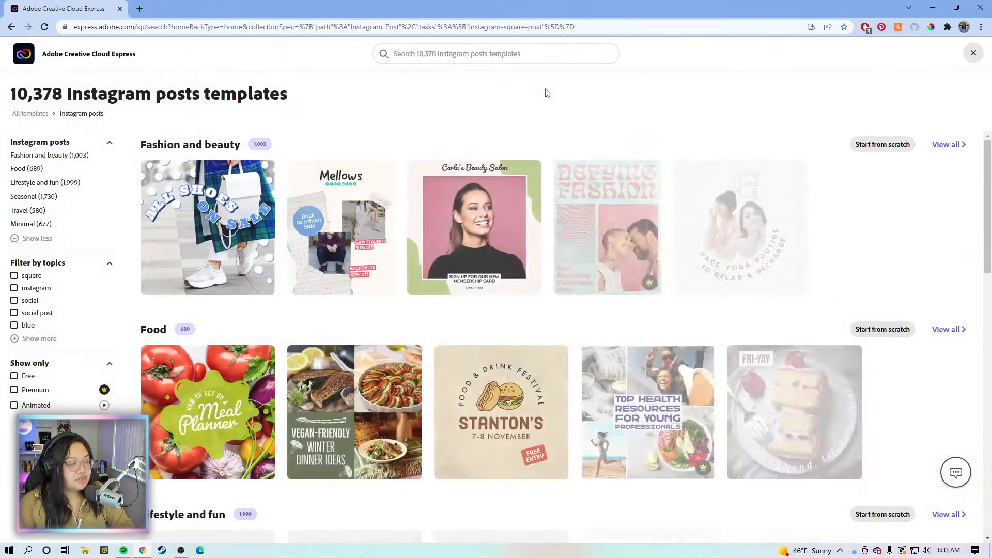
- Search the Instagram posts templates for "reminder"
left_click(524, 54)
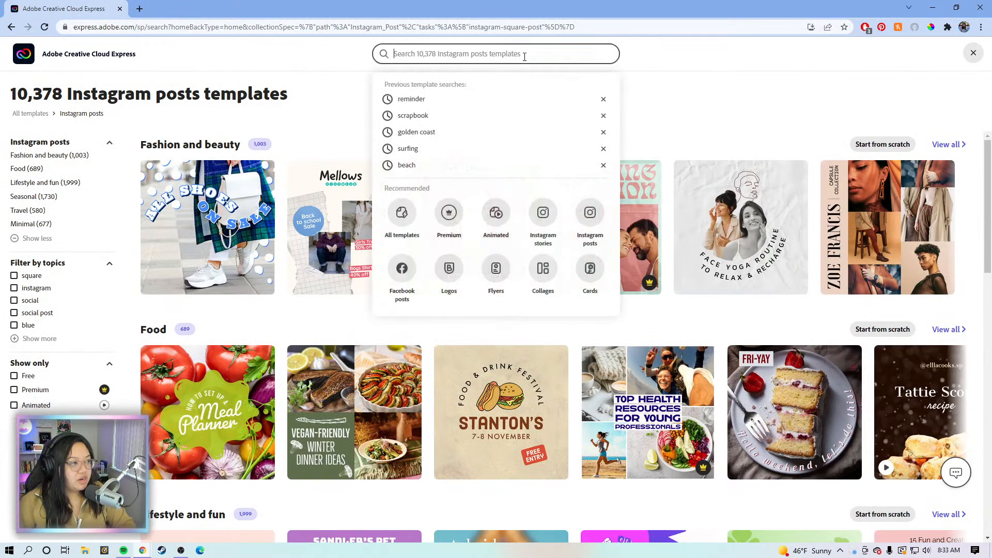
type("remind")
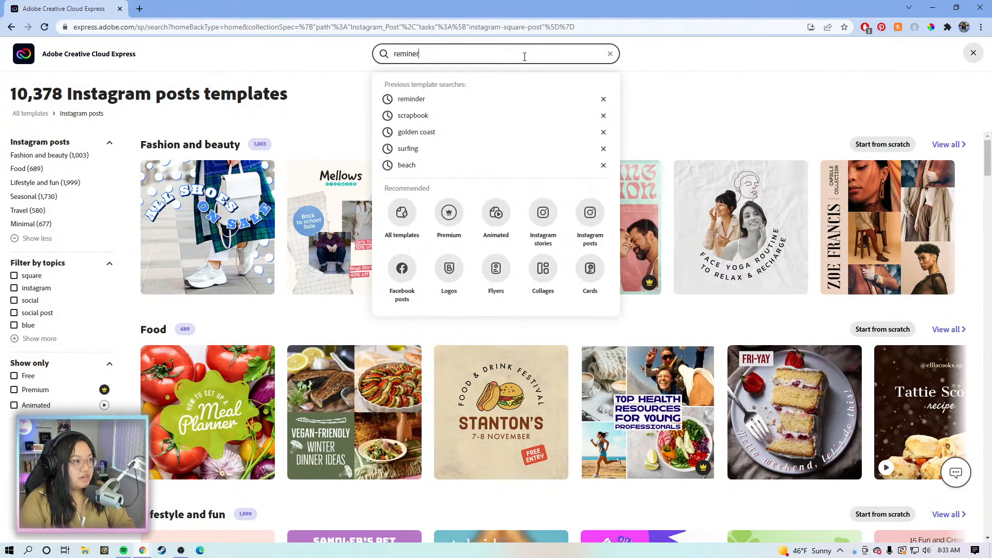
type("er")
key("Return")
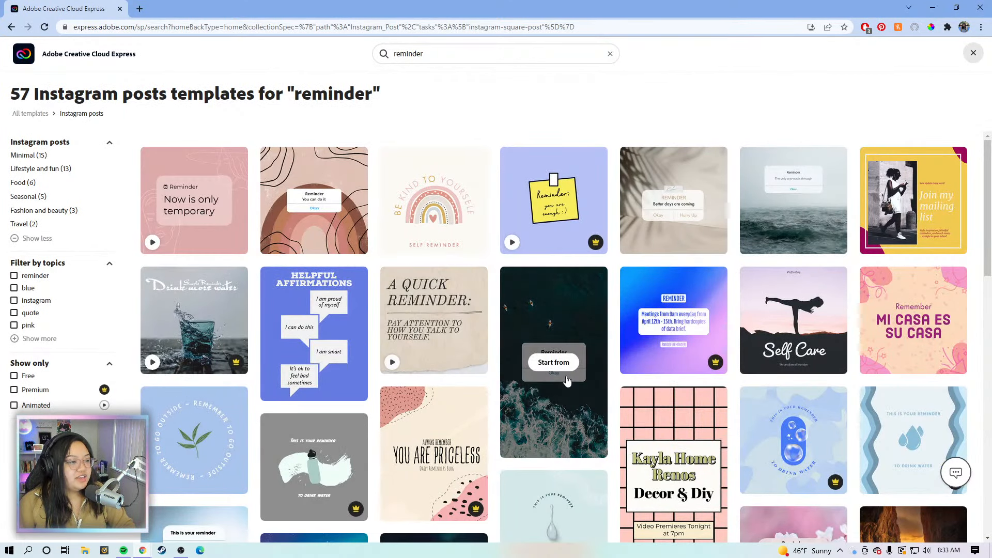
- Look through the reminder Instagram post templates for a suitable design
scroll(564, 383, "down", 3)
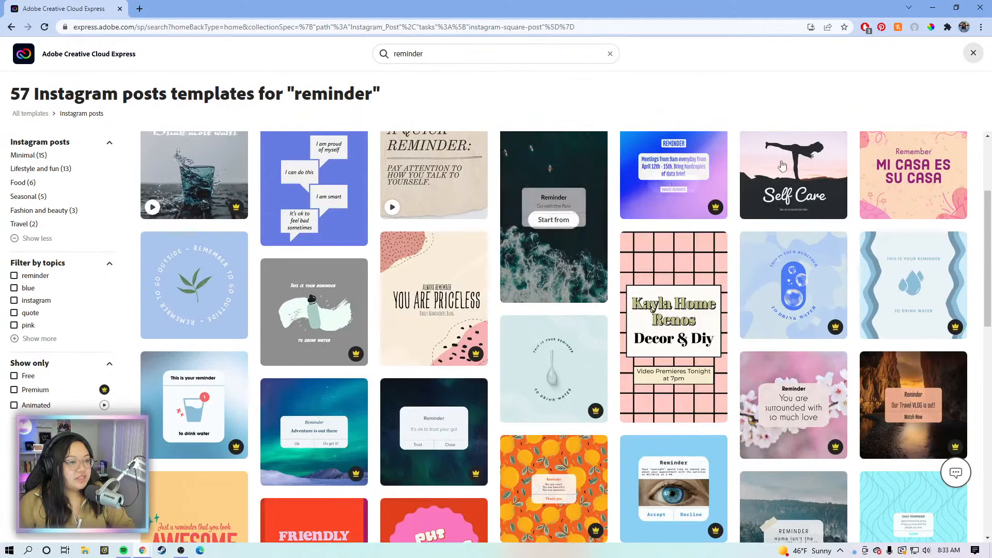
scroll(576, 169, "up", 3)
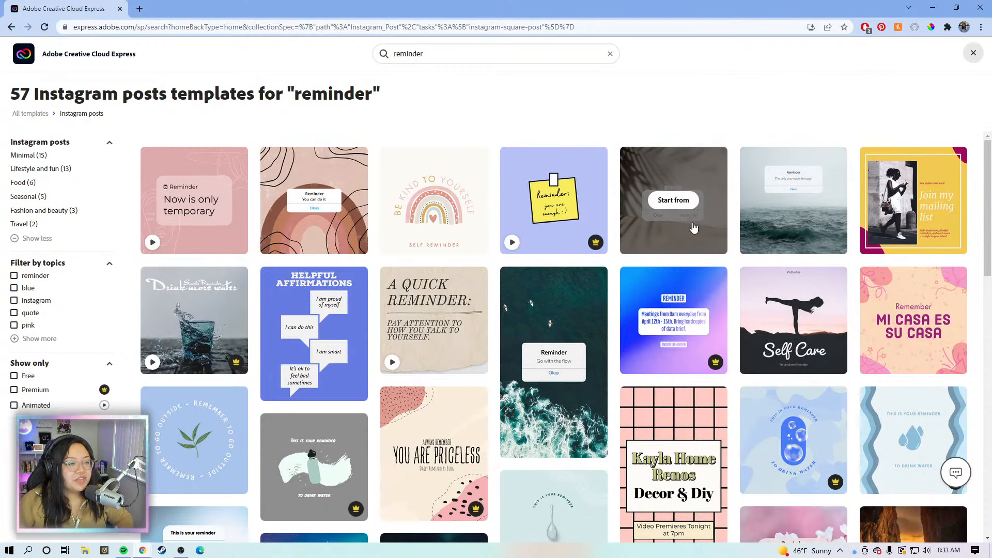
mouse_move(643, 173)
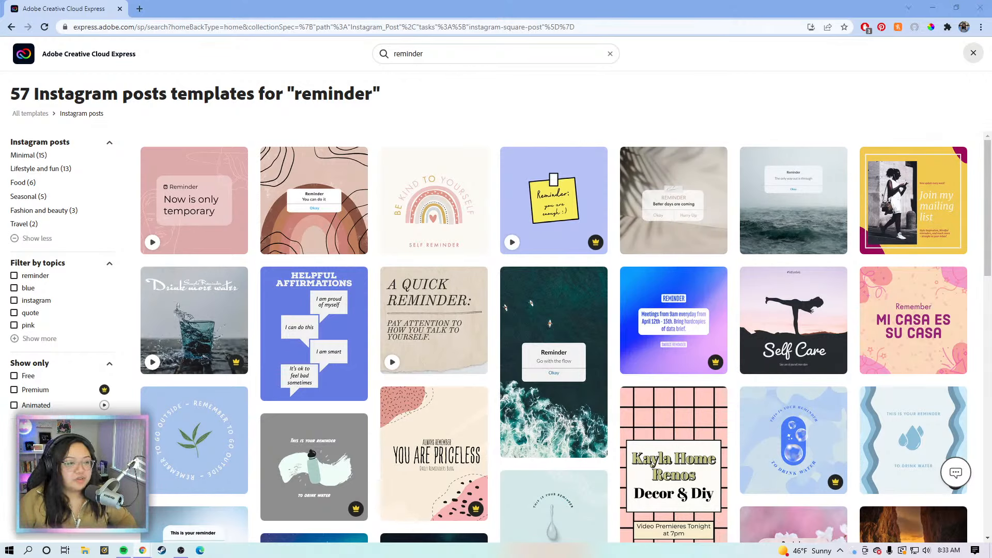
scroll(739, 142, "down", 4)
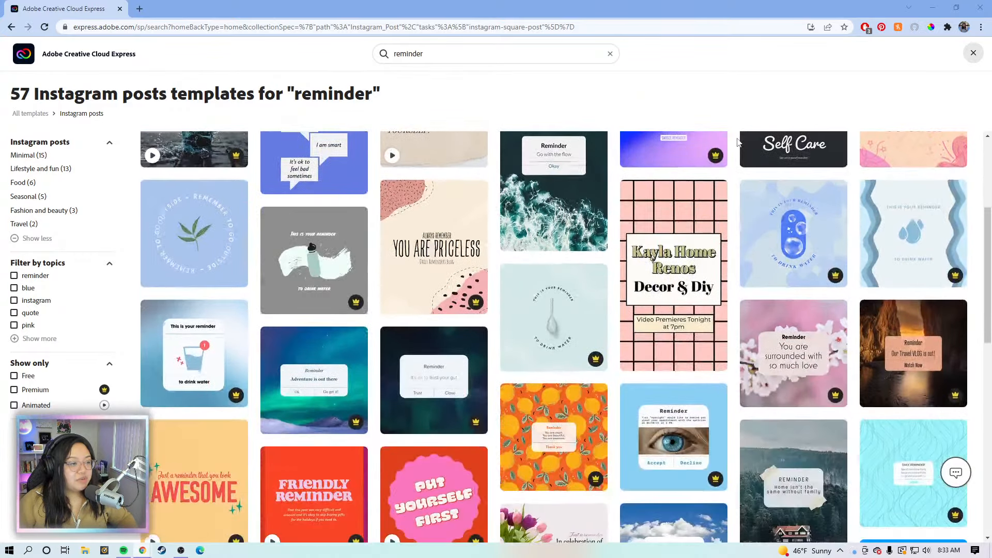
scroll(738, 142, "down", 10)
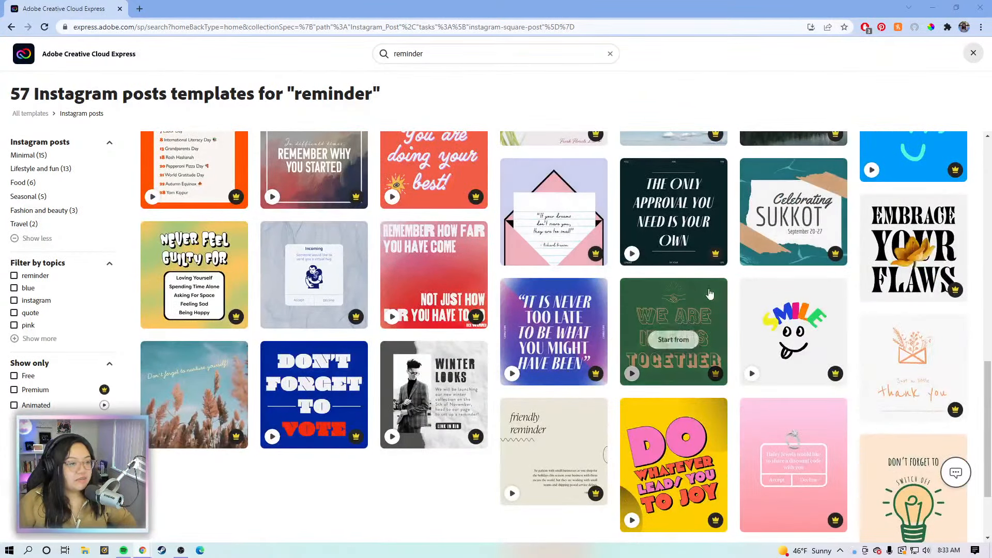
scroll(711, 294, "up", 3)
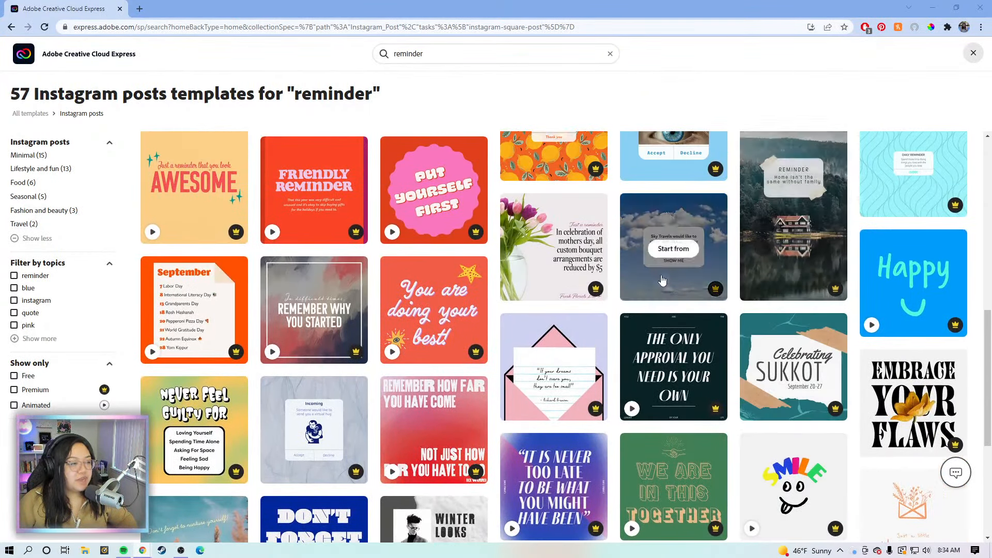
scroll(663, 279, "down", 4)
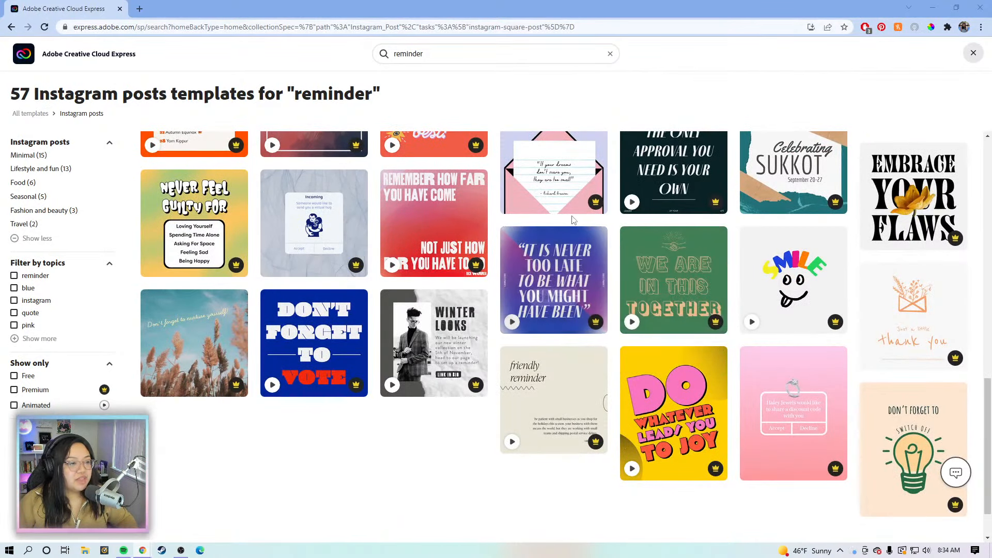
scroll(807, 336, "up", 10)
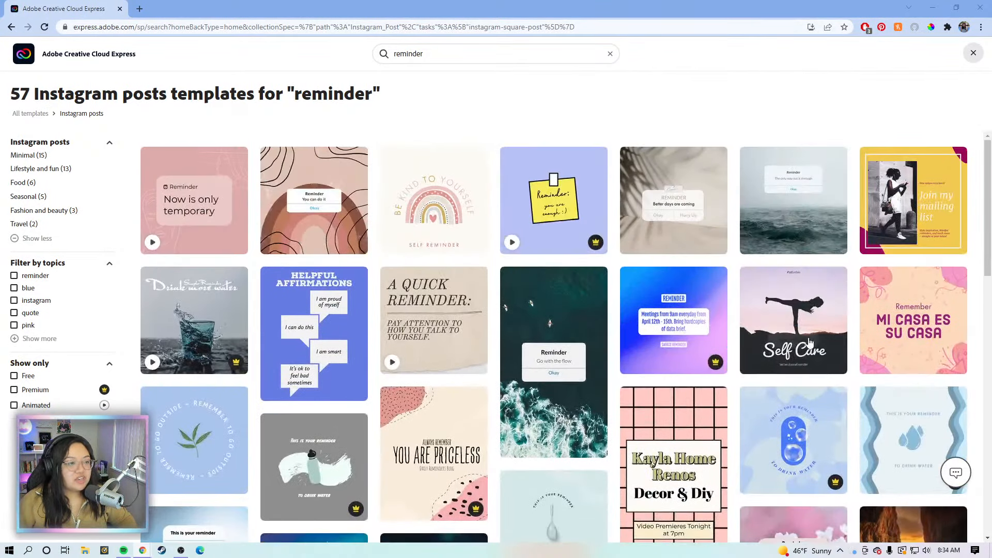
- Create a project from the misty ocean template with the text "The only way out is through" and close the text options
left_click(807, 200)
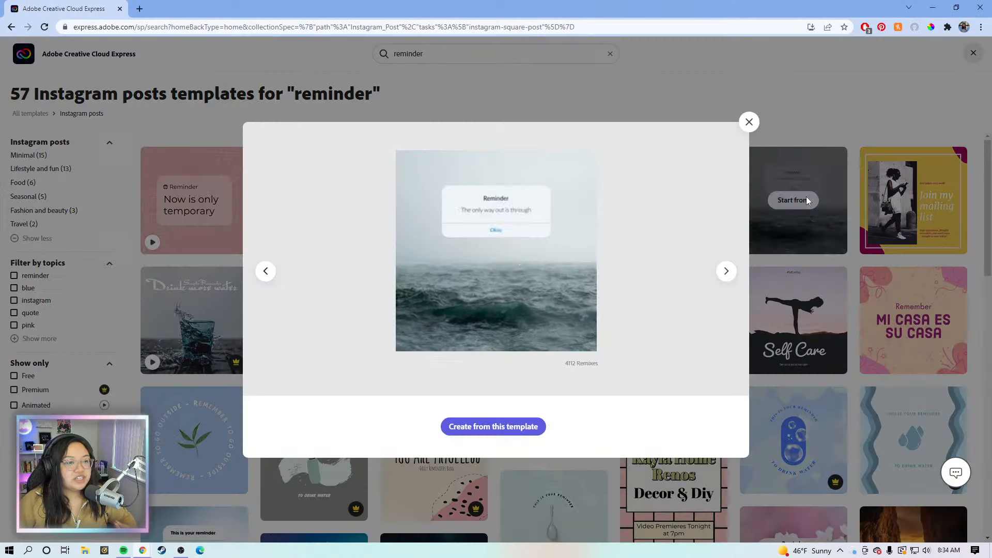
left_click(526, 429)
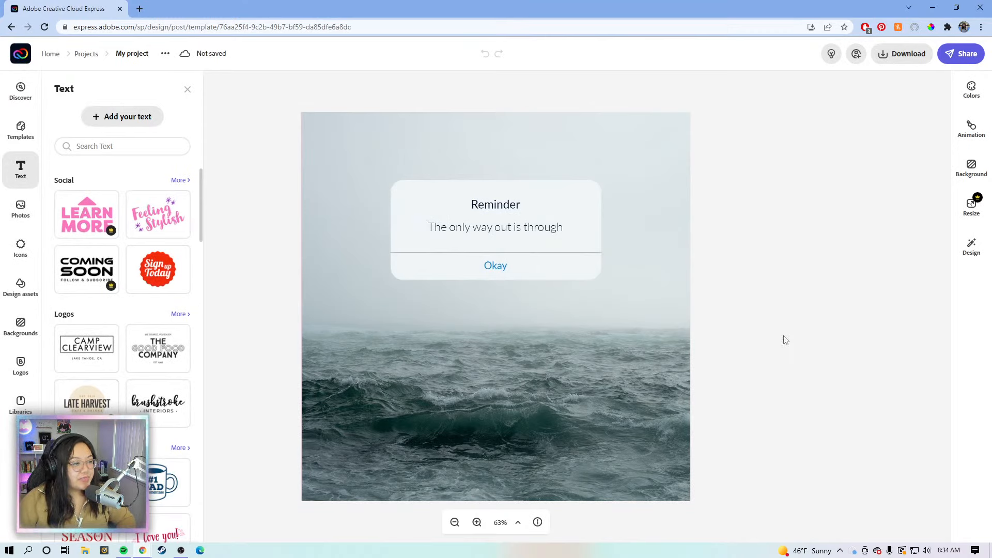
left_click(817, 347)
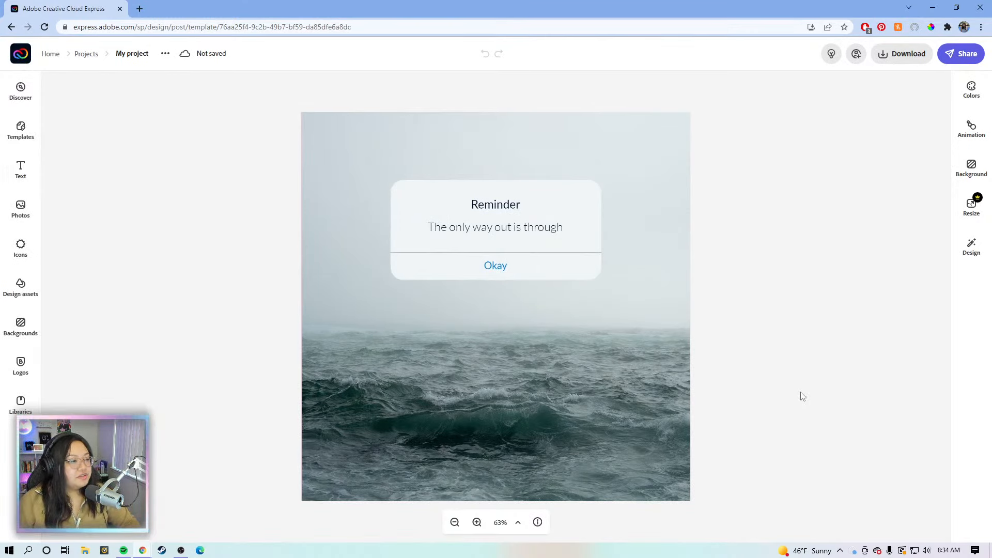
- Ungroup the reminder notification box so that its texts and shapes are separate, and clear the selection
left_click(548, 231)
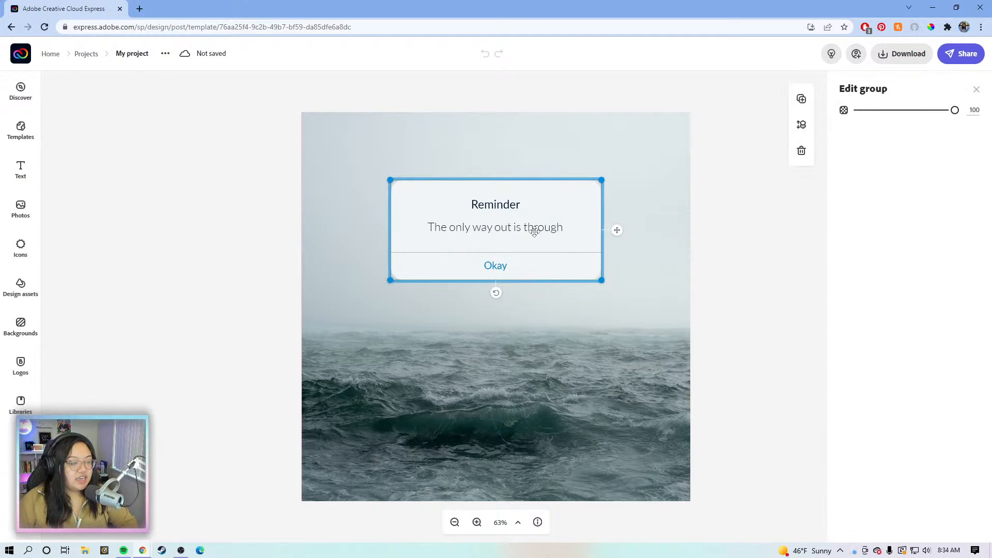
left_click(534, 238)
left_click(471, 245)
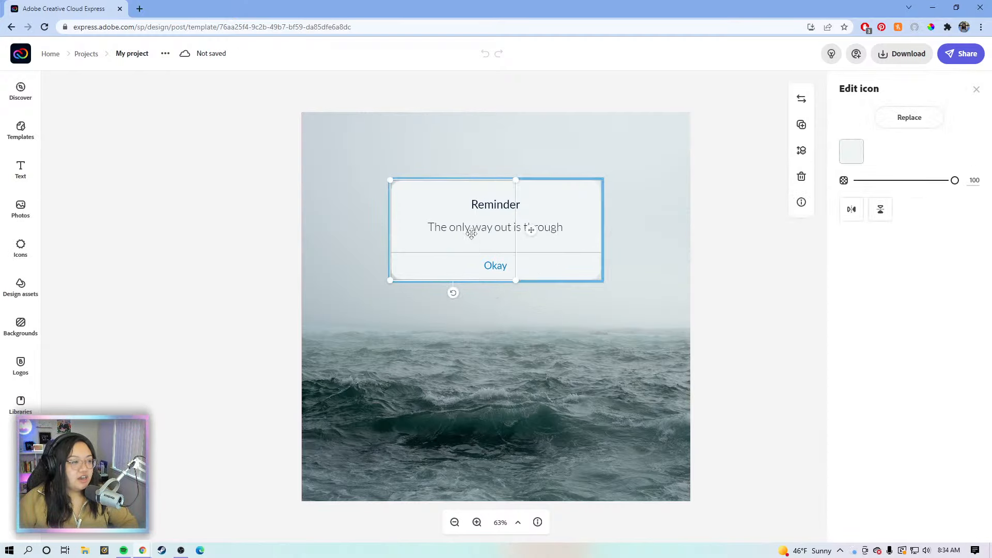
left_click(522, 225)
left_click(495, 230)
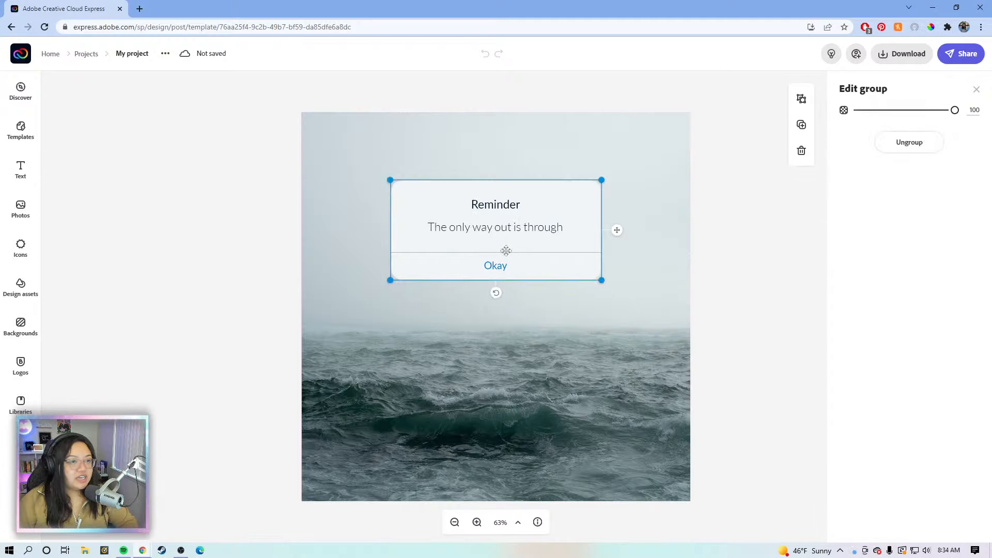
left_click(913, 145)
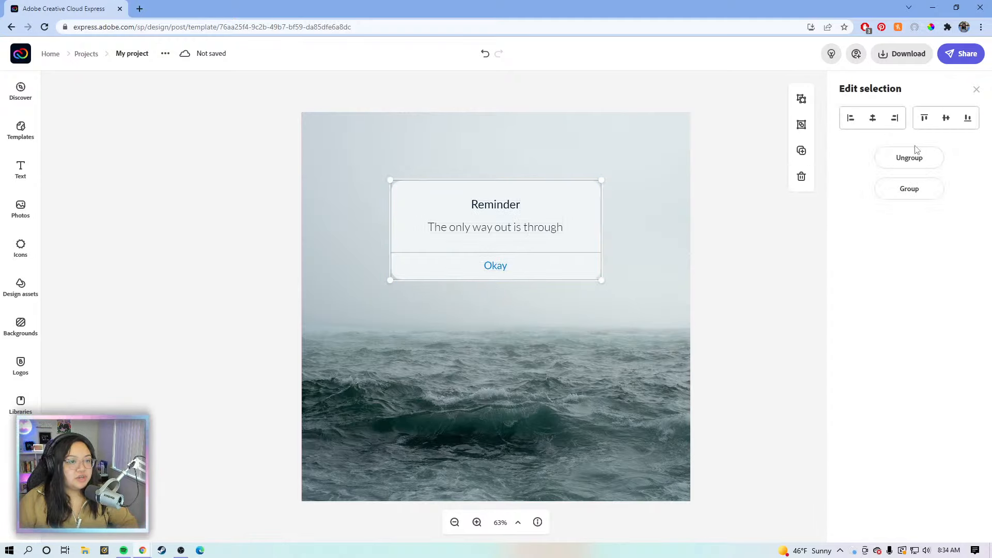
left_click(755, 185)
- Replace the message under the "Reminder" heading with "You are doing an amazing job. Keep it up!"
left_click(547, 228)
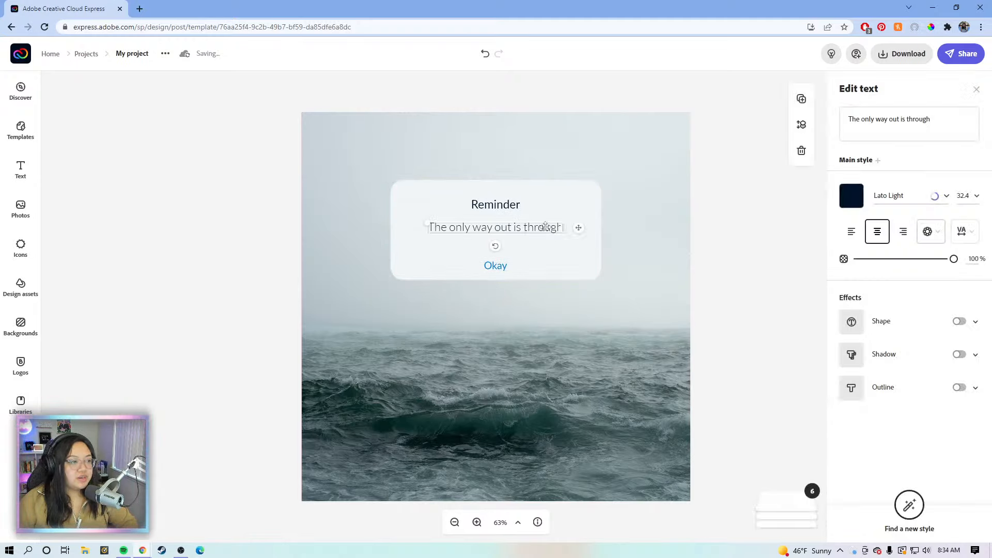
left_click(942, 128)
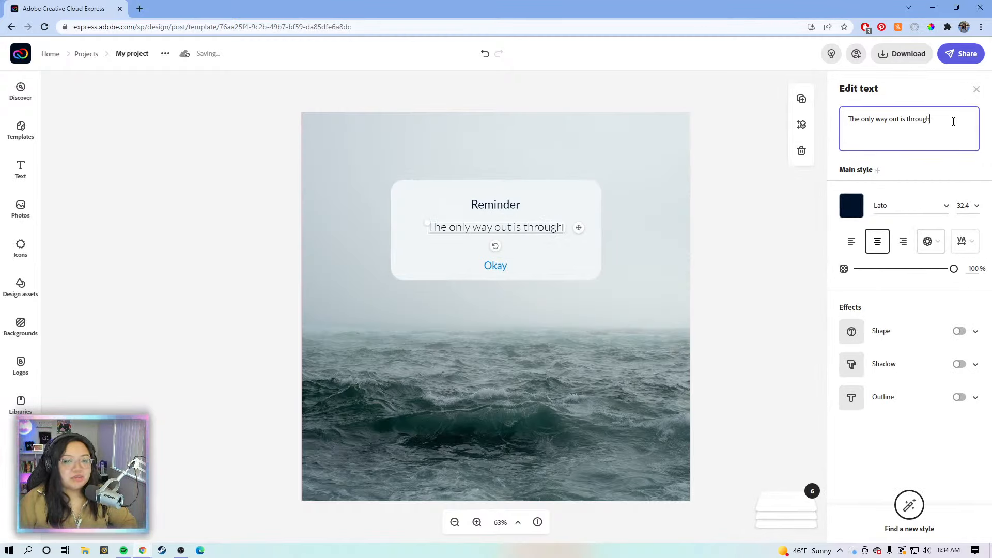
left_click_drag(955, 121, 851, 124)
key("BackSpace")
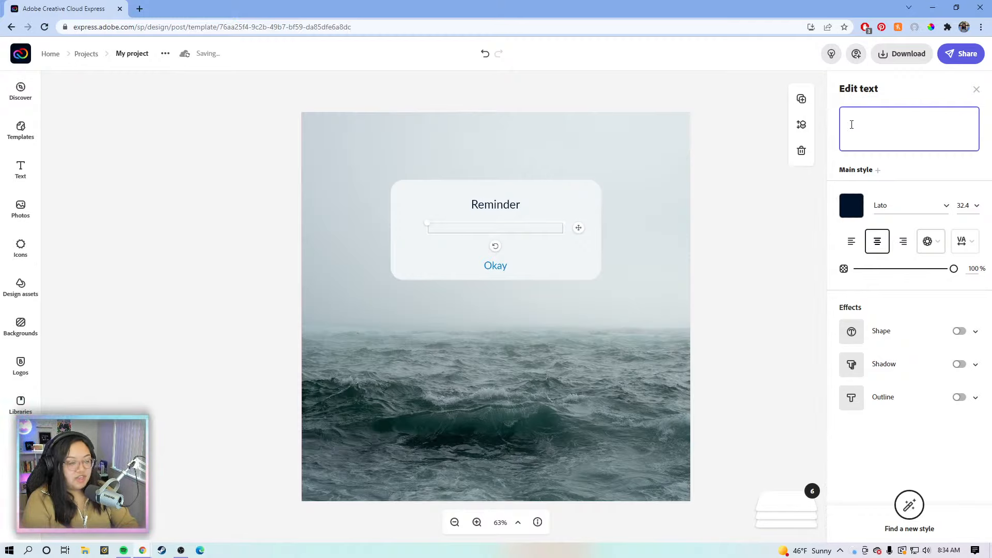
type("You")
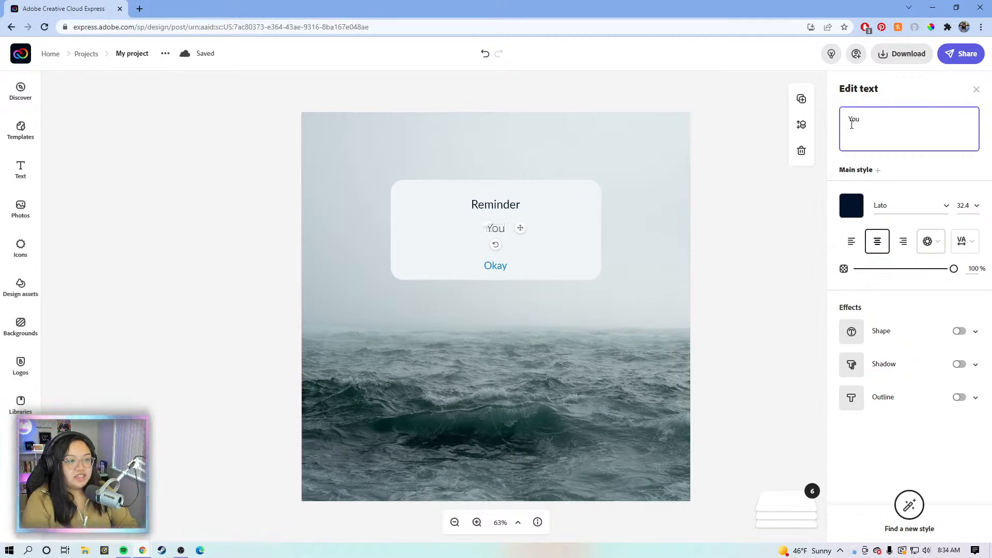
type(" are do")
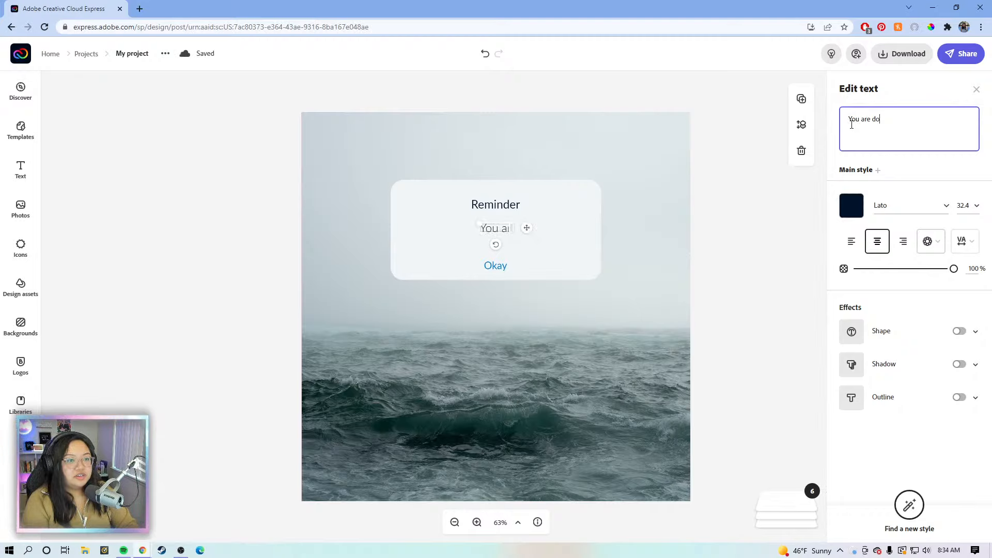
type("ing an amazing")
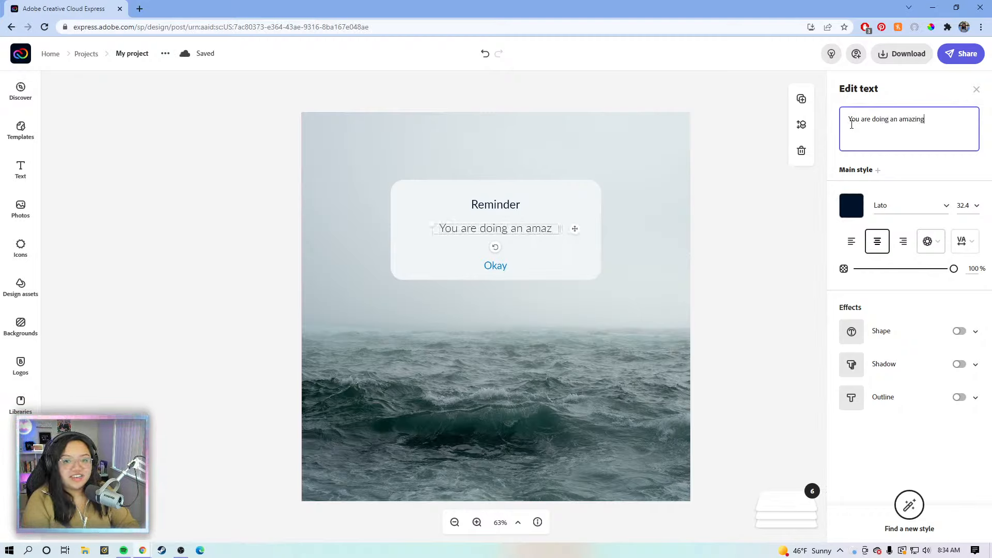
type(" job. ")
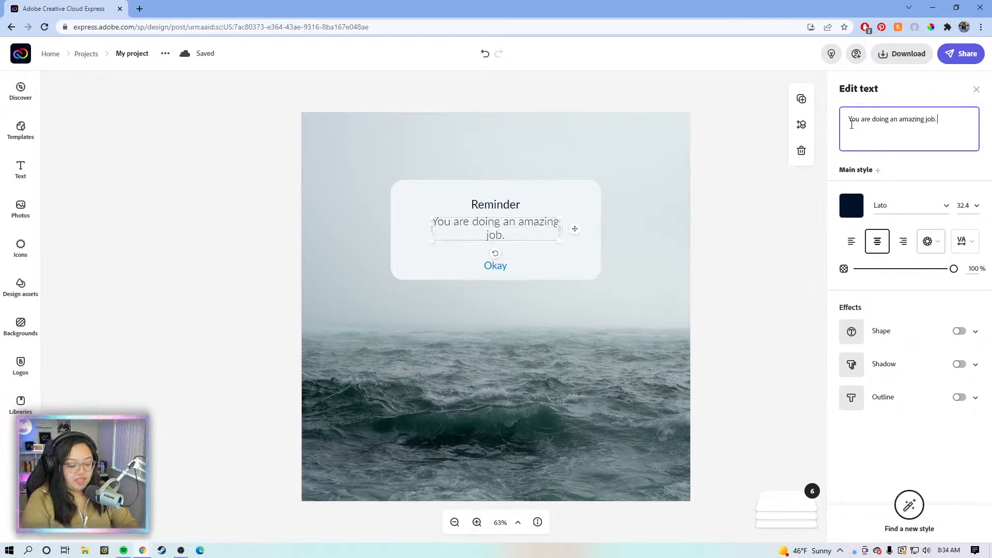
type("Keep it up")
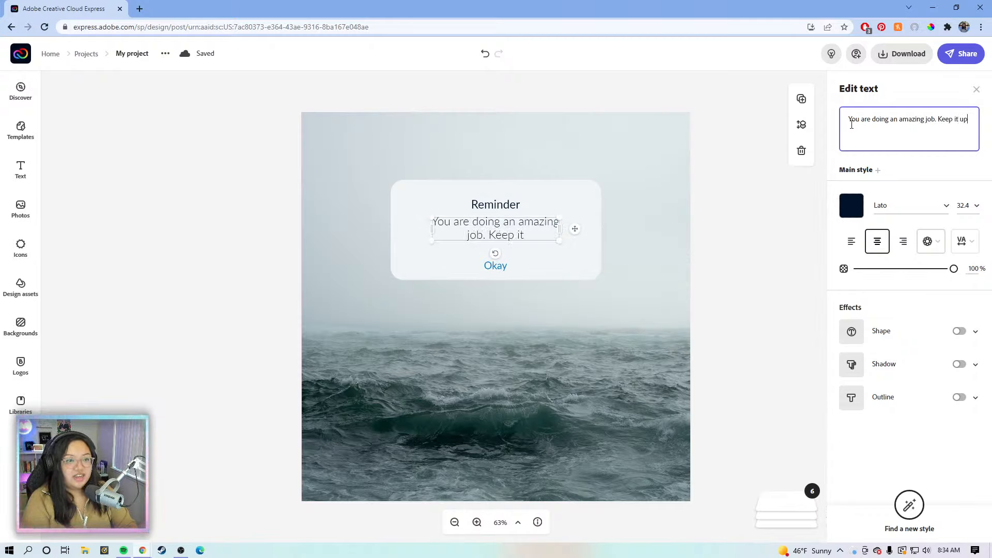
type("!")
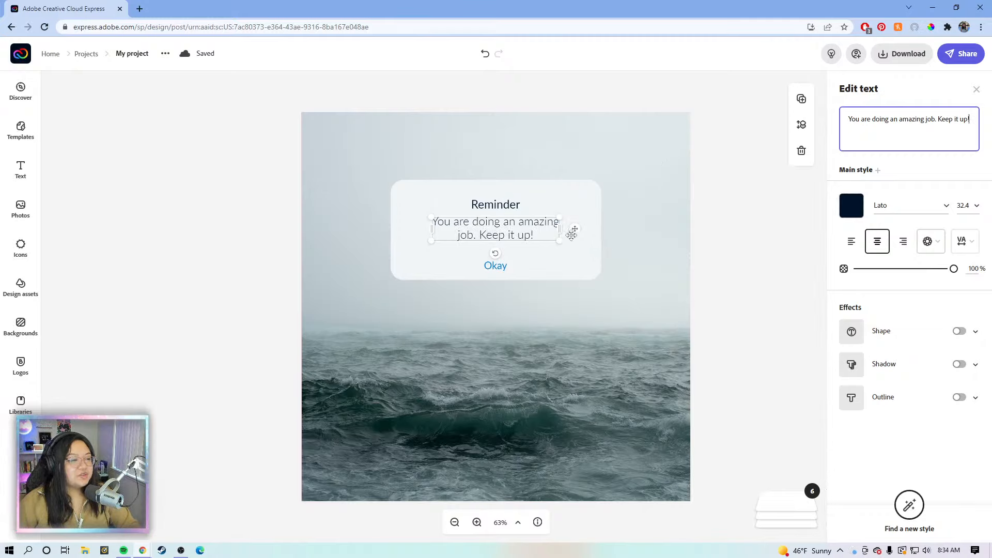
- Enlarge the message under the "Reminder" heading to about size 40.1, centre it in the notification box and clear the selection
left_click_drag(561, 240, 596, 242)
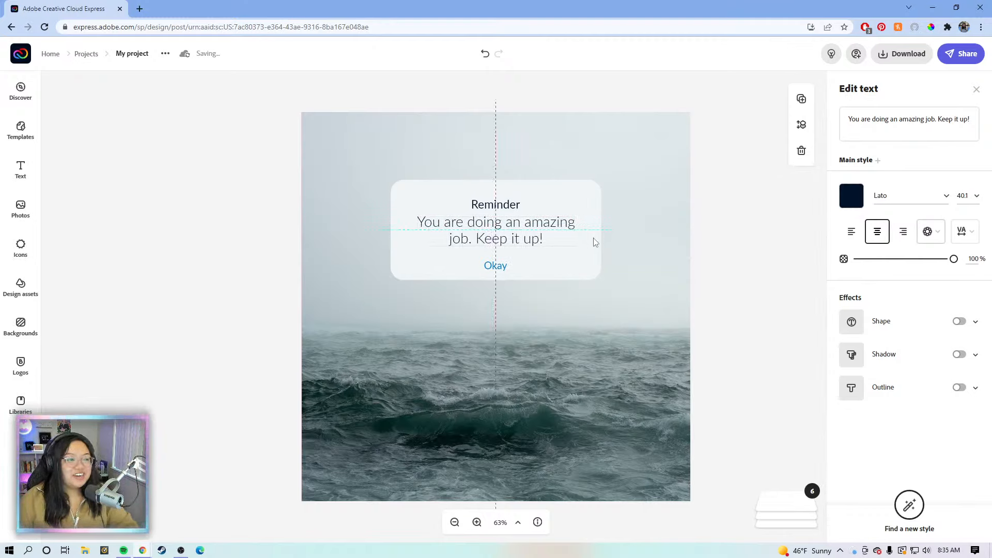
left_click_drag(595, 242, 591, 235)
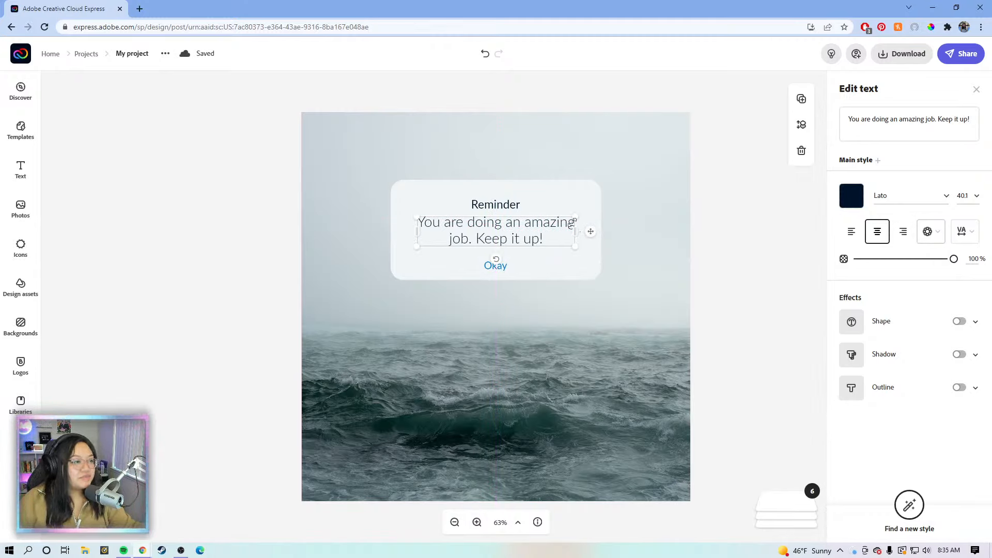
left_click_drag(589, 231, 587, 238)
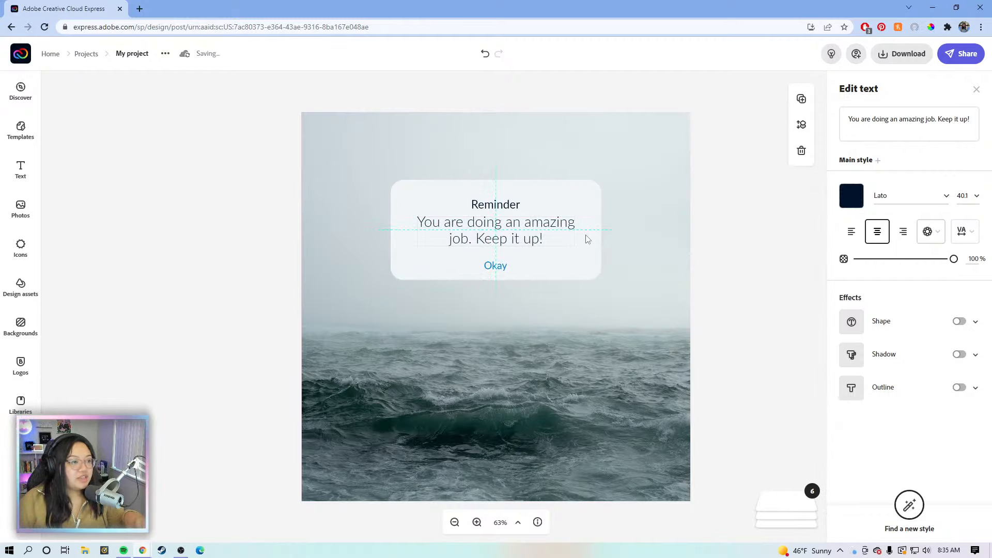
left_click(654, 235)
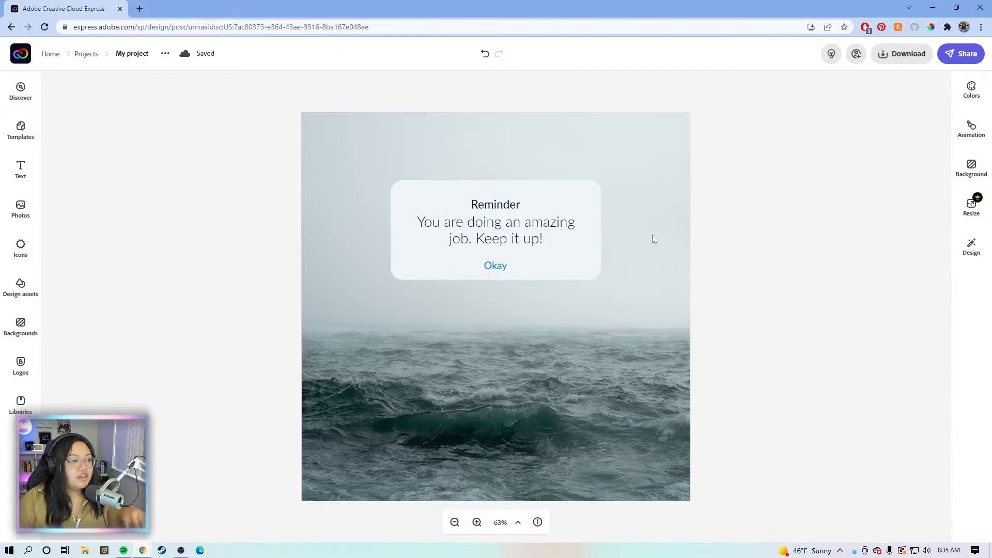
- Try to replace the misty ocean background with the sunset seascape photo from the Lightroom album ADOBE LIVE, and undo the replacement
left_click(653, 234)
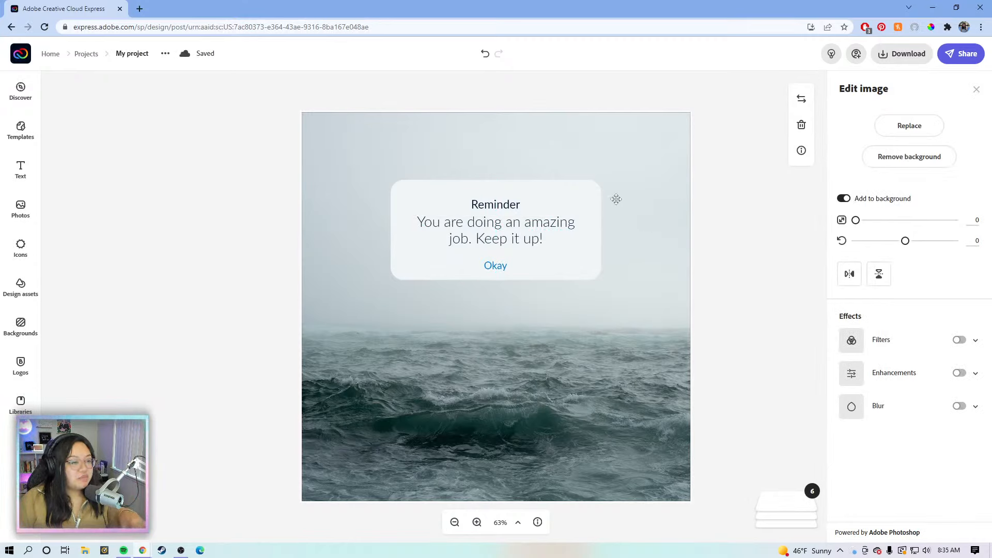
left_click(897, 129)
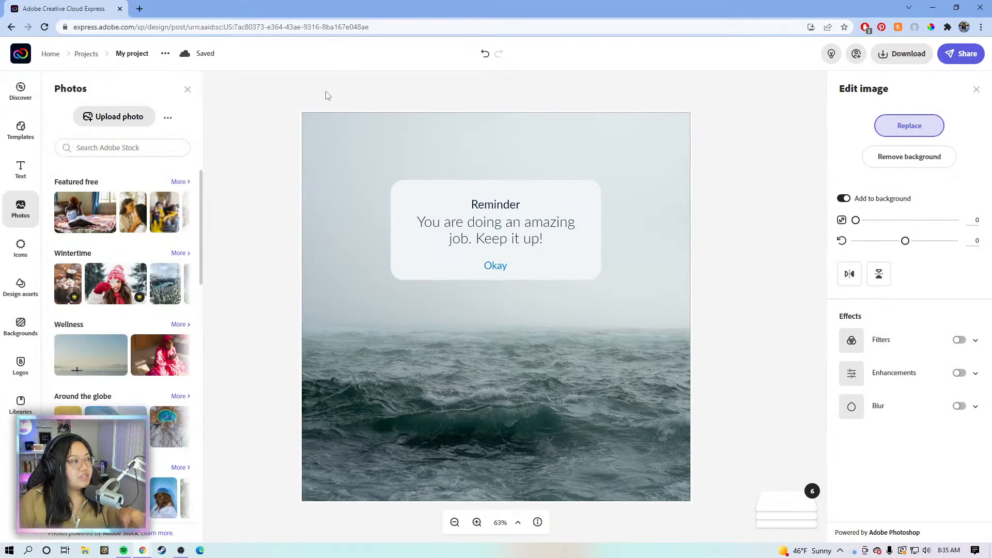
left_click(168, 118)
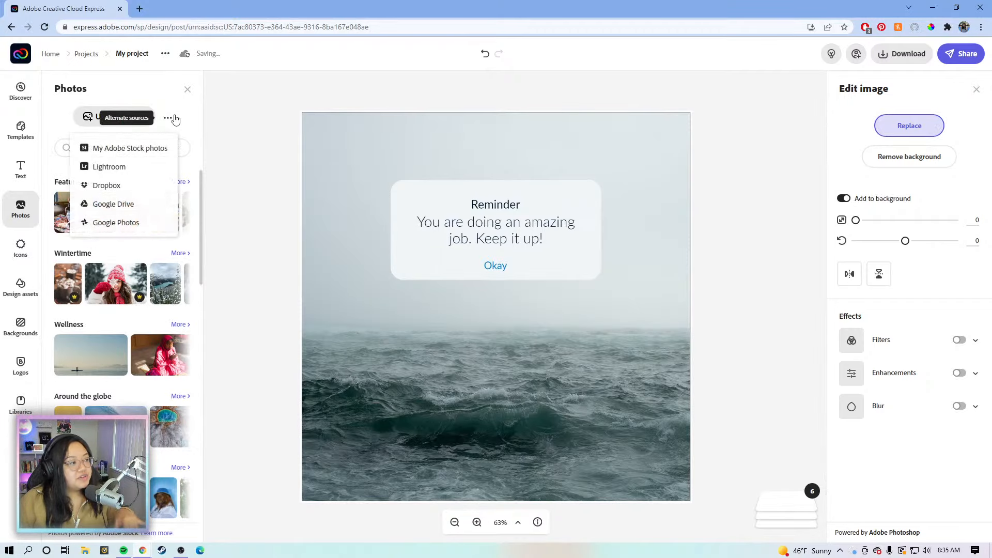
left_click(133, 167)
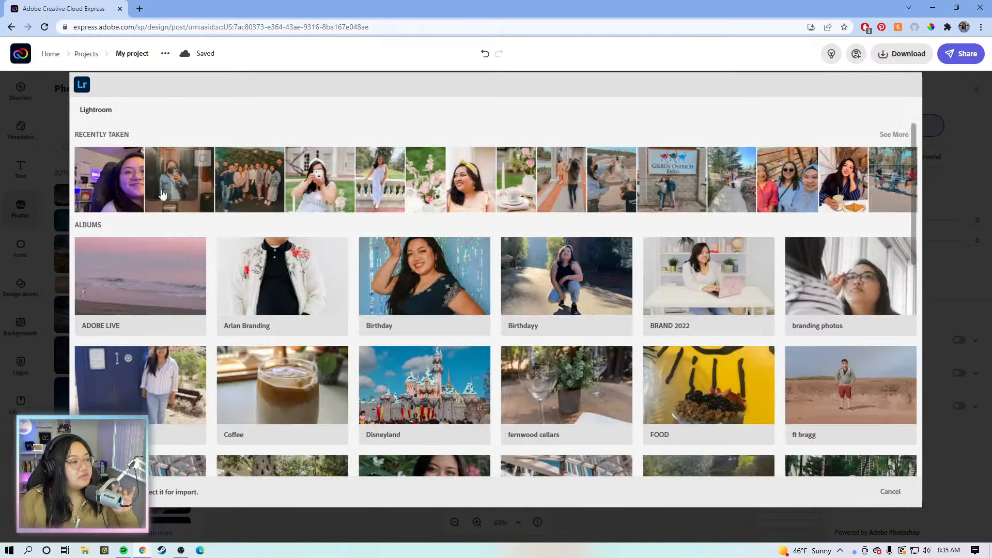
left_click(153, 282)
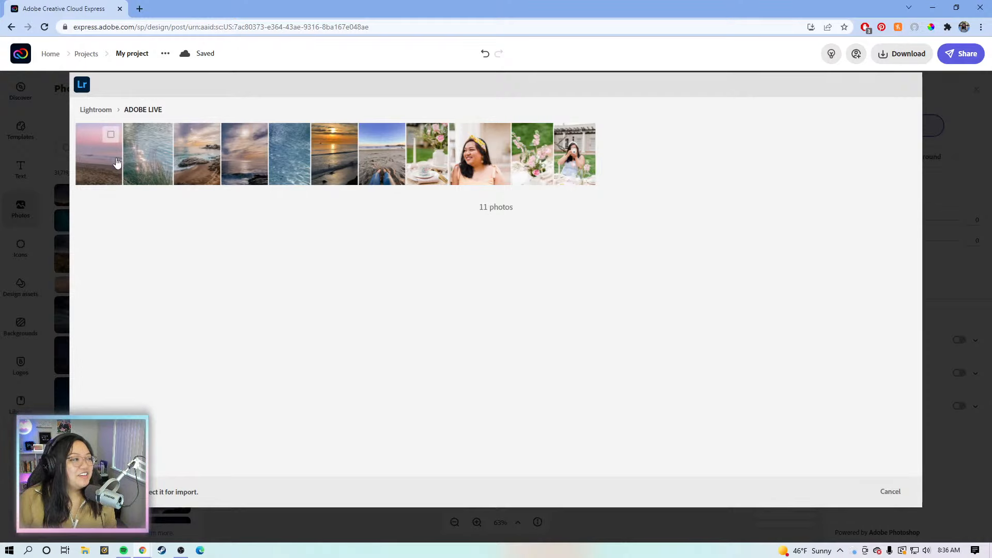
left_click(248, 174)
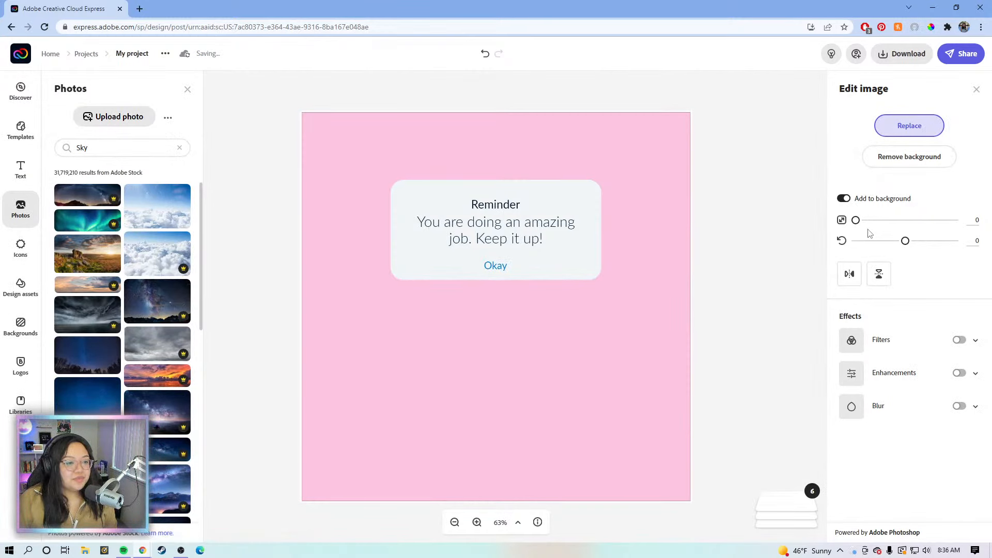
left_click(978, 91)
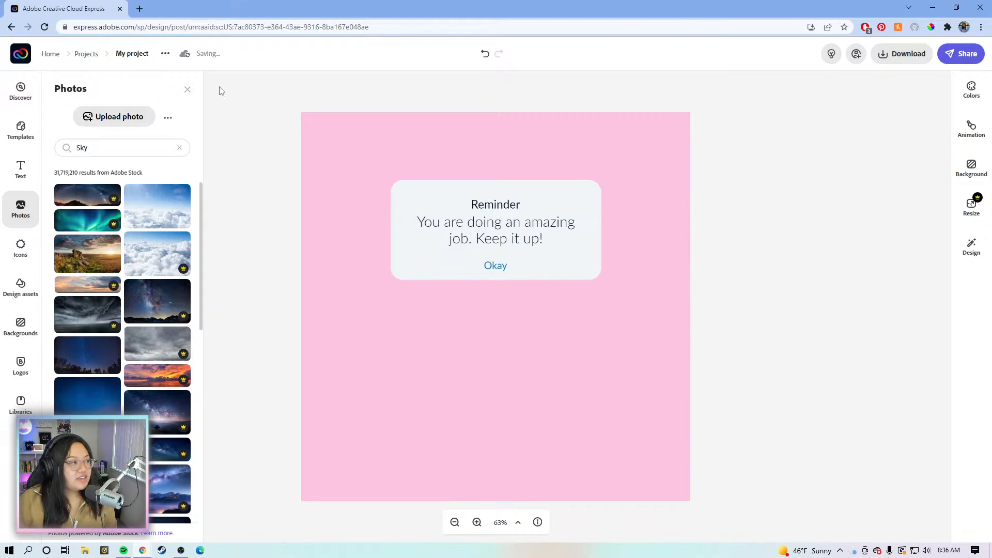
left_click(486, 54)
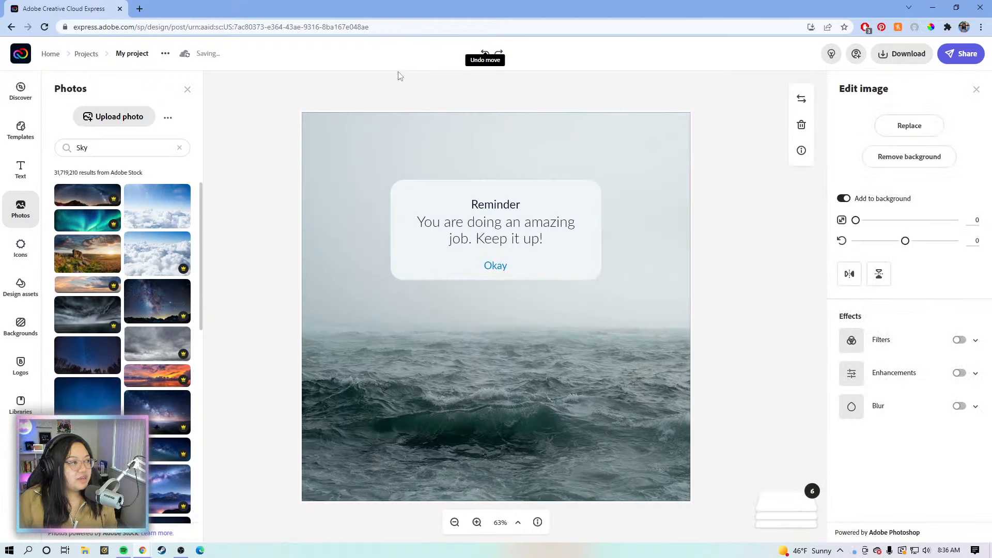
left_click(235, 162)
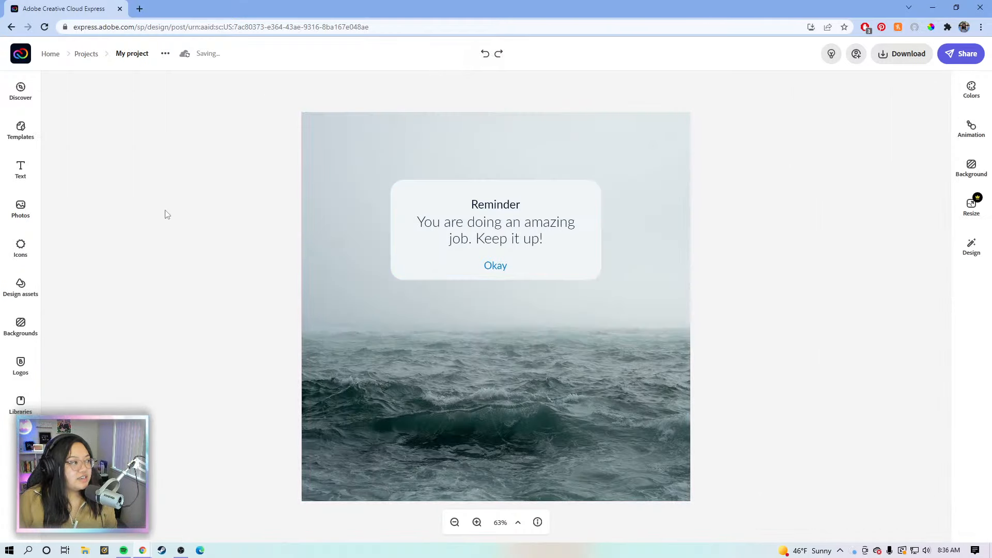
- Import the cloudy sunset seascape photo with the rocky shore from the Lightroom album ADOBE LIVE
left_click(23, 209)
left_click(168, 117)
left_click(140, 164)
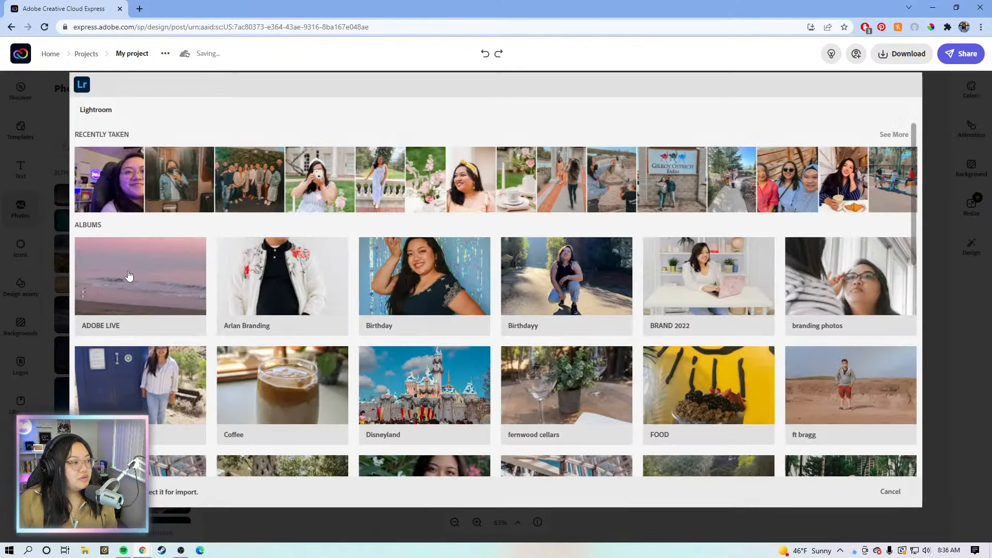
left_click(118, 274)
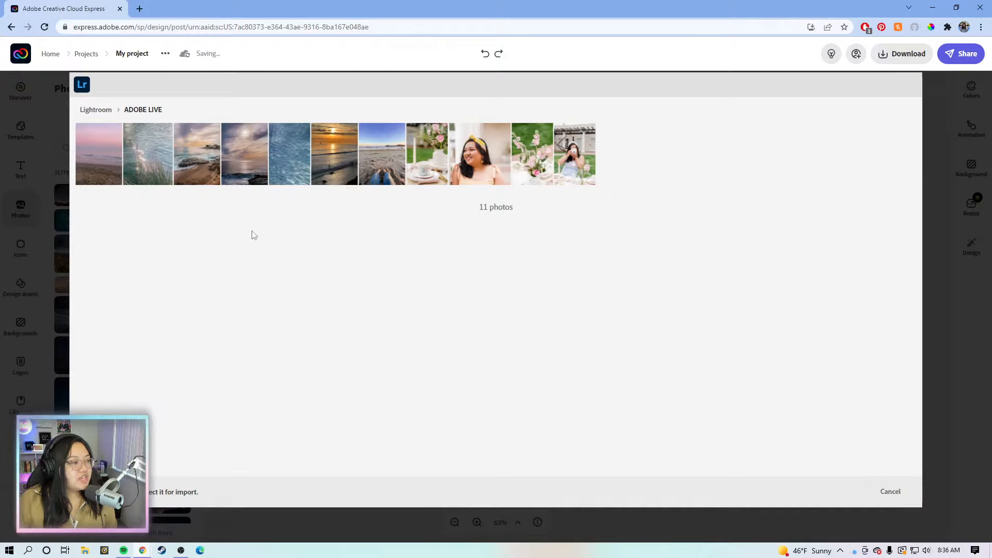
mouse_move(256, 177)
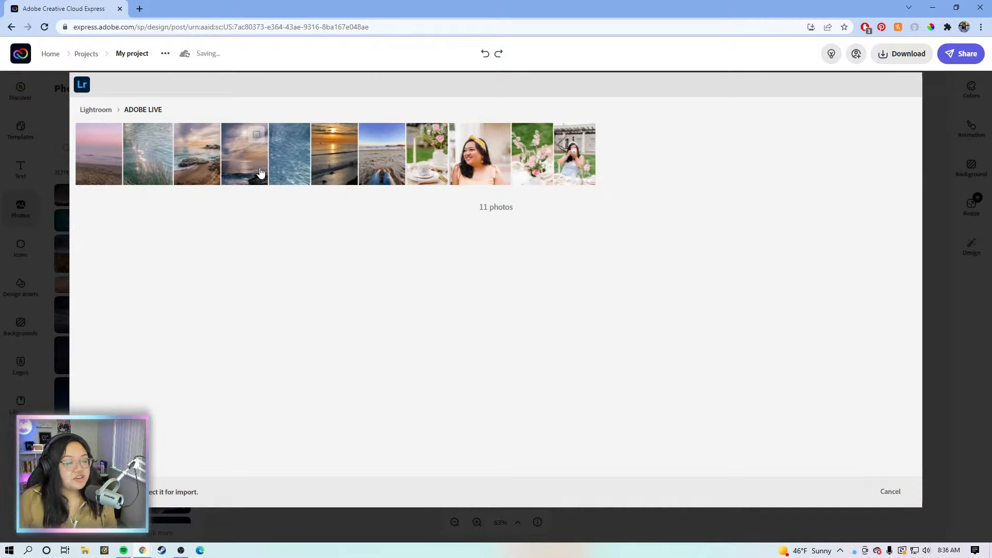
left_click(260, 172)
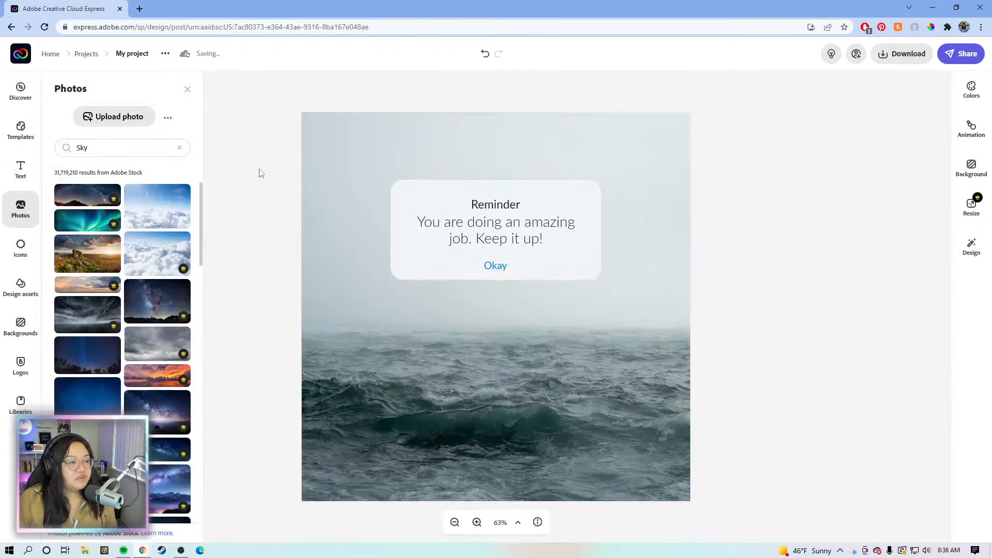
- Delete the misty ocean background image and enlarge the imported sunset photo to cover the whole canvas
left_click(639, 350)
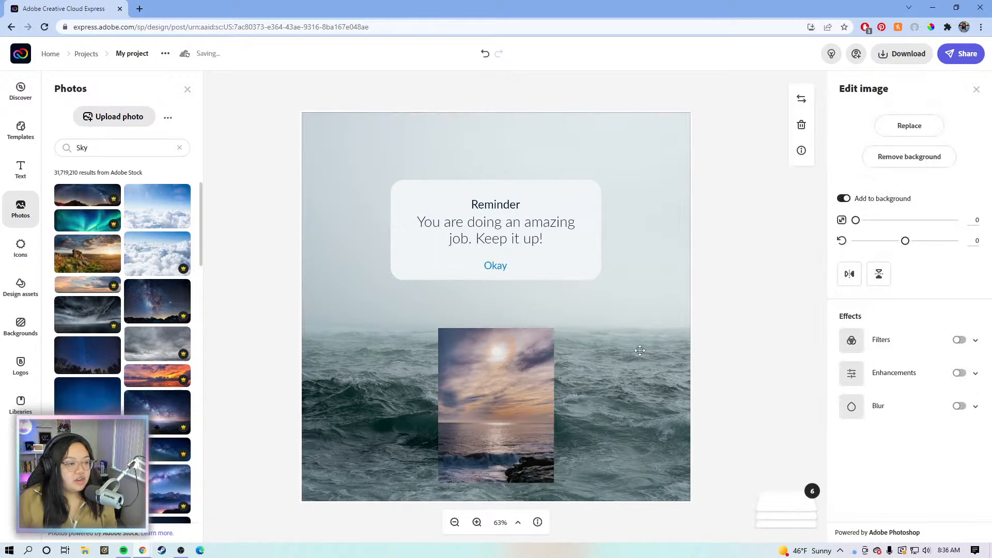
key("Delete")
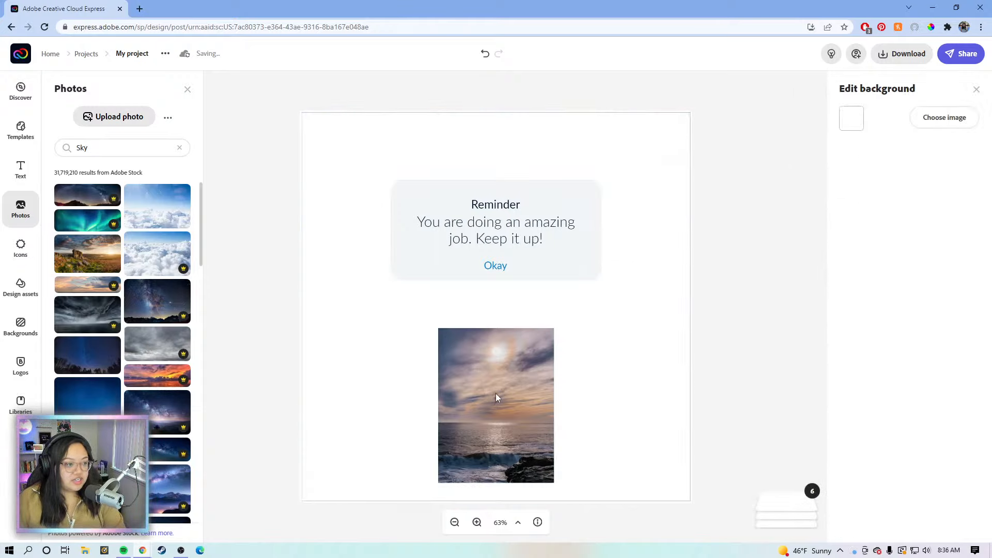
left_click_drag(493, 398, 361, 413)
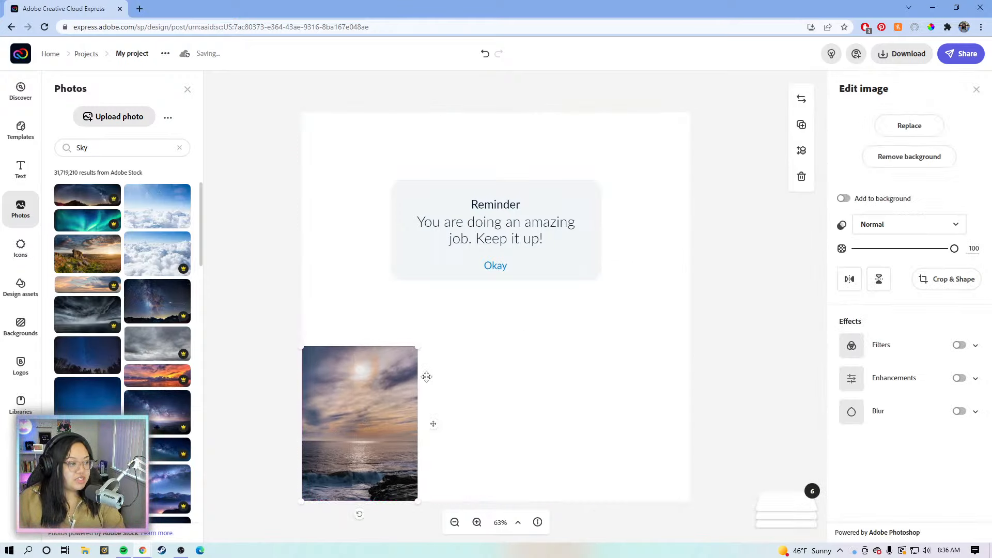
left_click_drag(490, 302, 847, 40)
left_click_drag(629, 230, 614, 252)
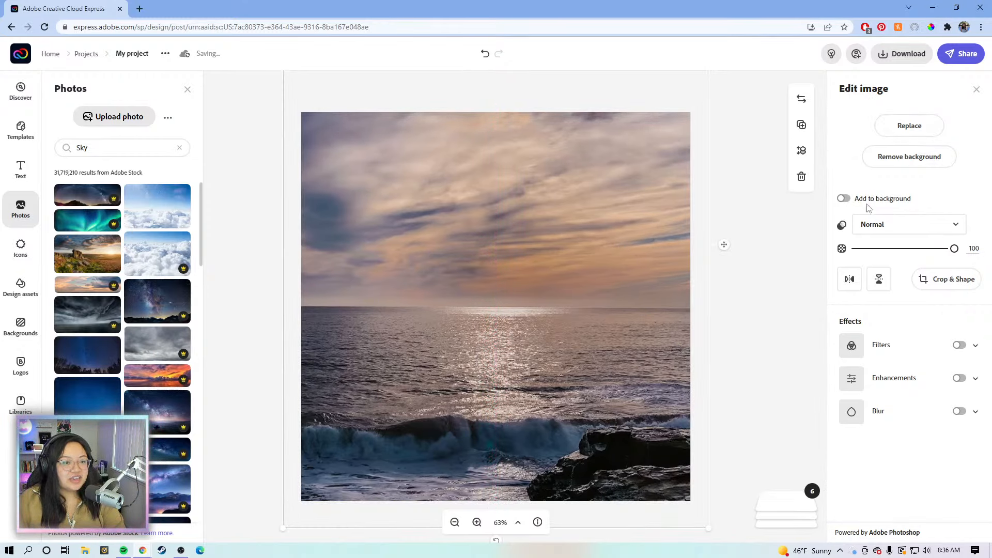
- Send the sunset photo to the back behind the reminder box and shift it slightly downward
left_click(801, 151)
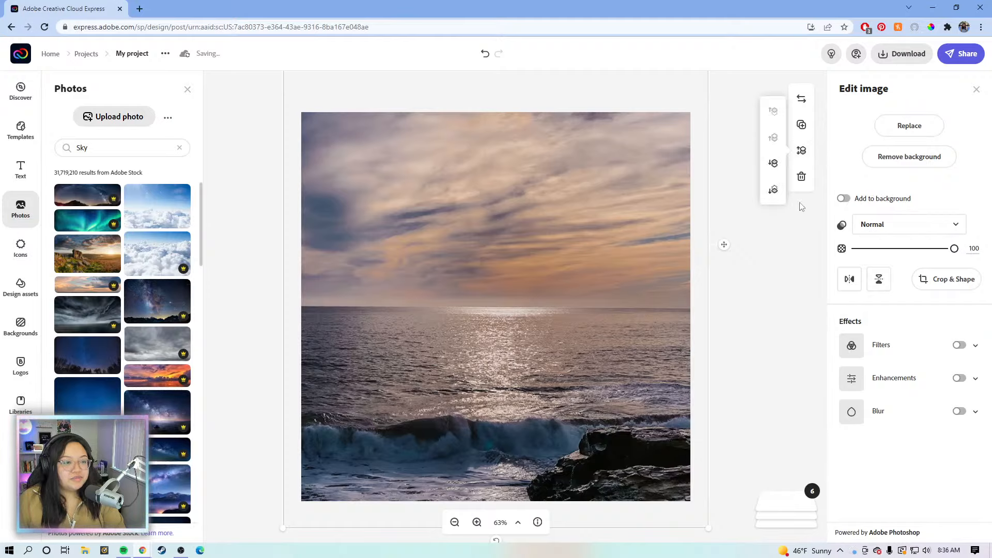
left_click(772, 192)
left_click(776, 275)
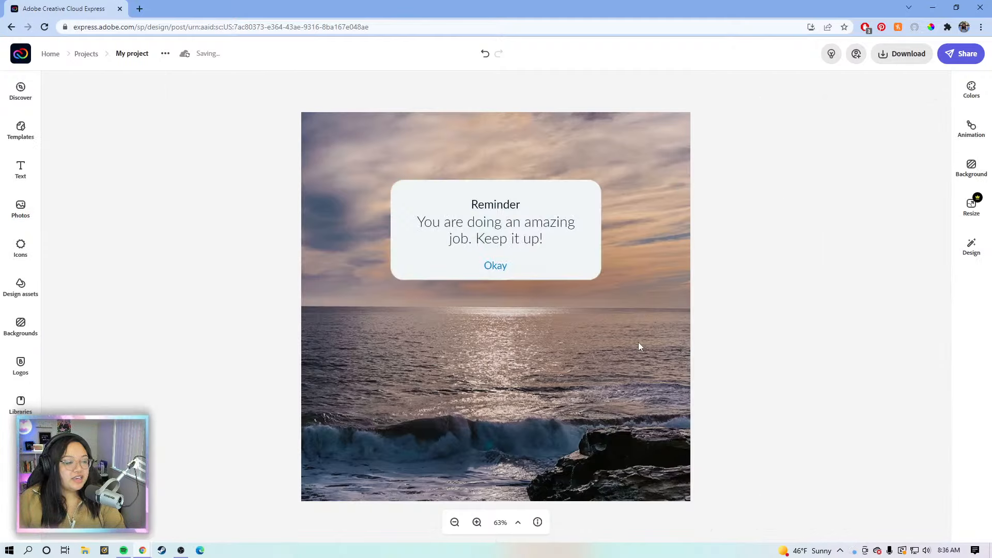
left_click_drag(639, 342, 658, 332)
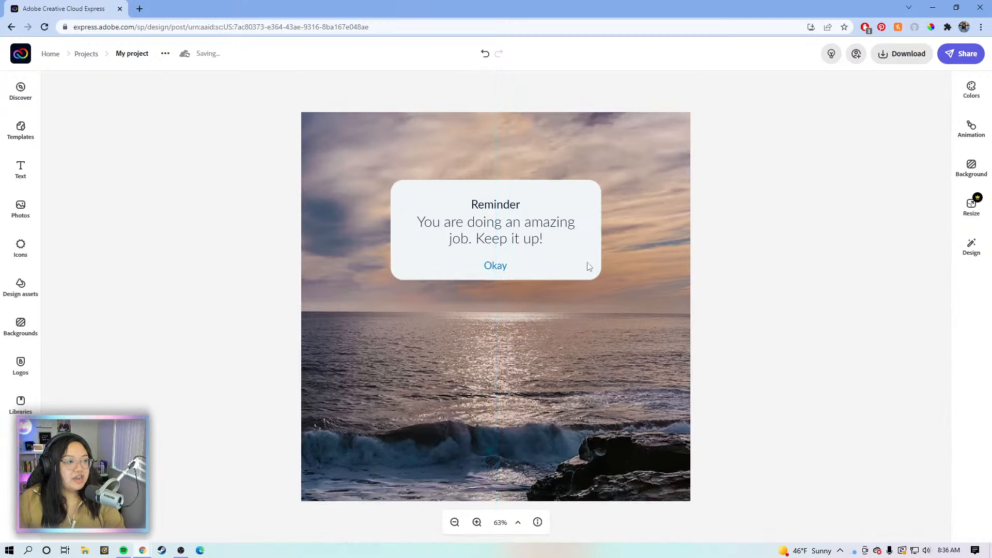
- Lower the opacity of the reminder notification group to 95 and clear the selection
left_click(580, 256)
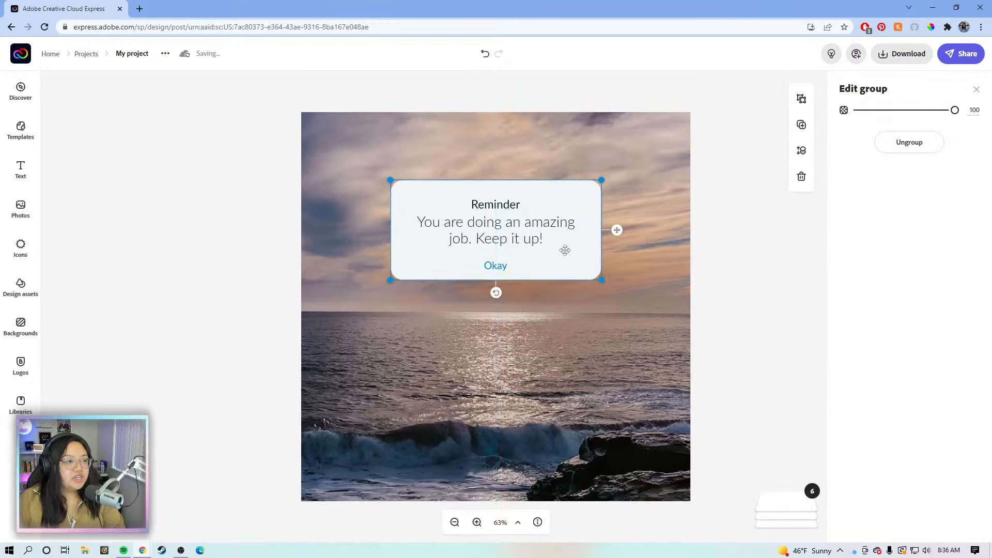
left_click(976, 90)
left_click(567, 259)
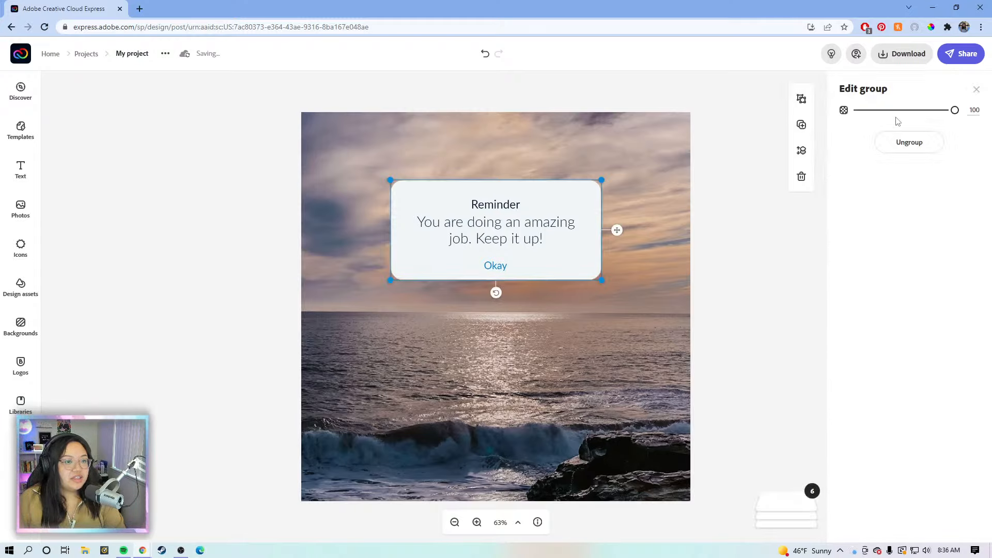
mouse_move(955, 111)
left_mouse_down()
mouse_move(942, 111)
mouse_move(952, 112)
left_mouse_up()
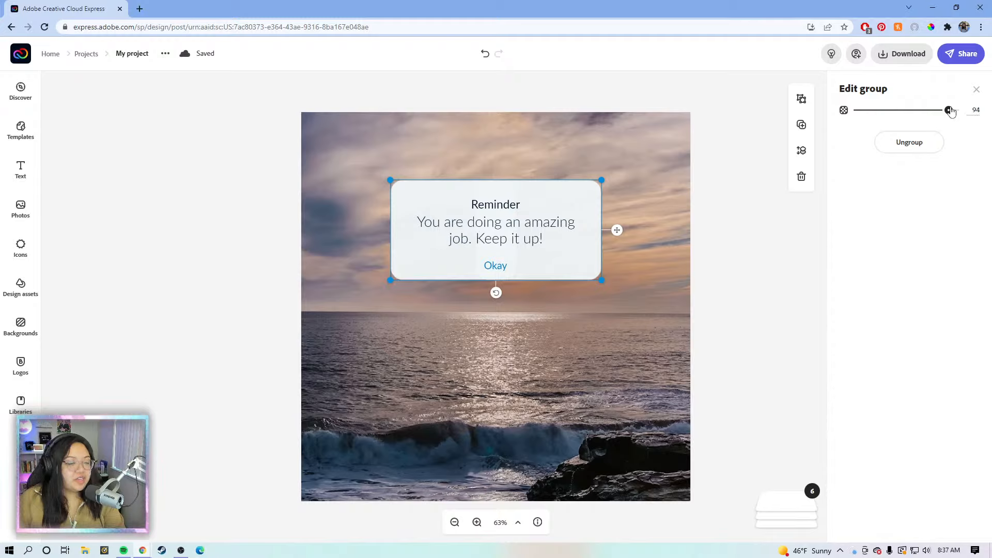
left_click_drag(951, 112, 952, 112)
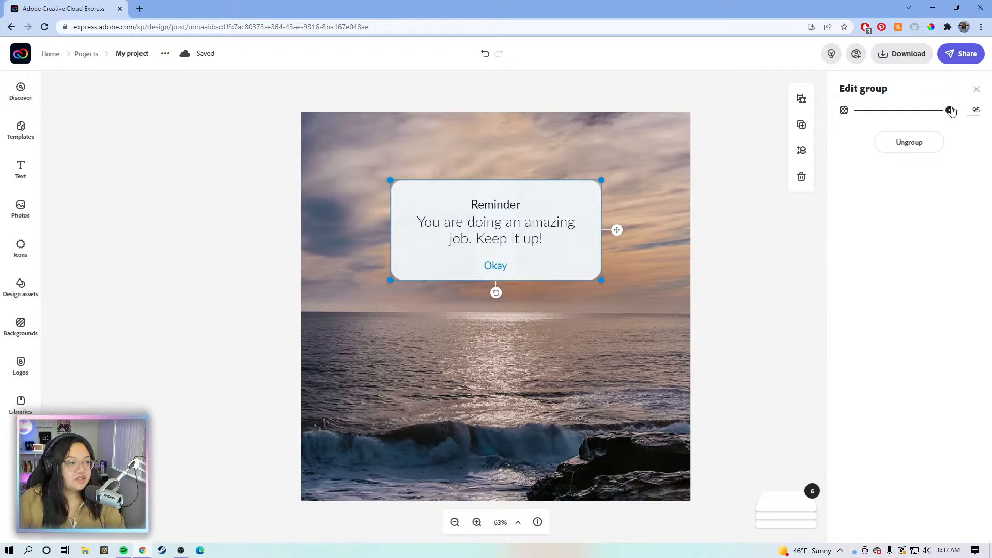
left_click(719, 325)
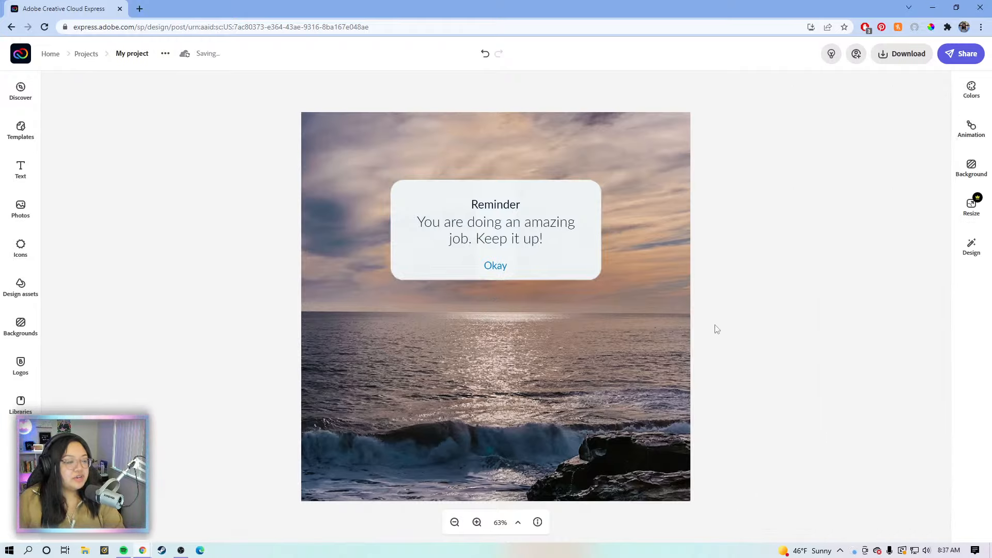
- Search the design assets for "film" and add the pastel pink and blue film strip overlay to the canvas
left_click(16, 285)
scroll(104, 279, "down", 5)
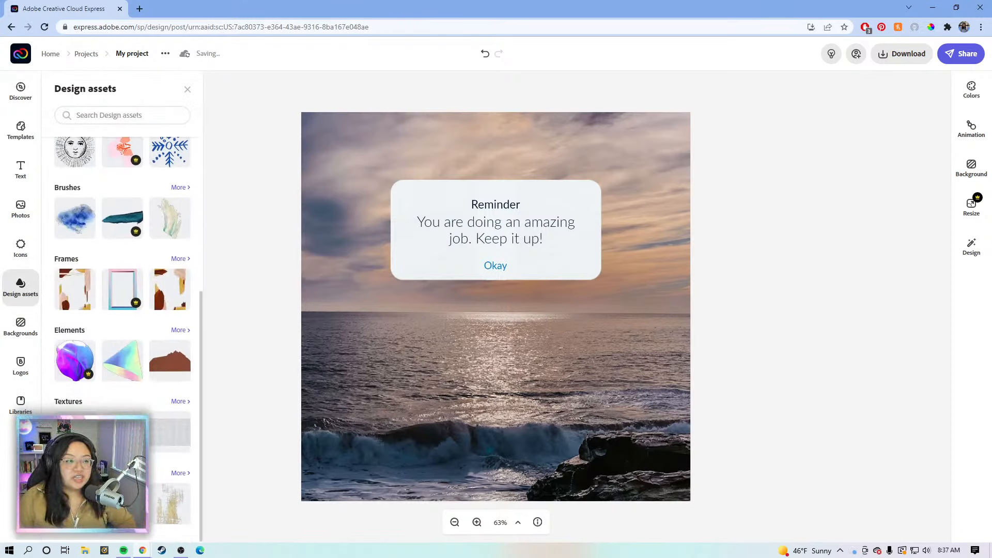
left_click(119, 114)
type("t")
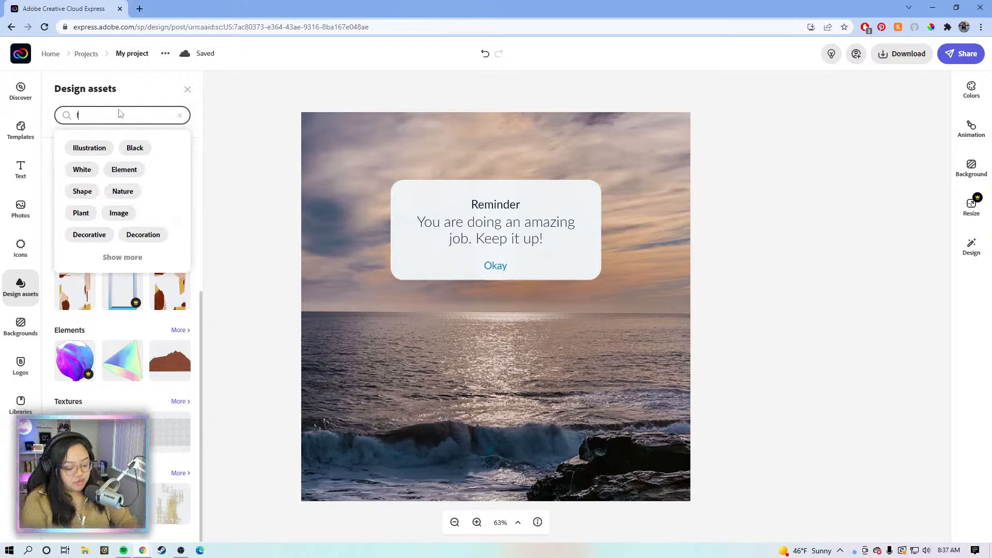
type("ilm")
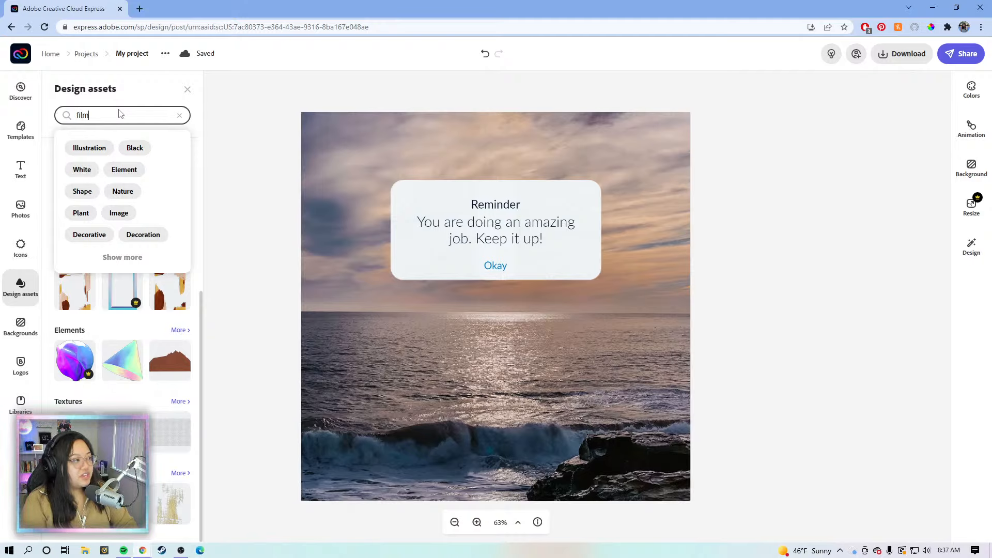
key("Return")
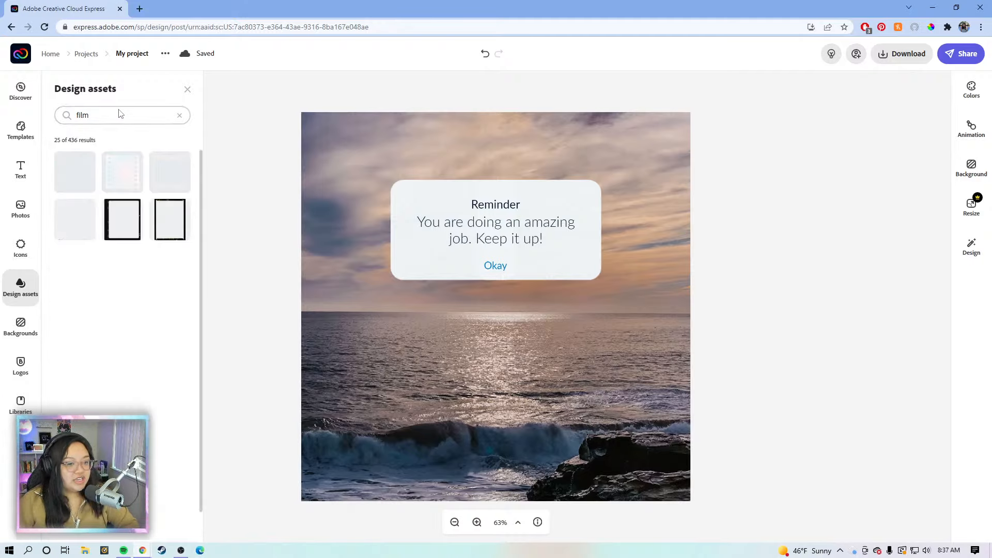
scroll(77, 362, "down", 5)
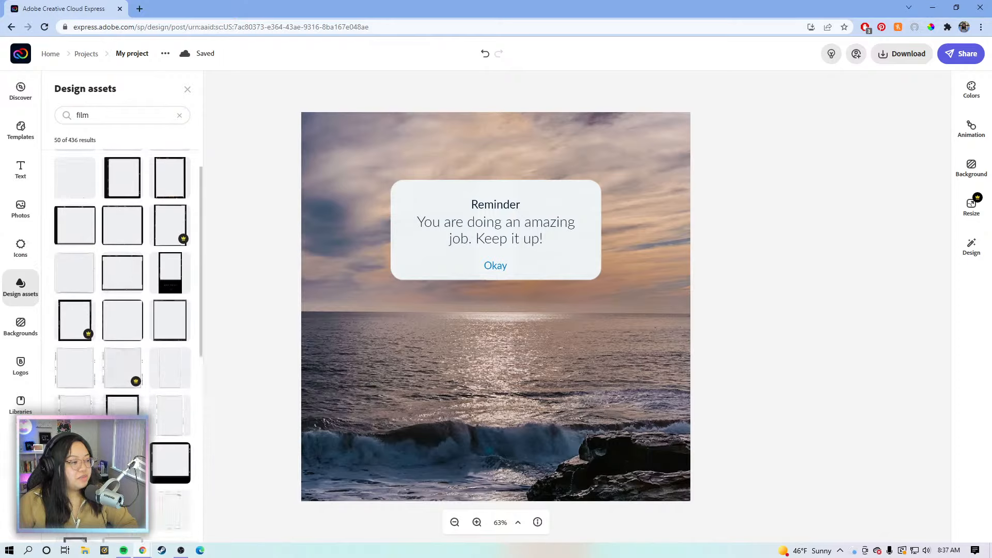
scroll(58, 407, "up", 4)
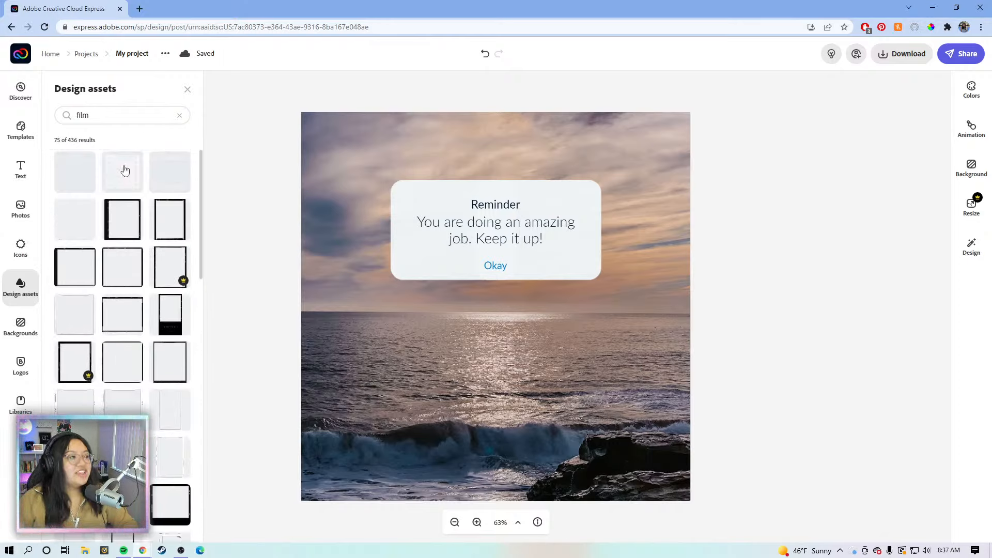
left_click(124, 170)
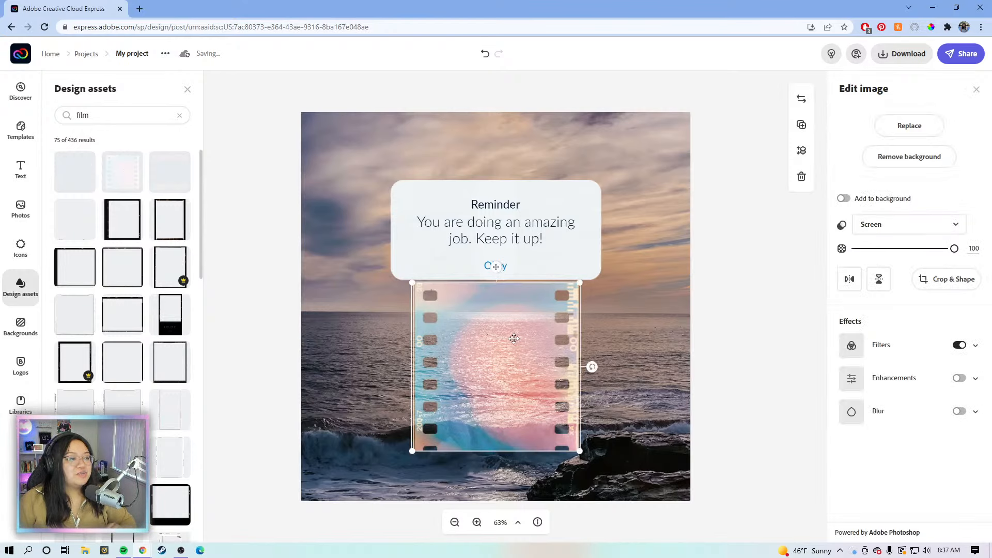
- Enlarge the film strip overlay until it covers the whole canvas, with its perforated edges outside the visible area
left_click_drag(511, 339, 350, 414)
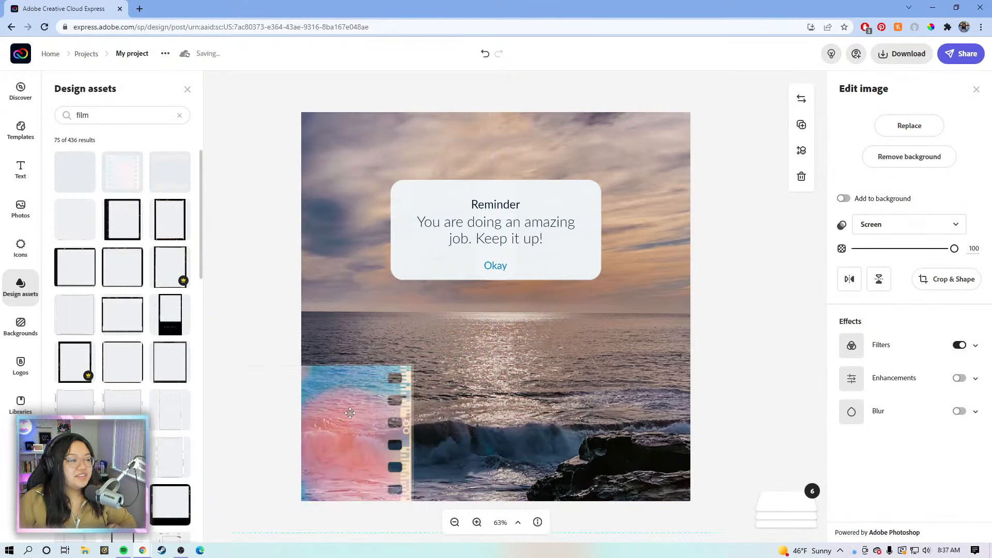
left_click_drag(412, 366, 864, 86)
left_click_drag(362, 258, 343, 257)
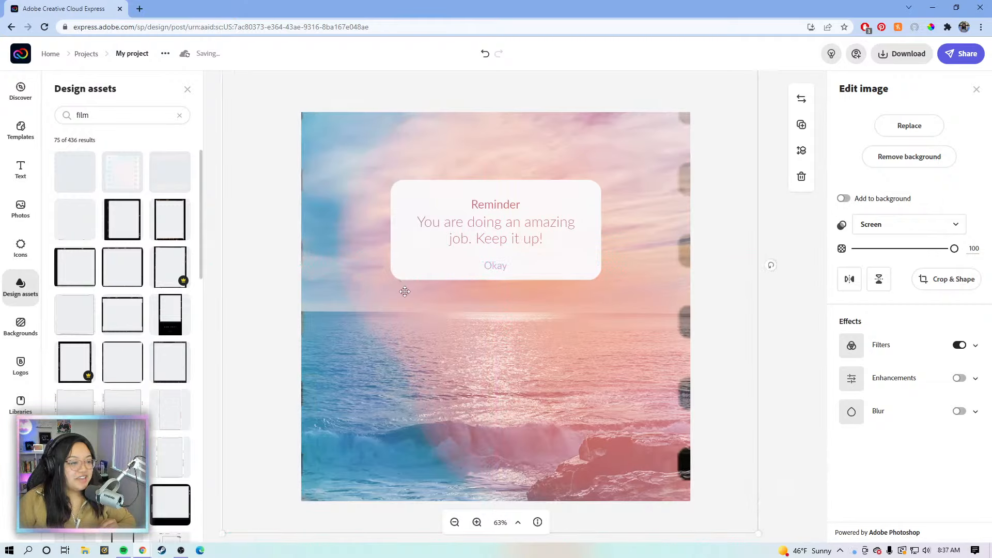
left_click(455, 522)
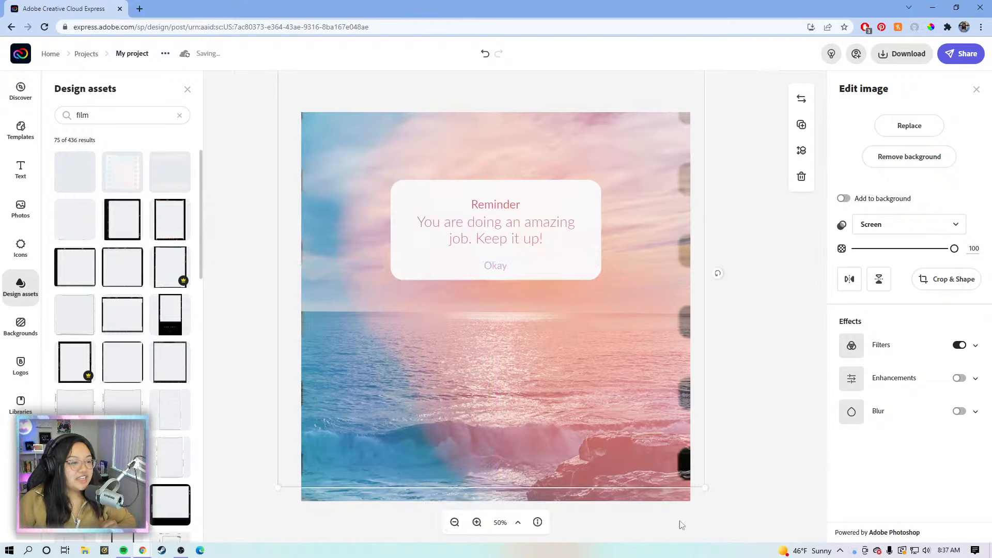
left_click_drag(706, 488, 724, 514)
left_click_drag(266, 518, 254, 530)
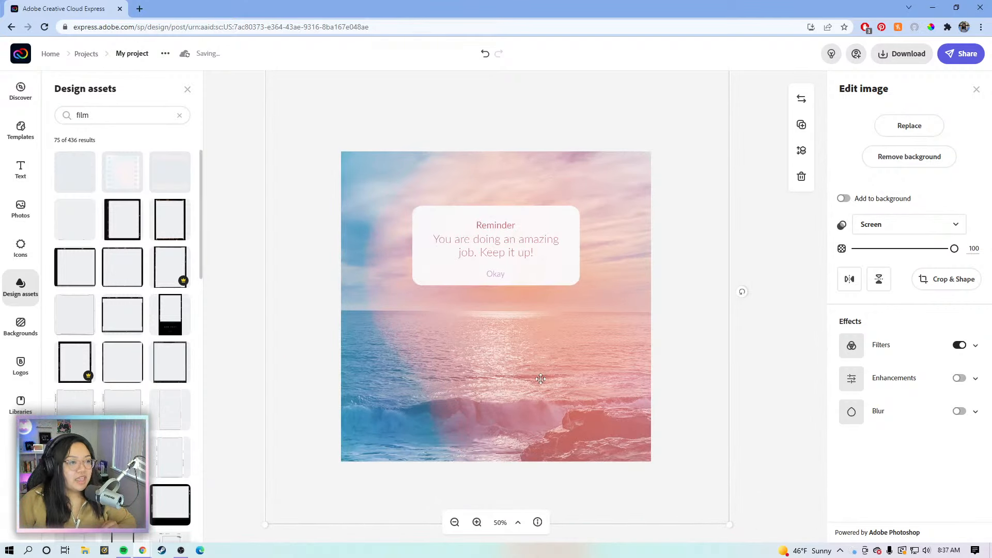
- Lower the opacity of the film strip overlay to 17 and clear the selection
left_click_drag(955, 249, 872, 257)
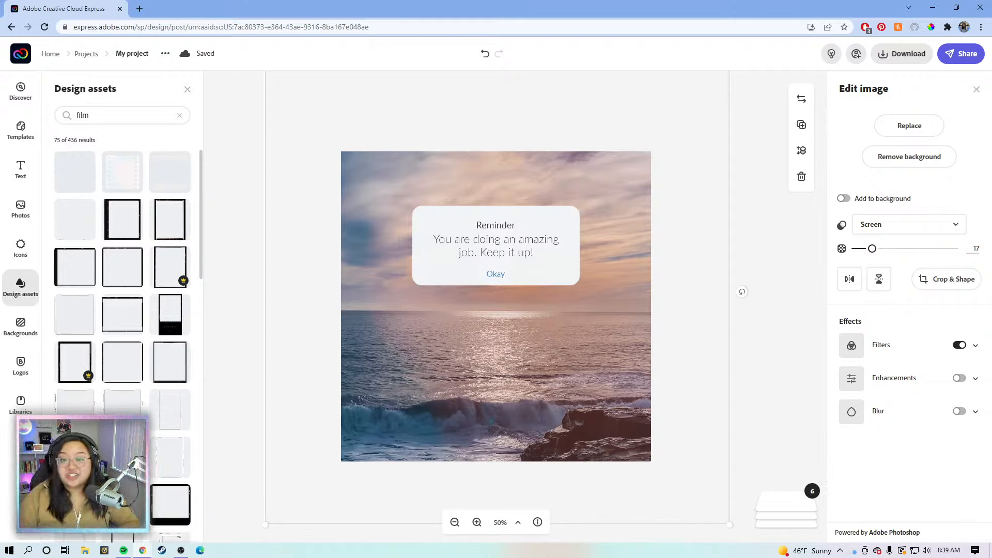
left_click(755, 237)
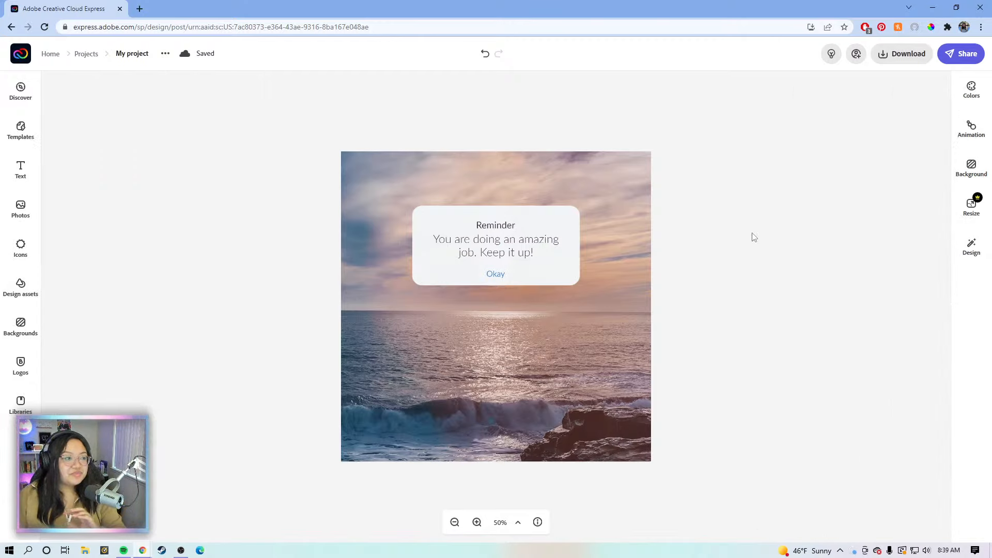
- Try shifting the faint film overlay sideways, move it back so its perforations stay outside the canvas, and deselect it
left_click(607, 362)
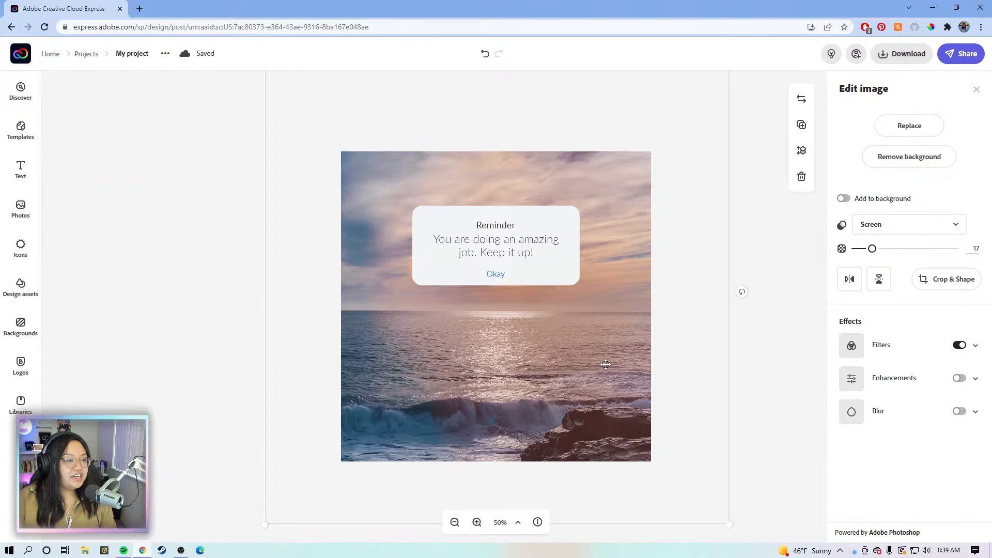
left_click_drag(666, 365, 372, 346)
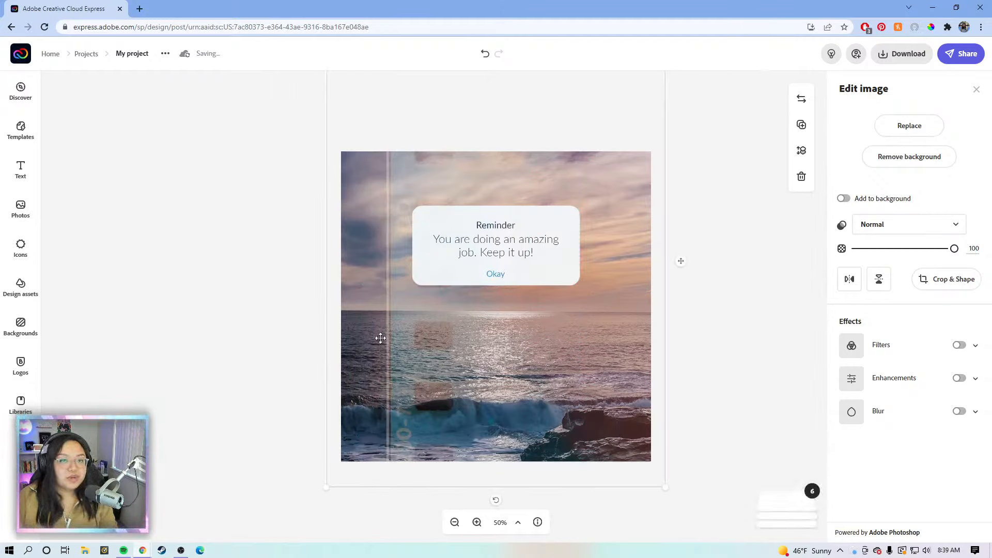
left_click_drag(499, 375, 367, 375)
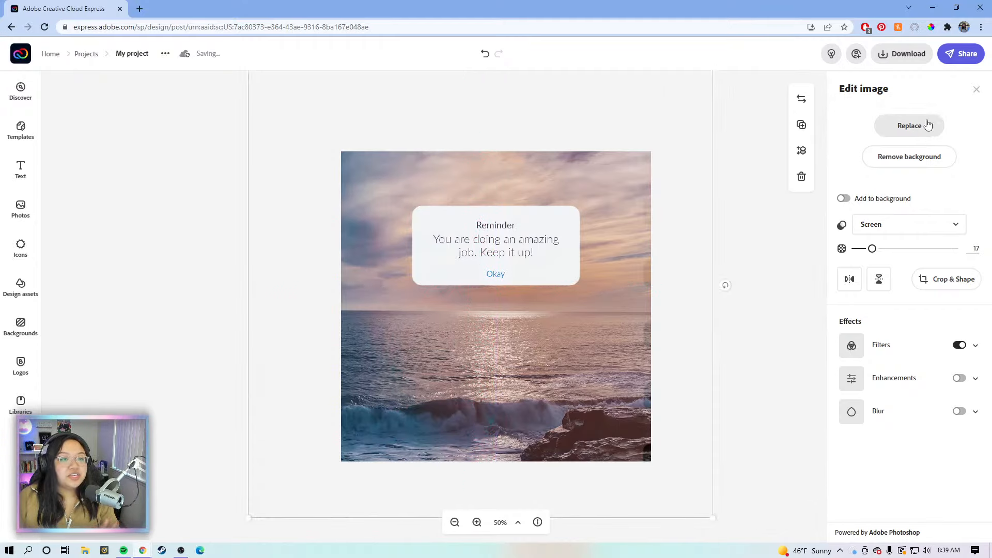
left_click(976, 90)
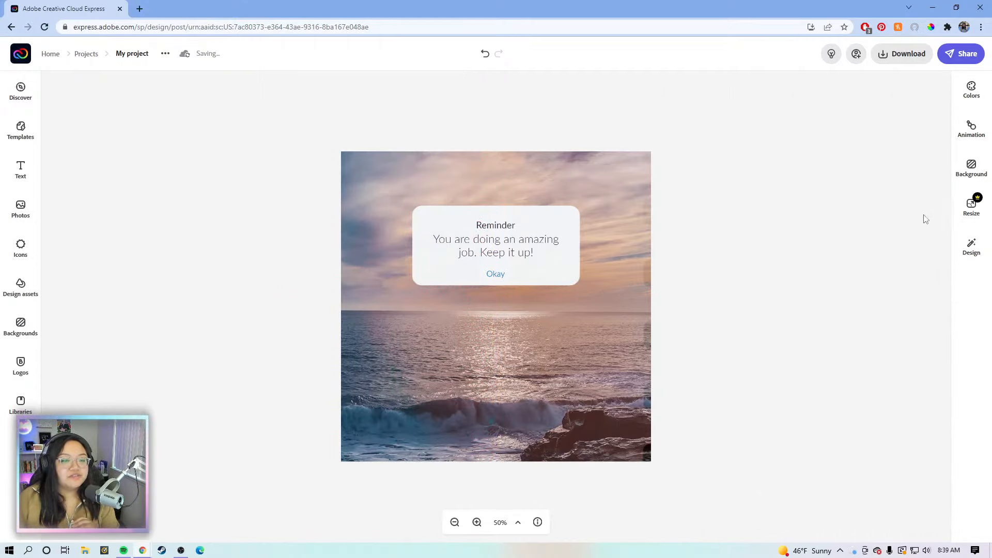
left_click_drag(482, 354, 503, 362)
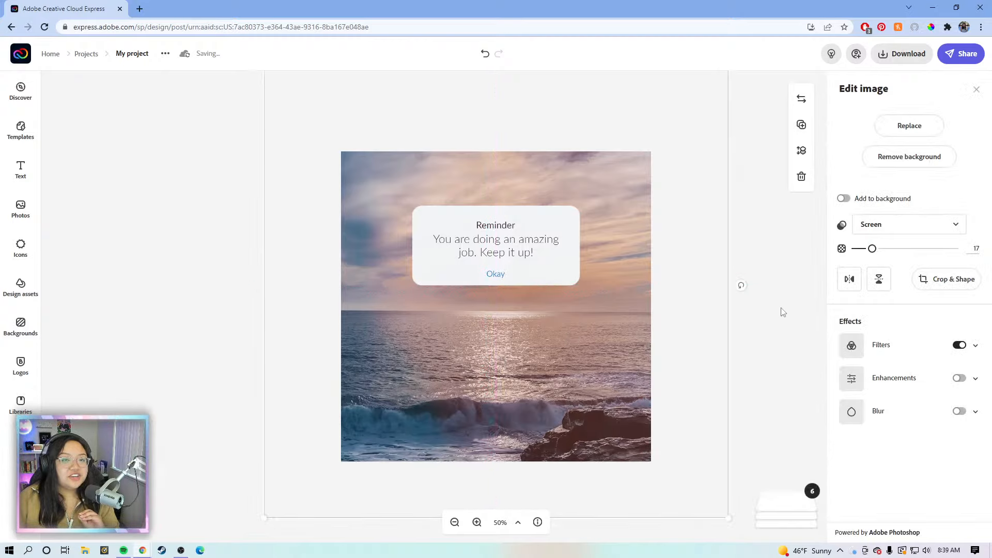
left_click(976, 90)
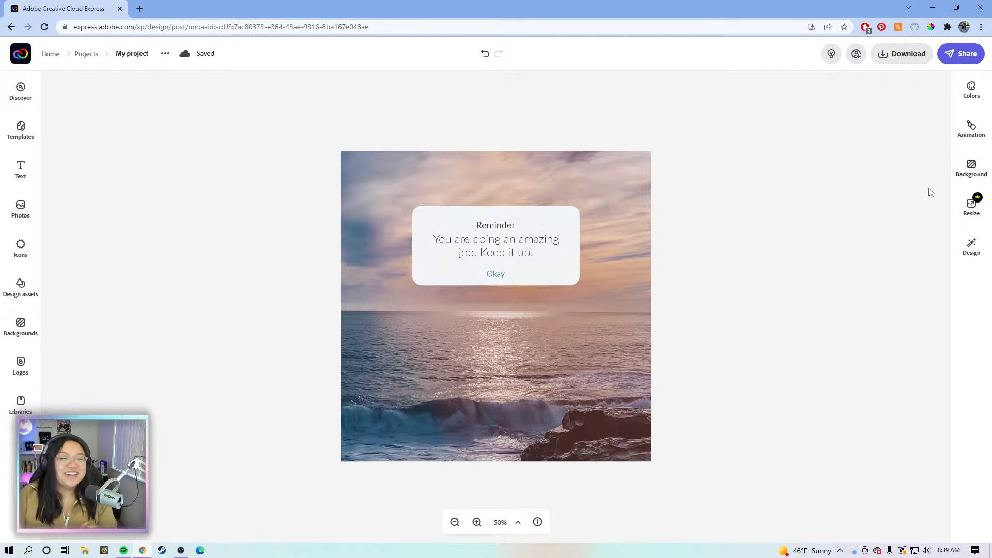
- Resize the design to the Instagram portrait format, 1080 x 1350
left_click(973, 217)
scroll(885, 346, "down", 2)
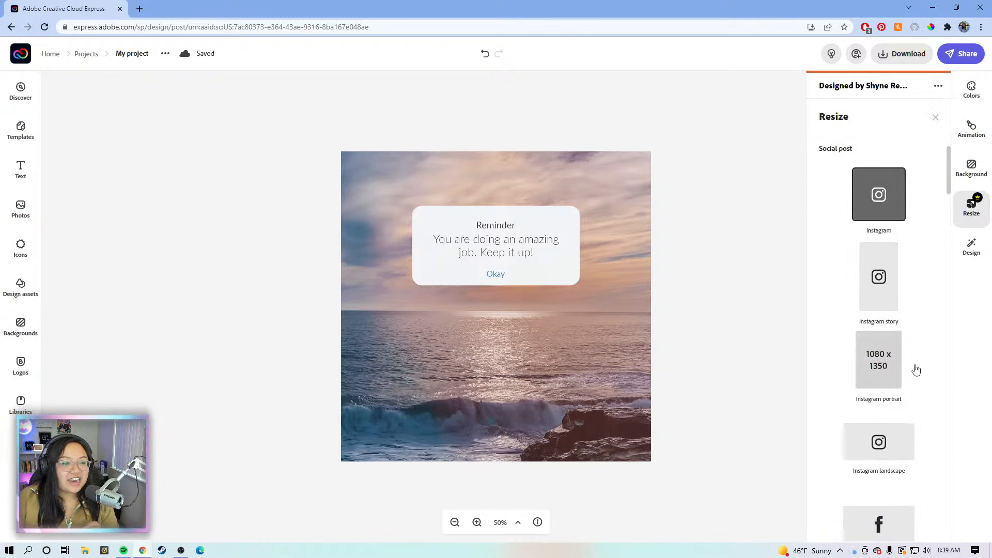
left_click(887, 376)
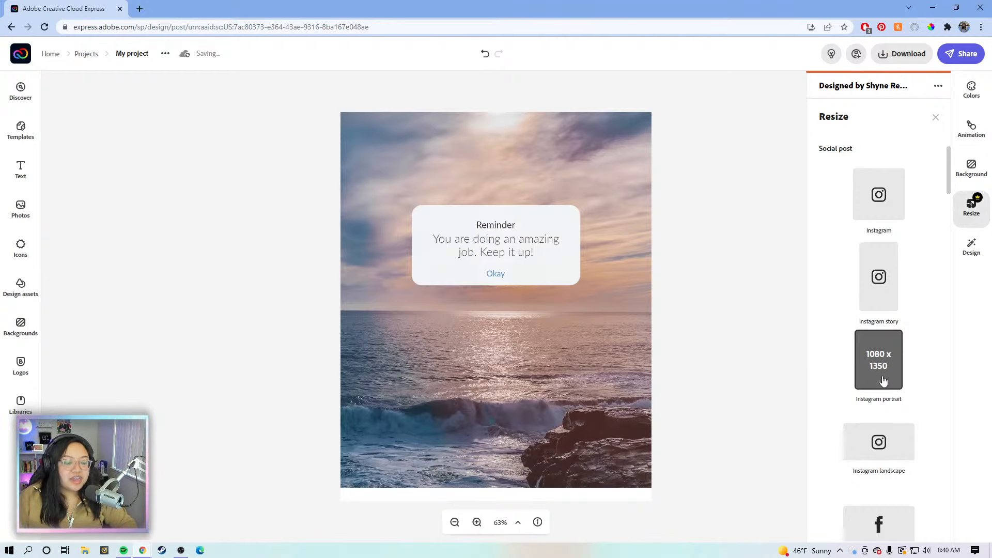
left_click(721, 356)
- Move the film overlay aside to reach the sunset photo beneath it and delete that photo
left_click(519, 322)
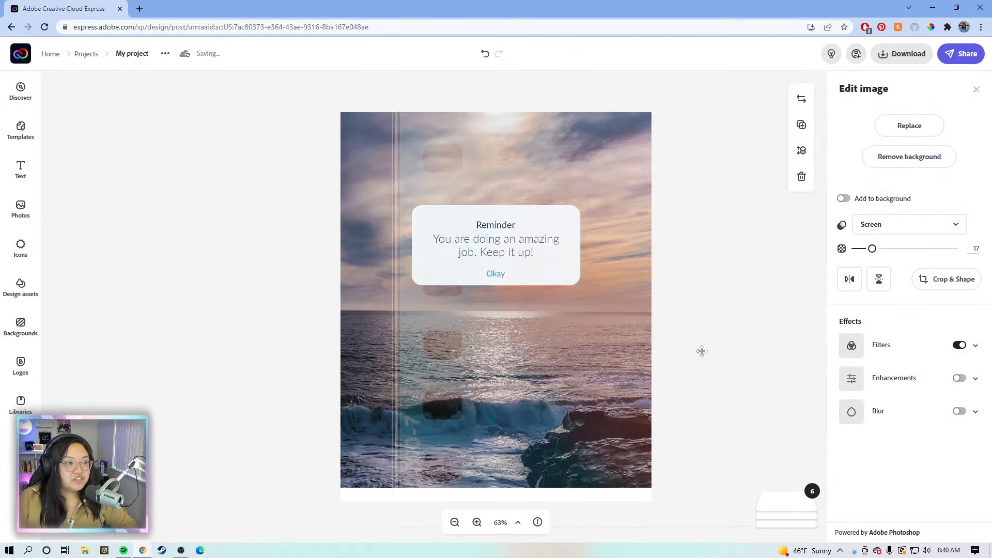
left_click(381, 321)
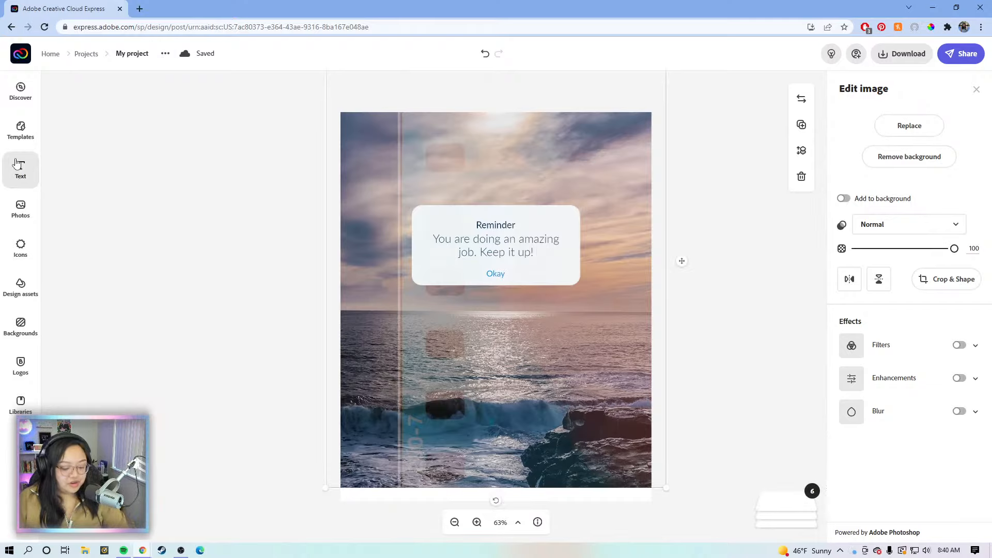
key("Delete")
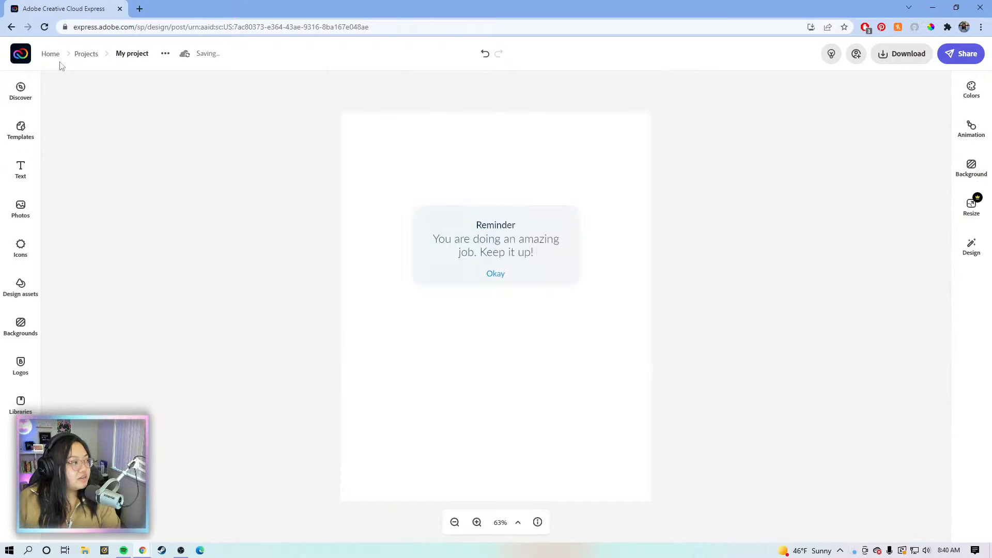
- Try to import the blue water surface photo from the Lightroom album ADOBE LIVE, and undo the last change
left_click(23, 130)
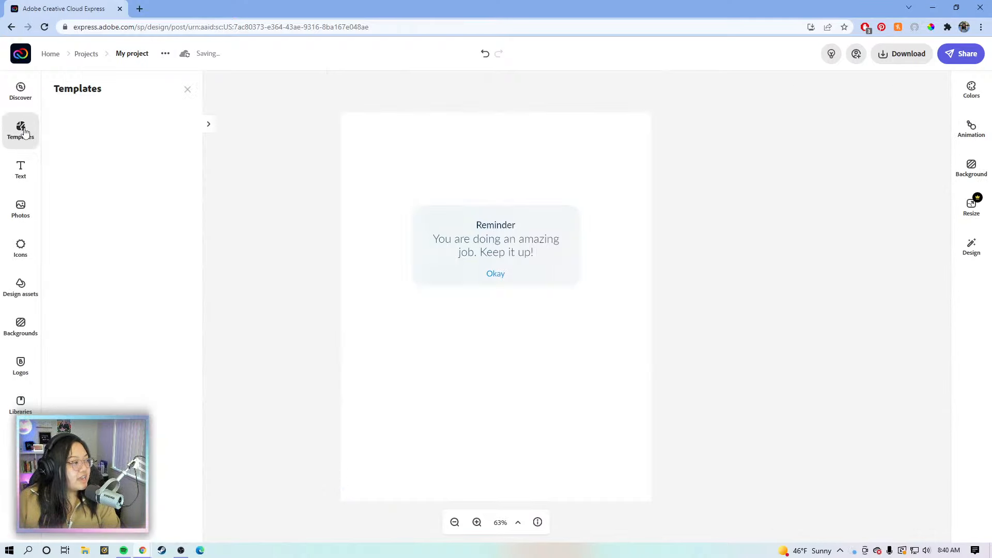
left_click(21, 210)
left_click(161, 124)
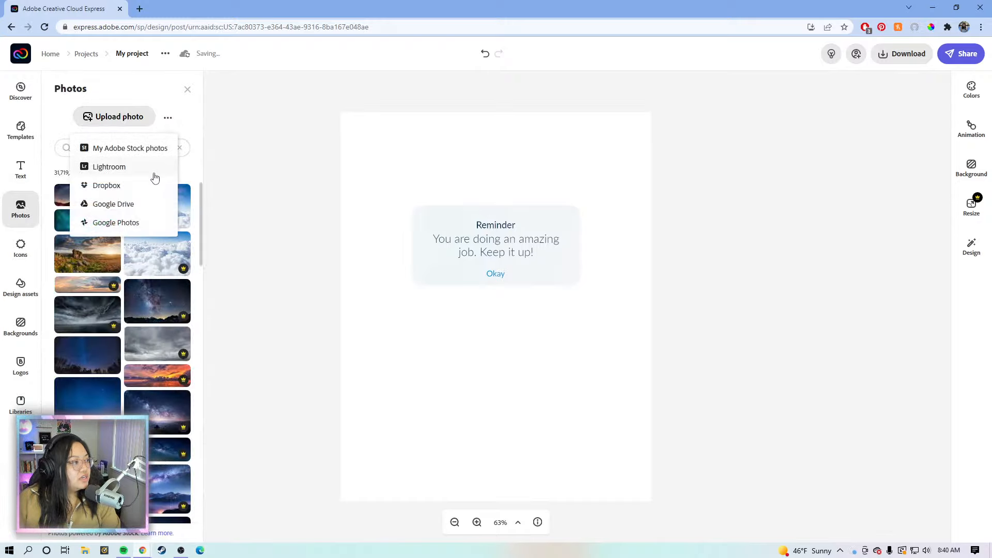
left_click(143, 172)
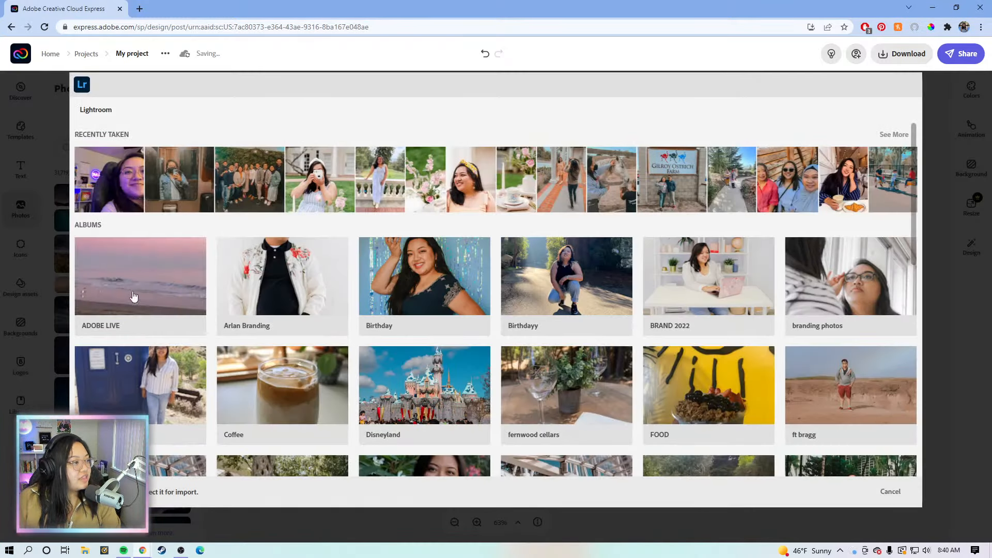
left_click(133, 297)
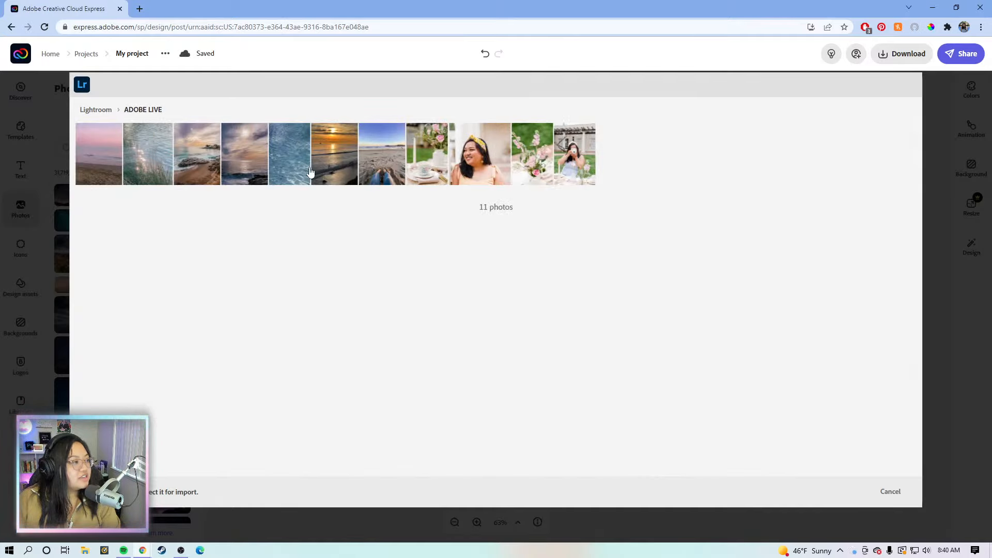
left_click(284, 171)
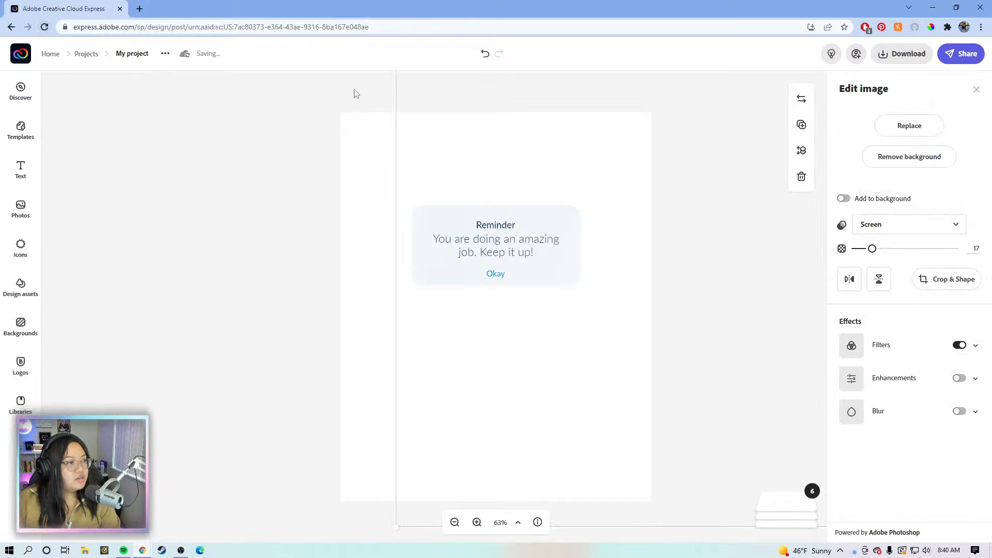
left_click(485, 53)
- Select the blank background and import the photo of rippling water with reeds from the Lightroom album ADOBE LIVE
left_click(352, 283)
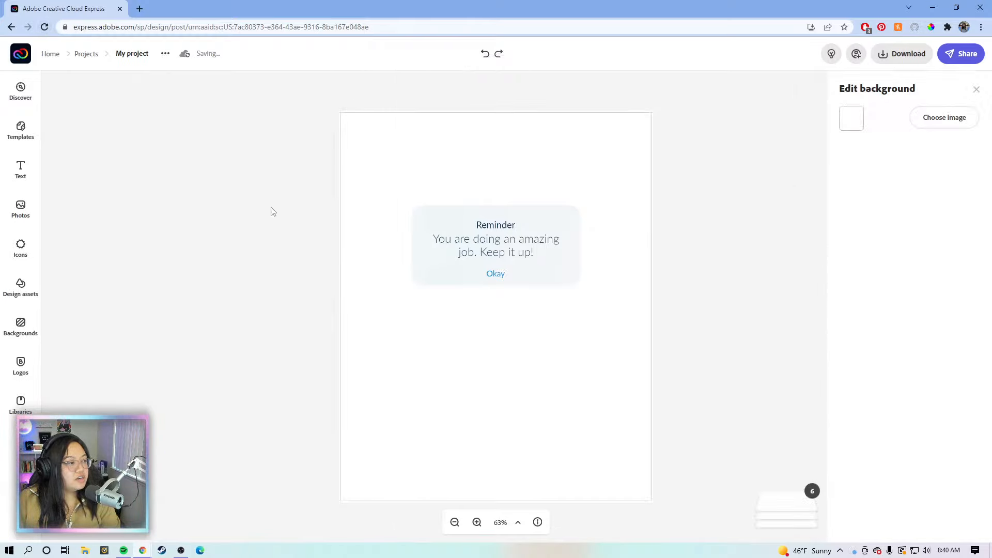
left_click(16, 214)
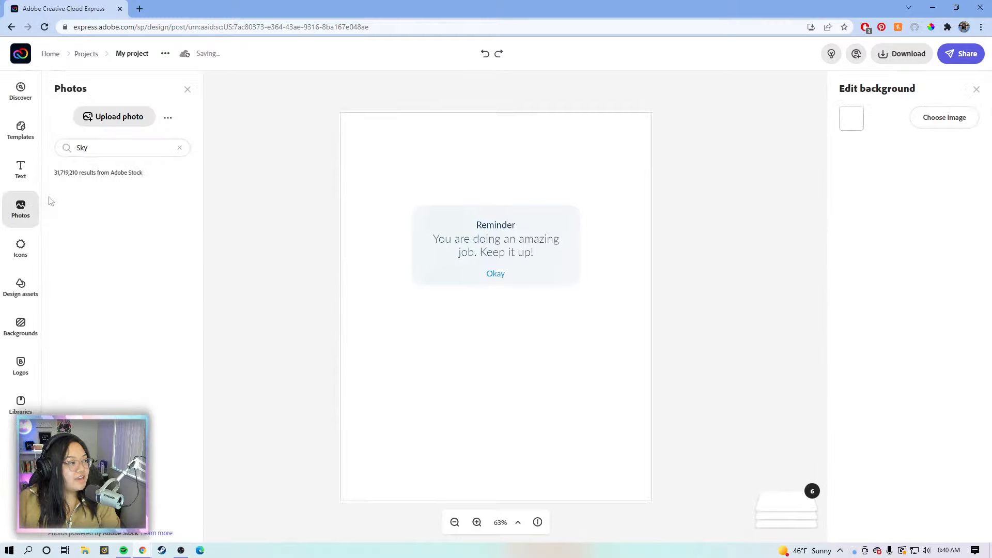
left_click(168, 117)
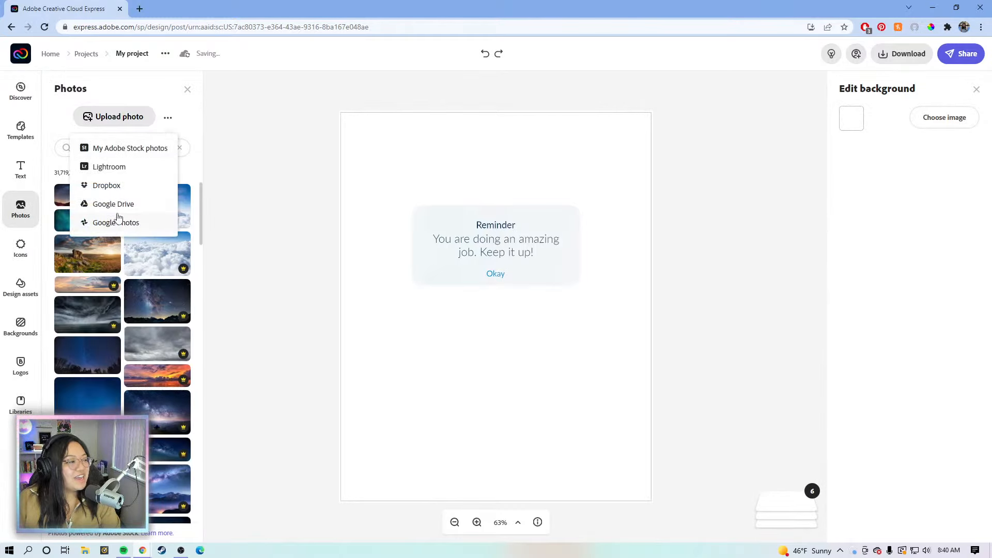
left_click(125, 166)
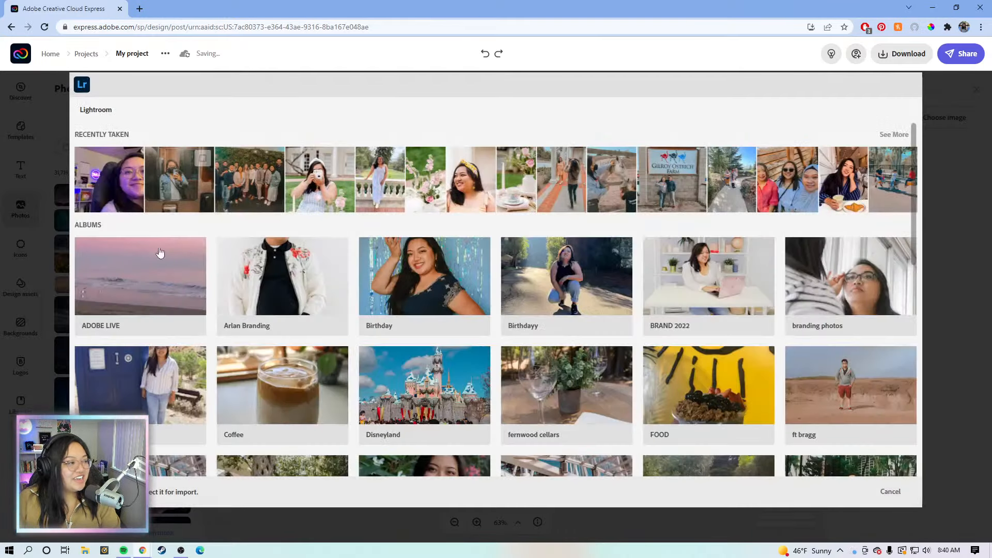
left_click(124, 283)
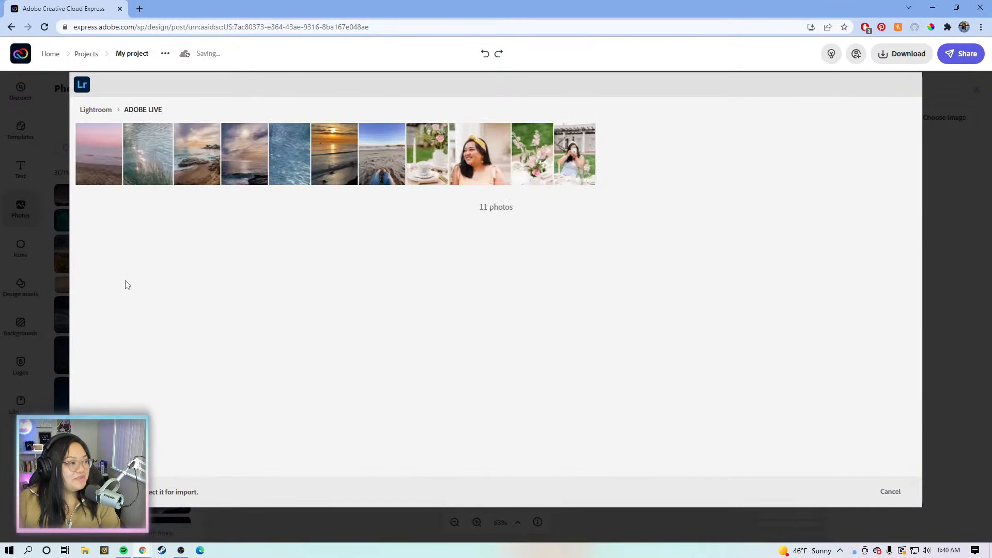
left_click(152, 170)
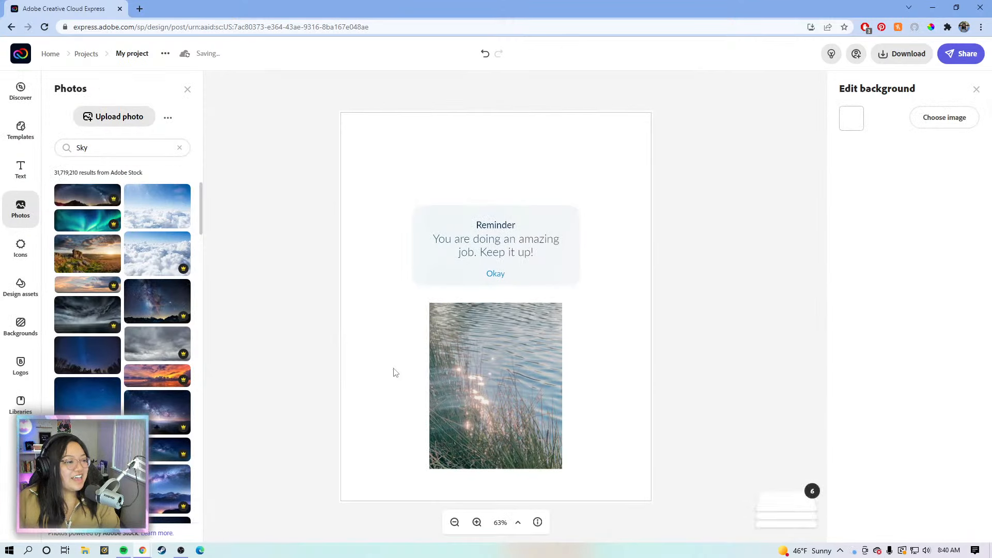
- Enlarge and position the rippling-water photo so it covers the whole portrait page
left_click_drag(466, 349, 349, 436)
left_click_drag(469, 356, 749, 88)
left_click_drag(493, 346, 453, 403)
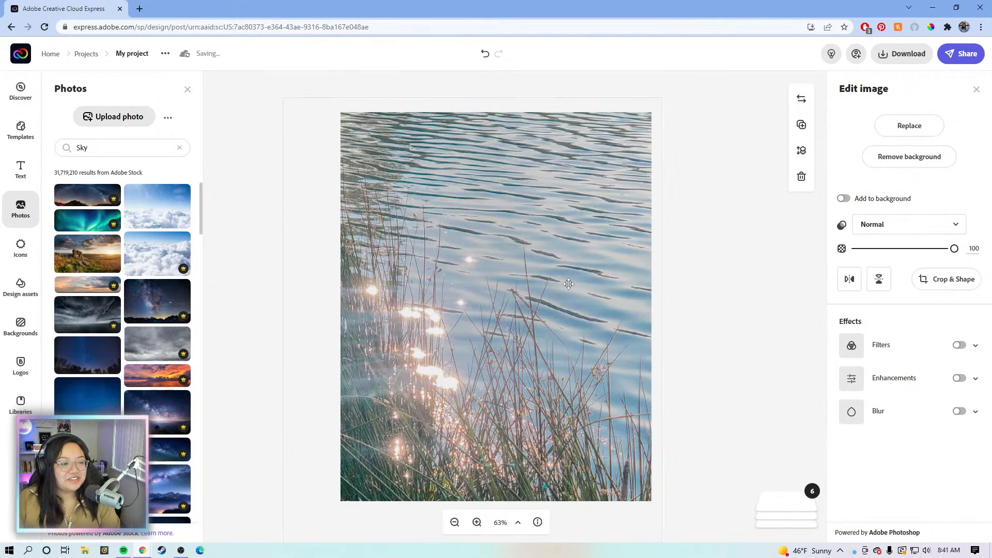
left_click(803, 284)
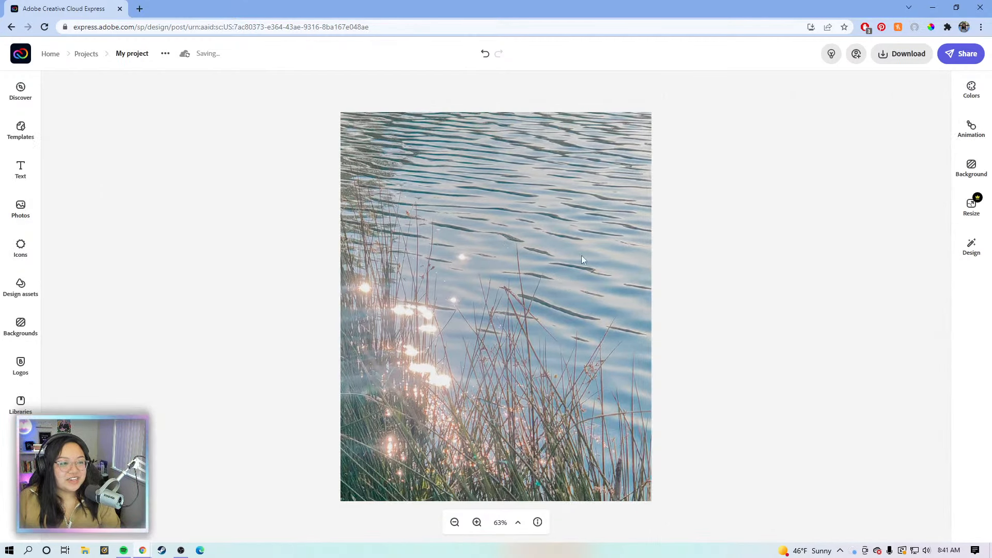
- Send the water photo to the back of the layer order, behind the film overlay and the reminder box
left_click(600, 257)
left_click(775, 233)
left_click(598, 232)
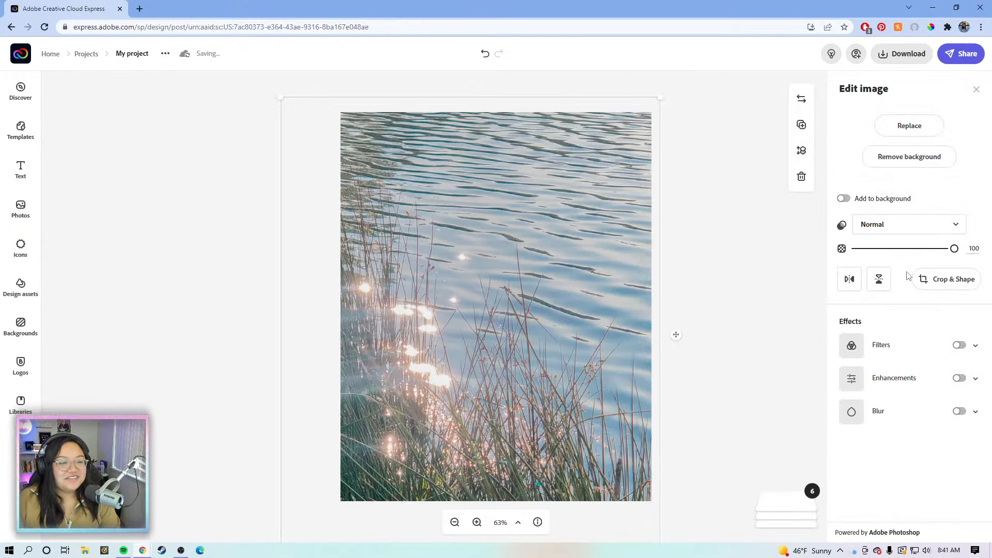
left_click(802, 150)
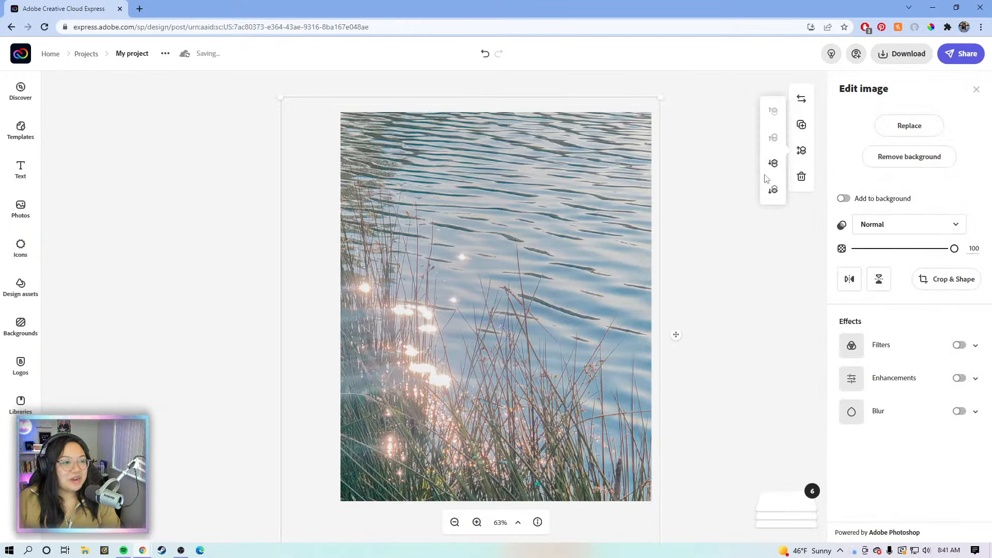
left_click(773, 163)
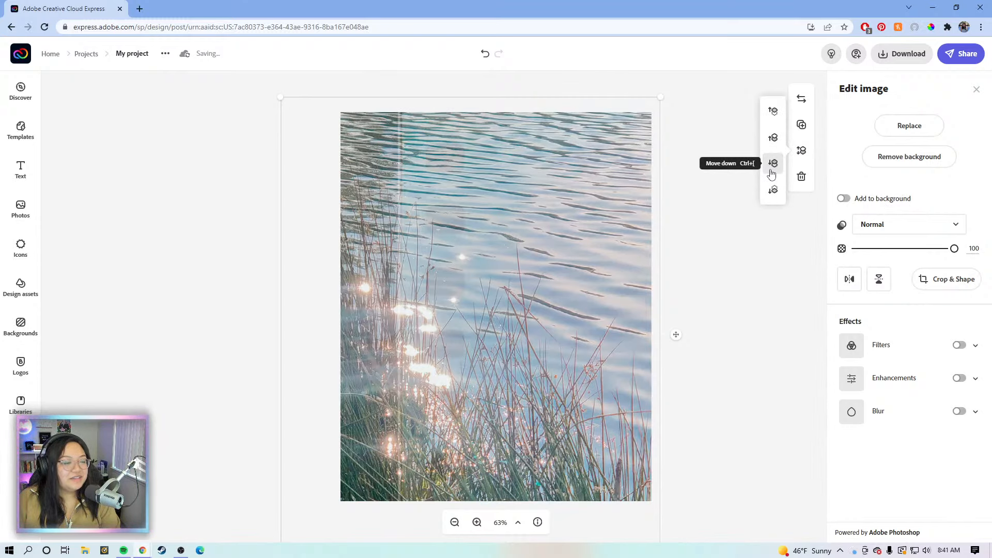
left_click(757, 300)
left_click(587, 293)
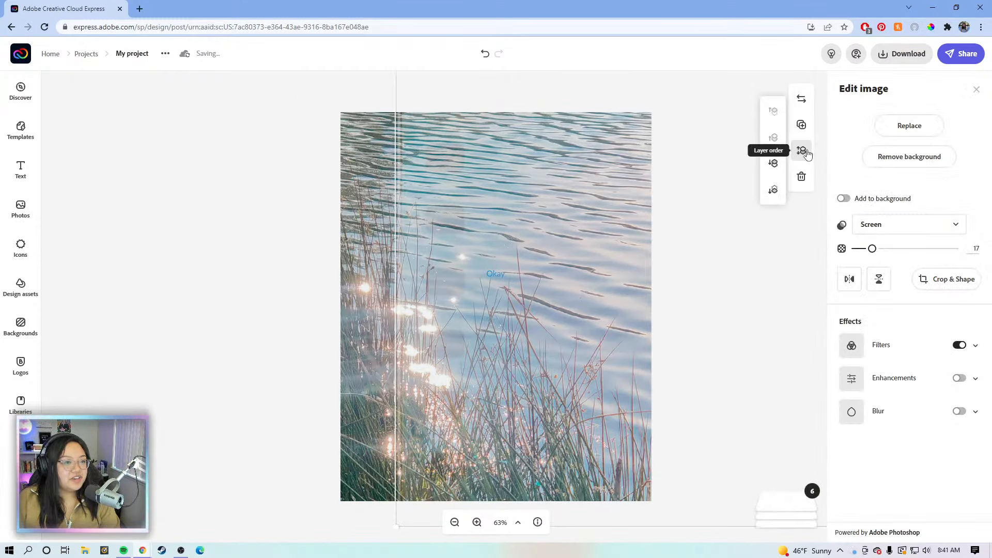
left_click(373, 293)
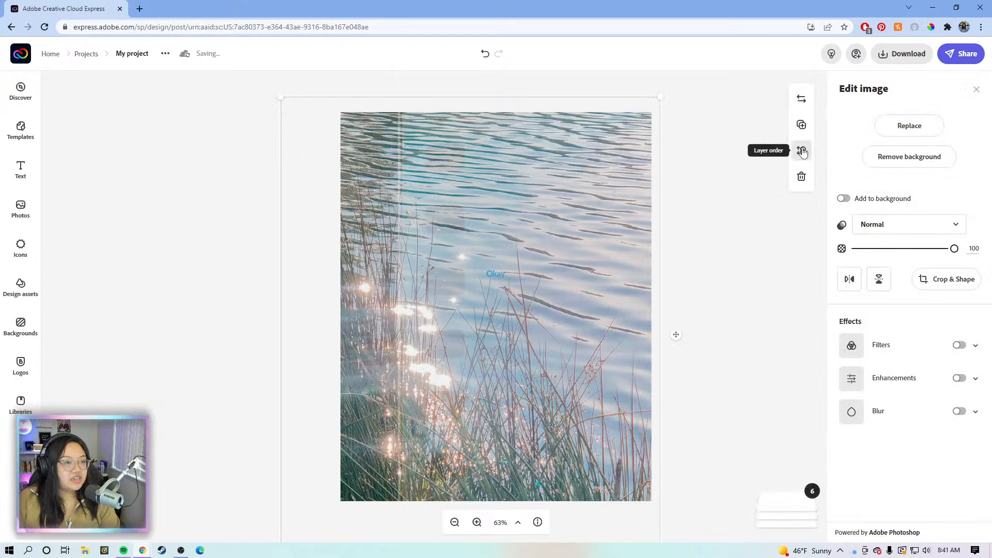
left_click(801, 151)
left_click(773, 189)
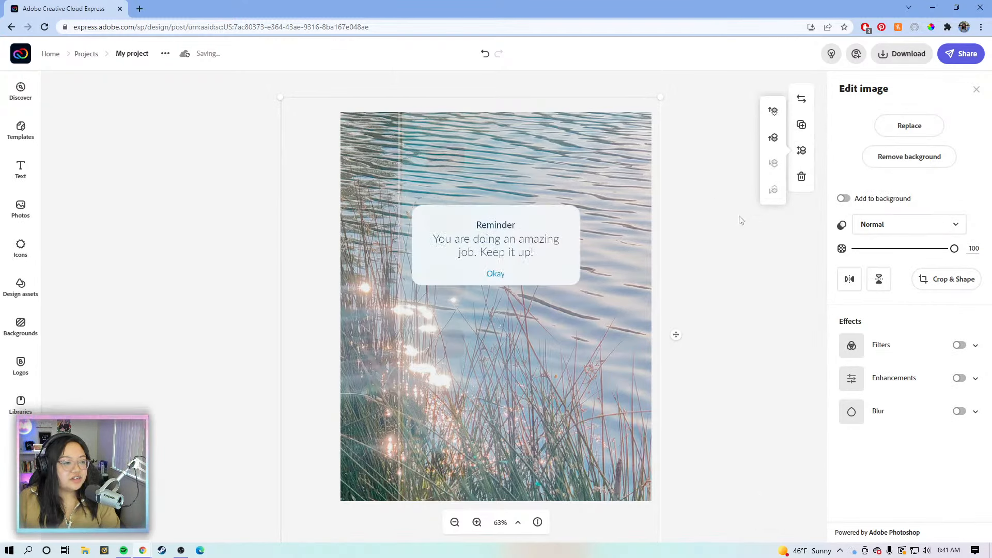
- Reposition the film overlay so it covers the whole page
left_click(522, 352)
left_click_drag(575, 353, 444, 372)
left_click(781, 240)
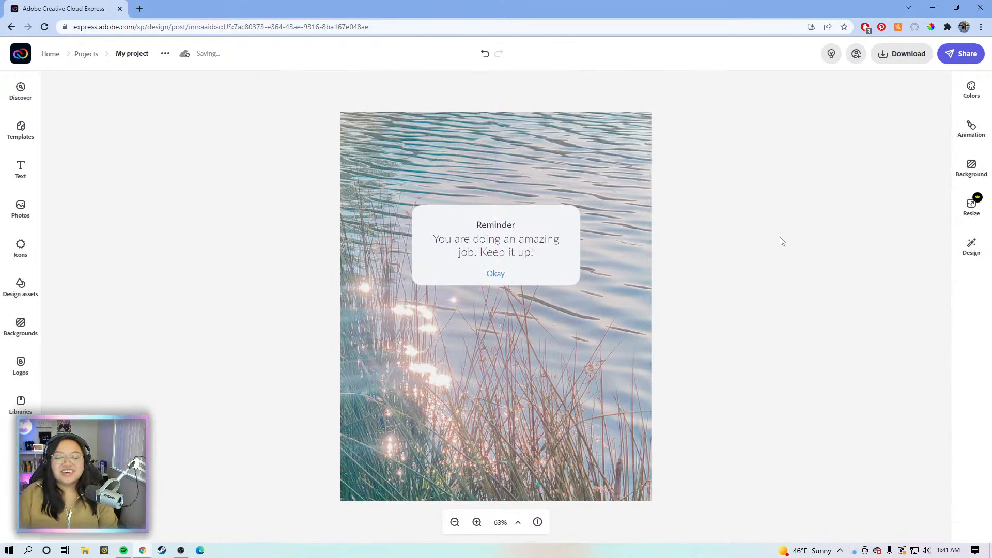
- Delete the film overlay and all remaining elements to clear the page
left_click(511, 377)
key("Delete")
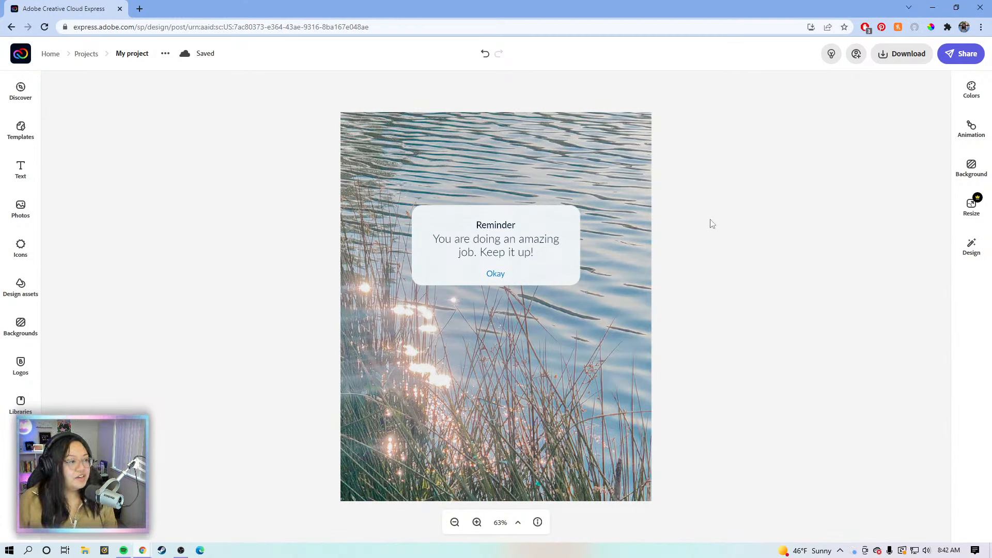
left_click(385, 333)
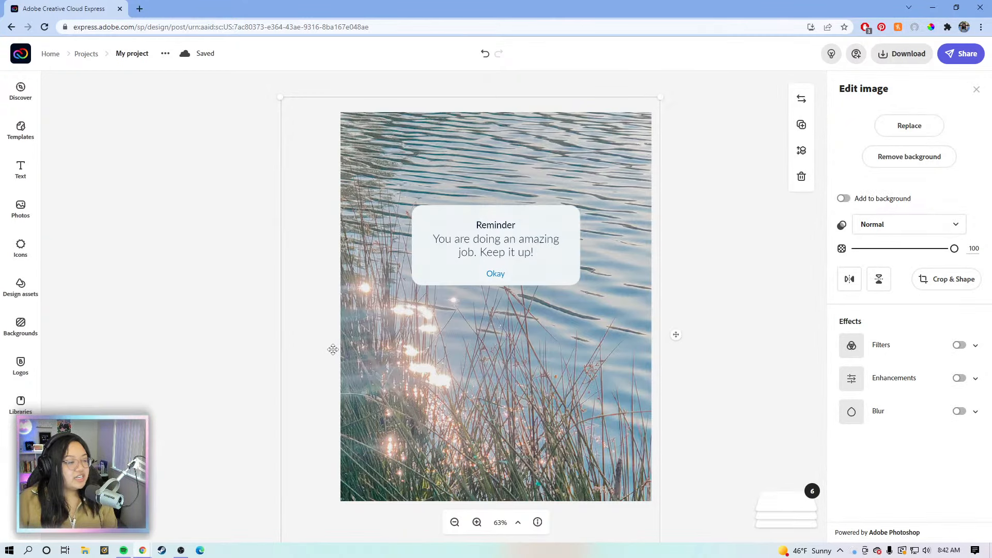
left_click_drag(793, 438, 115, 116)
key("Delete")
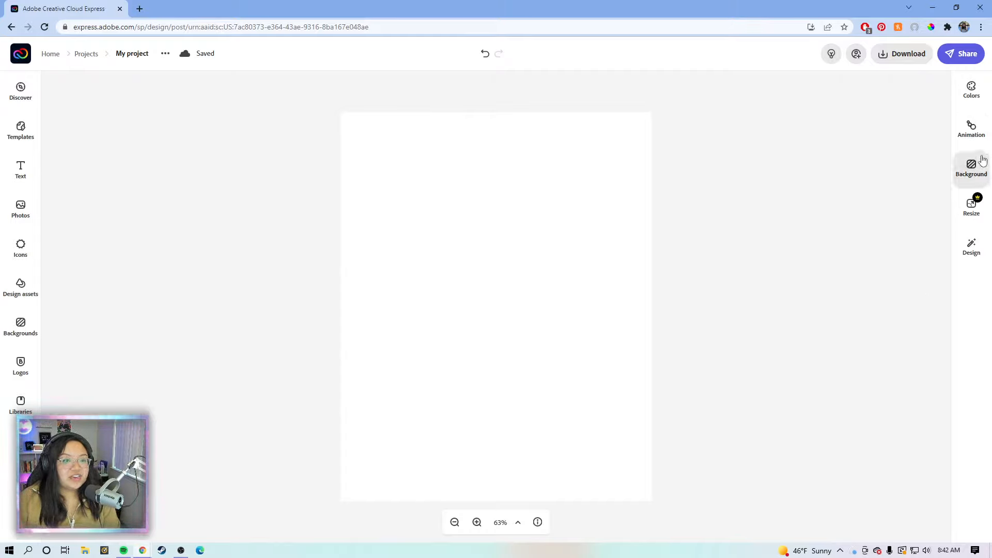
- Apply the grid background layout with four equal cells in two rows and two columns
left_click(981, 181)
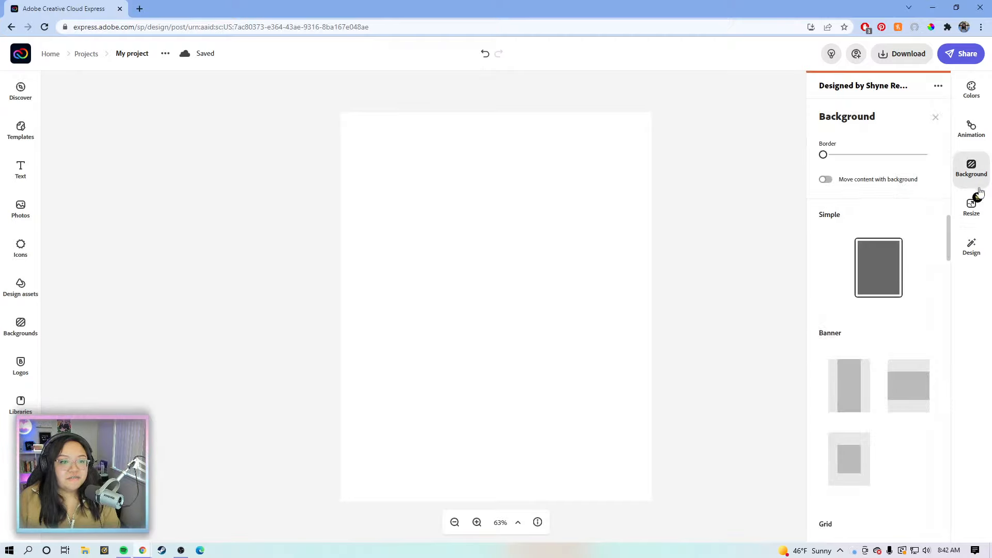
scroll(871, 334, "down", 10)
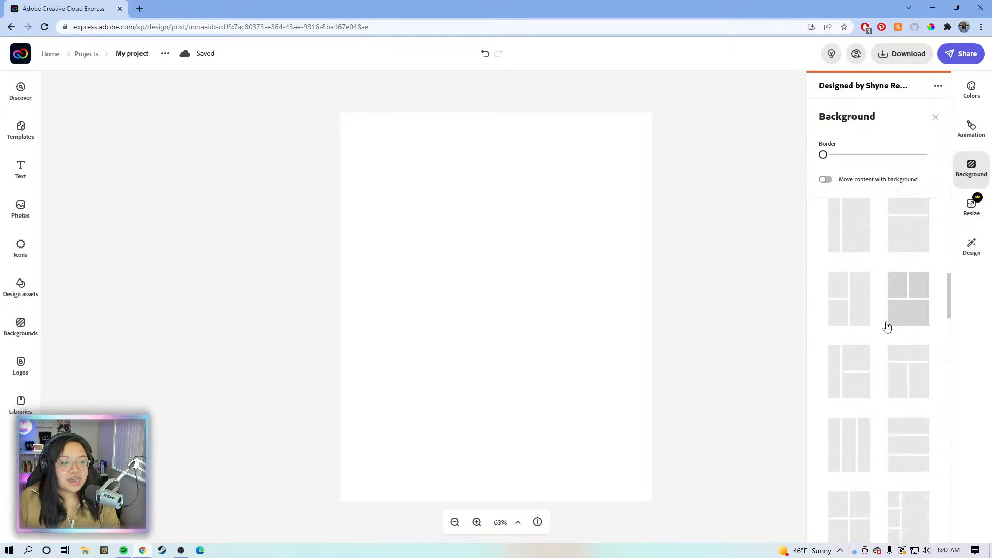
scroll(889, 328, "up", 3)
scroll(892, 328, "down", 2)
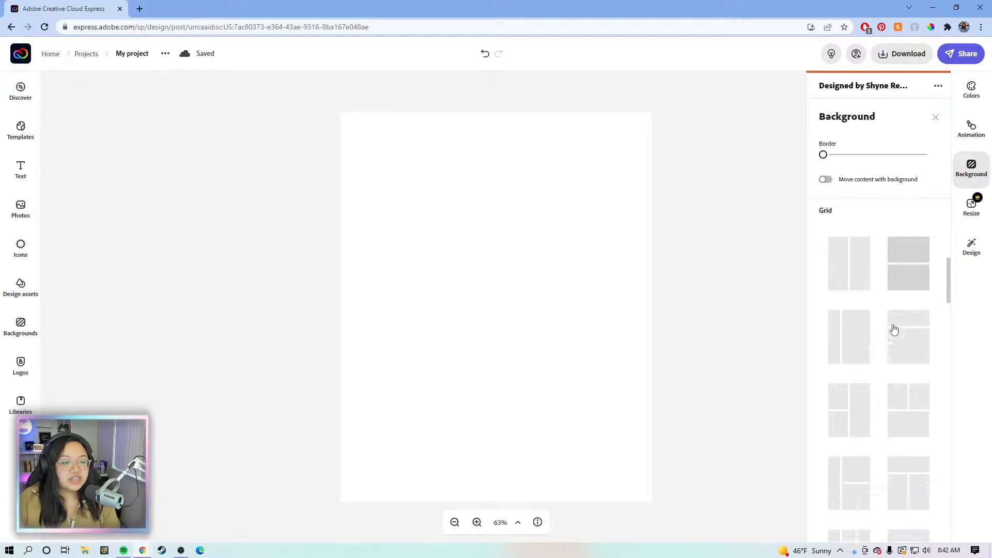
scroll(879, 336, "down", 2)
left_click(855, 344)
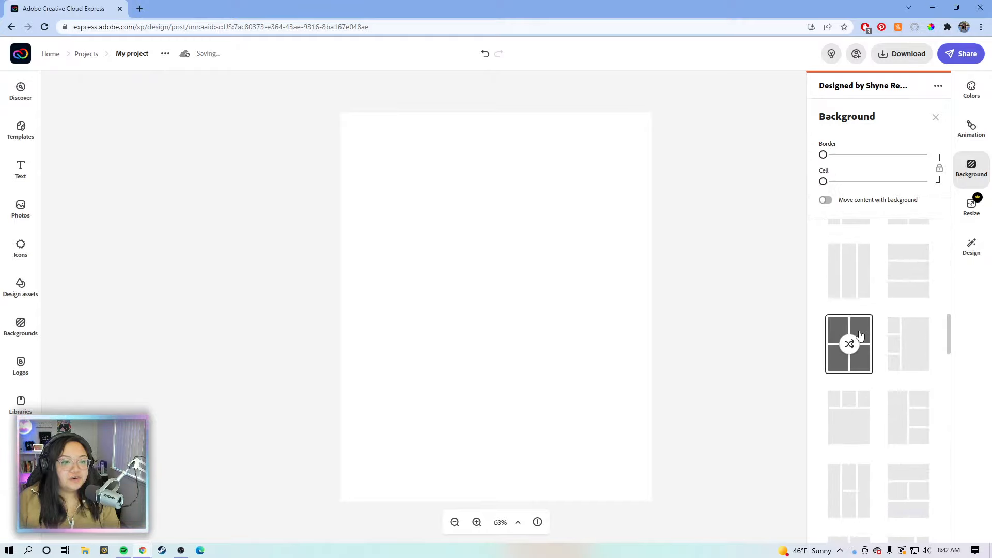
left_click(746, 314)
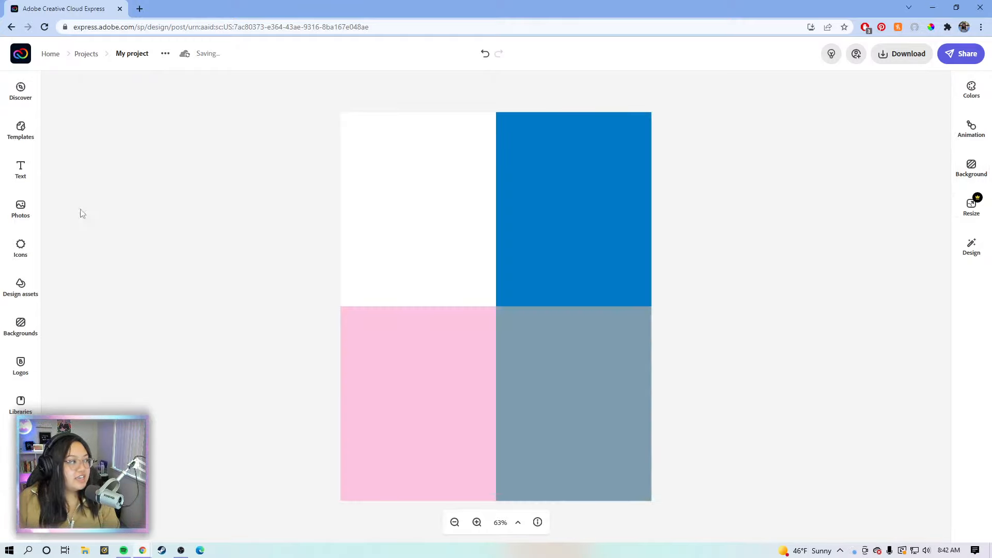
- Import the photo of the woman holding an instant camera from the Lightroom album ADOBE LIVE into the white cell
left_click(20, 208)
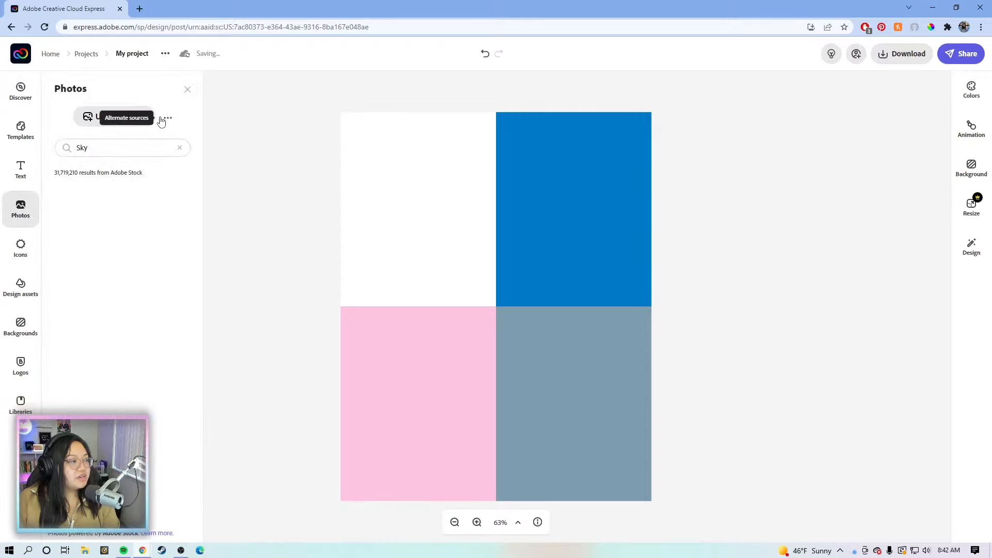
left_click(179, 150)
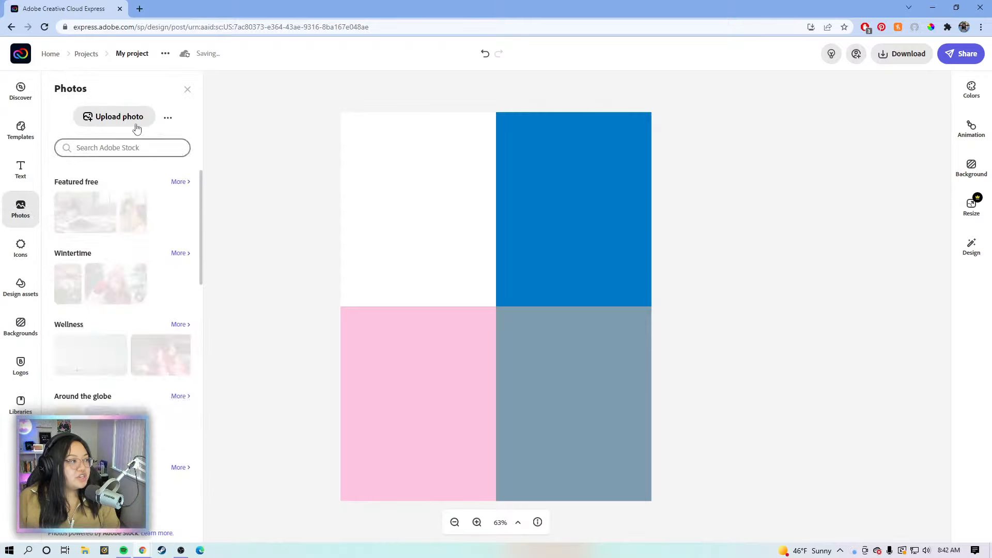
left_click(168, 119)
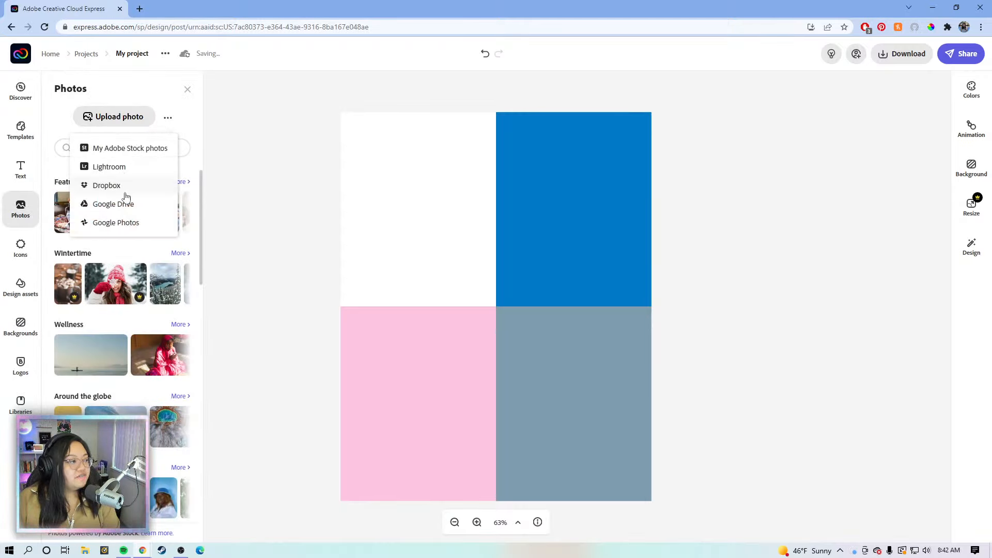
left_click(125, 172)
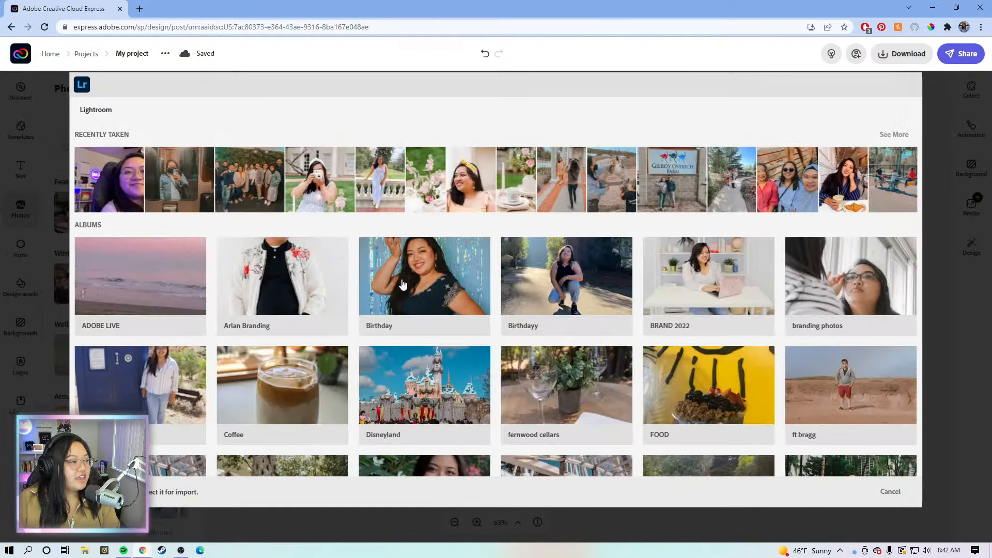
left_click(145, 277)
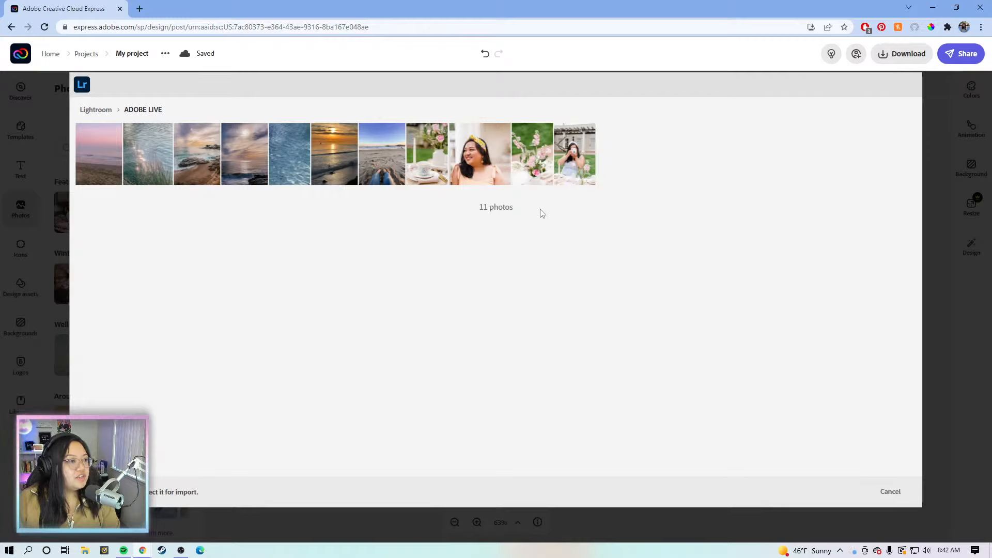
left_click(582, 163)
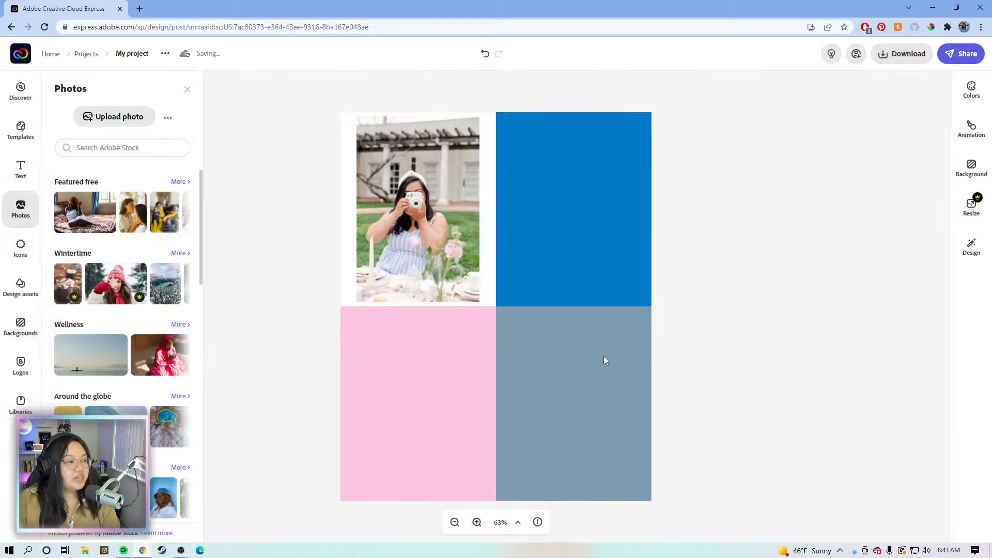
- Import the portrait with the yellow headband from the Lightroom album ADOBE LIVE and place it in the grey-blue cell
left_click(539, 403)
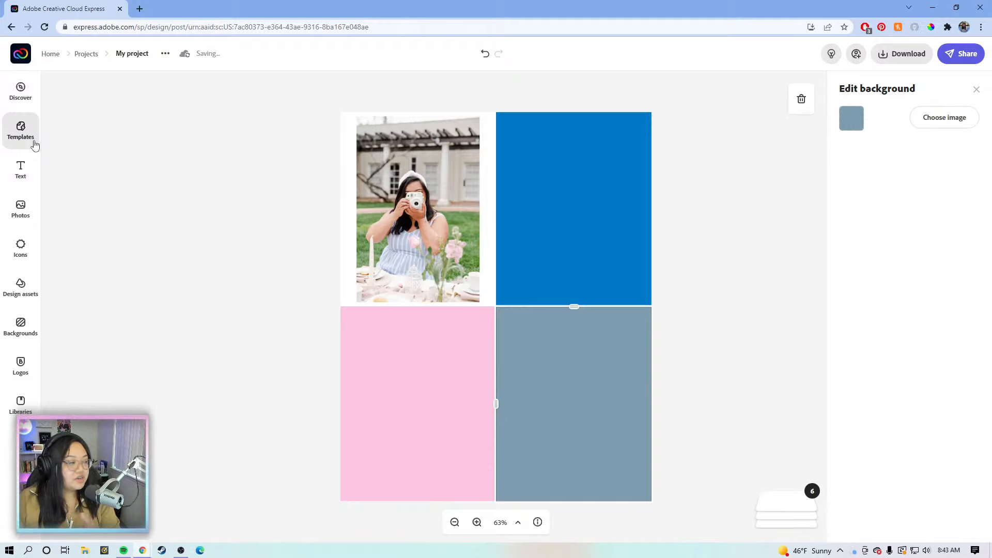
left_click(88, 144)
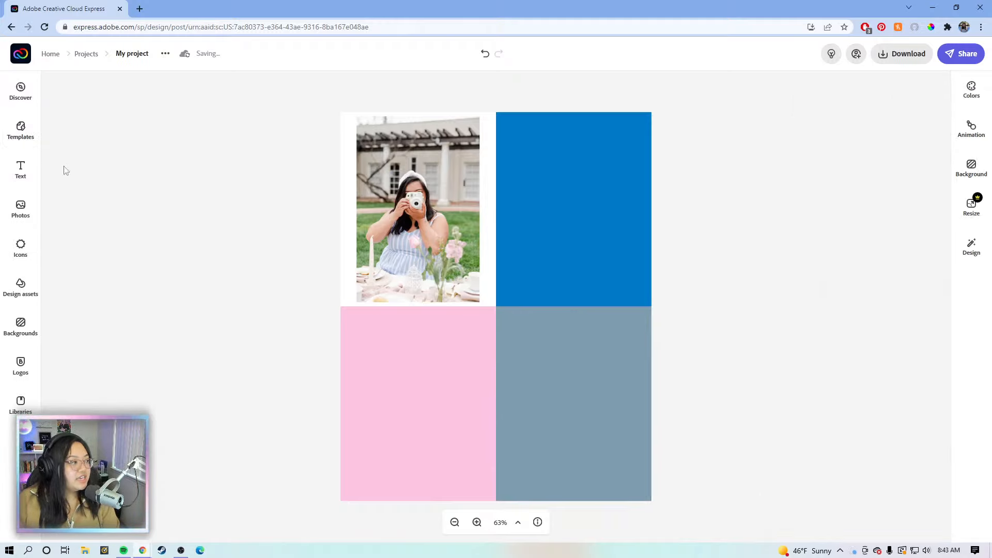
left_click(21, 210)
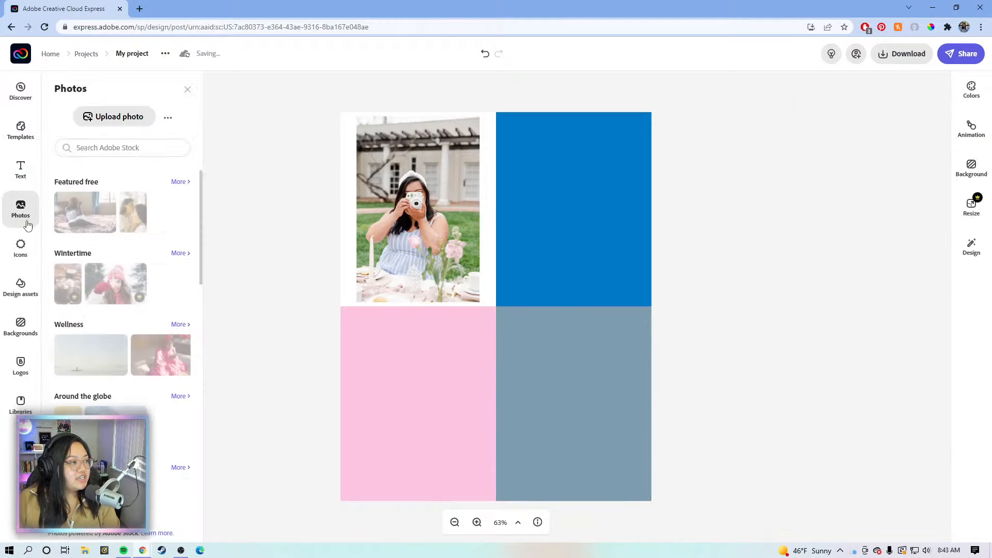
left_click(168, 118)
left_click(126, 174)
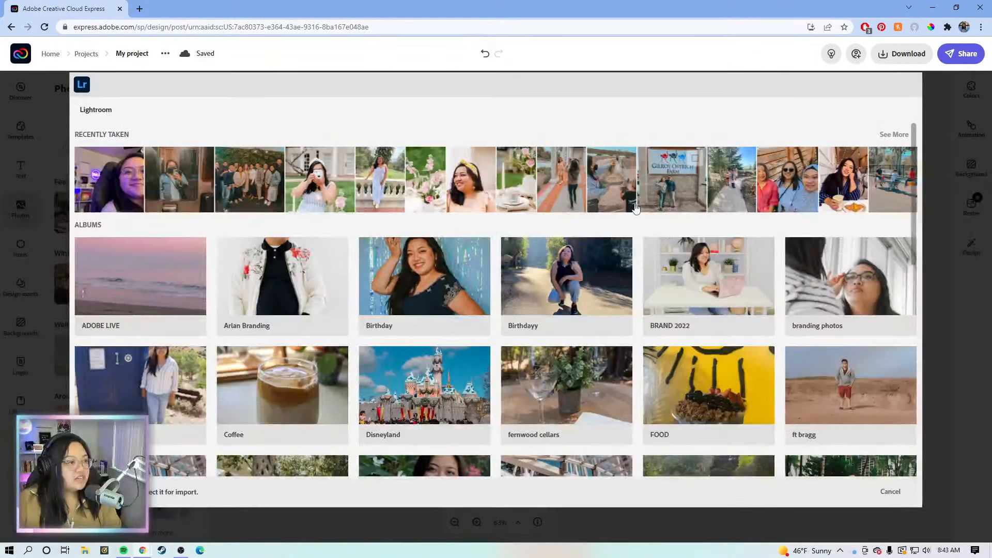
left_click(151, 291)
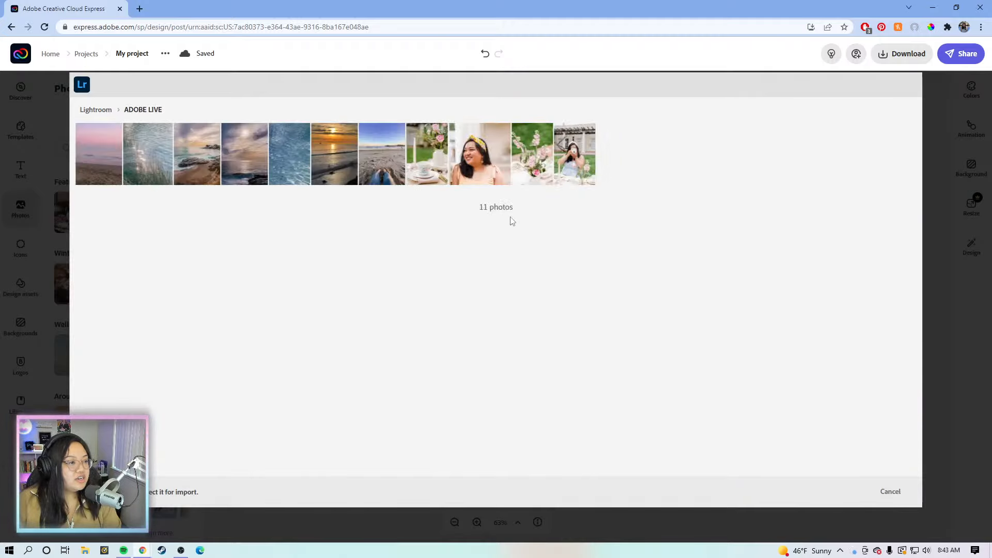
left_click(575, 155)
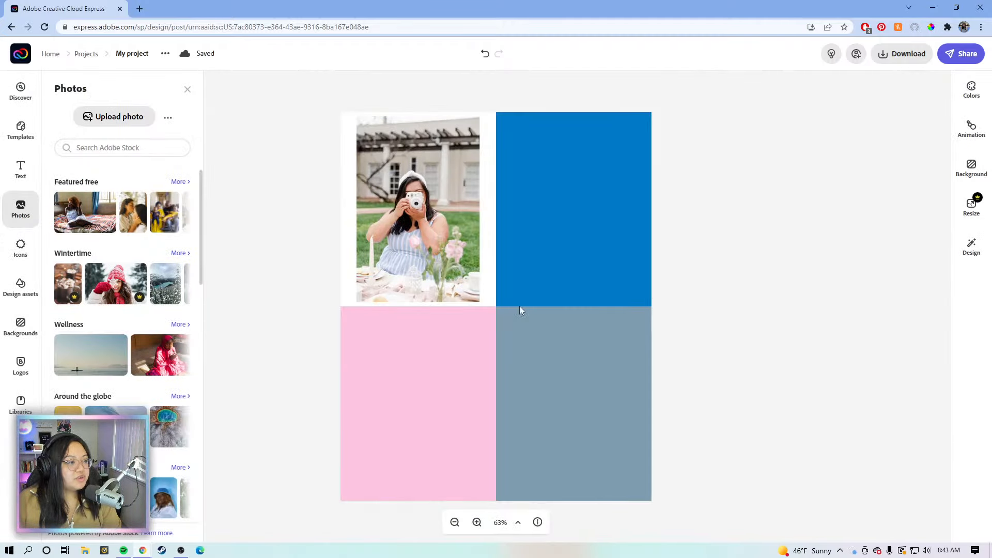
left_click(418, 401)
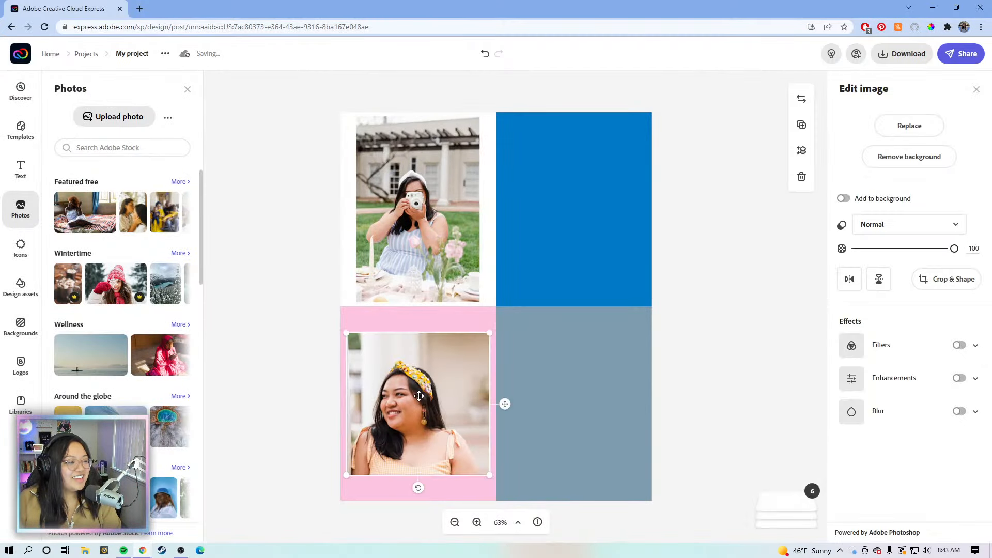
left_click_drag(418, 401, 575, 395)
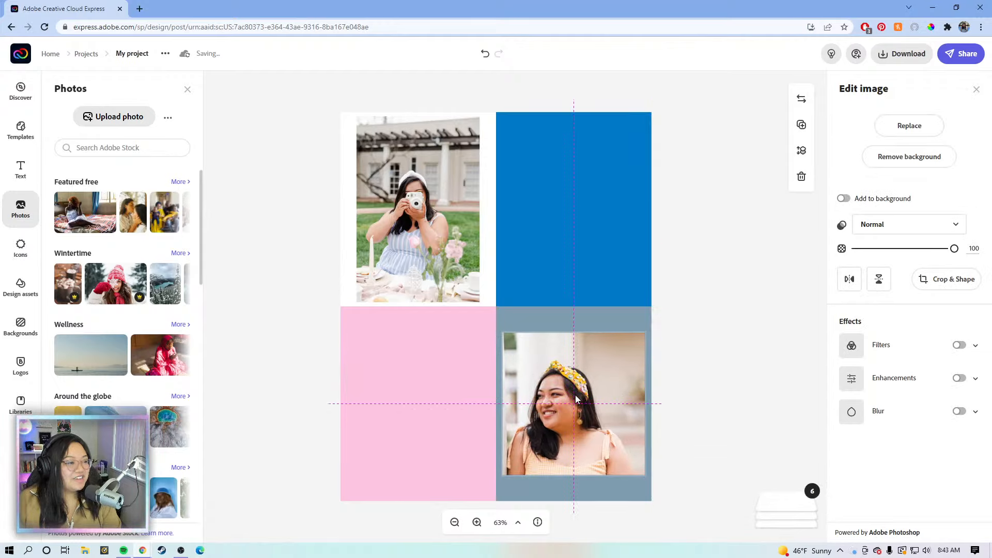
- Select the pink cell and import the pink flowers photo from the Lightroom album ADOBE LIVE
left_click(420, 389)
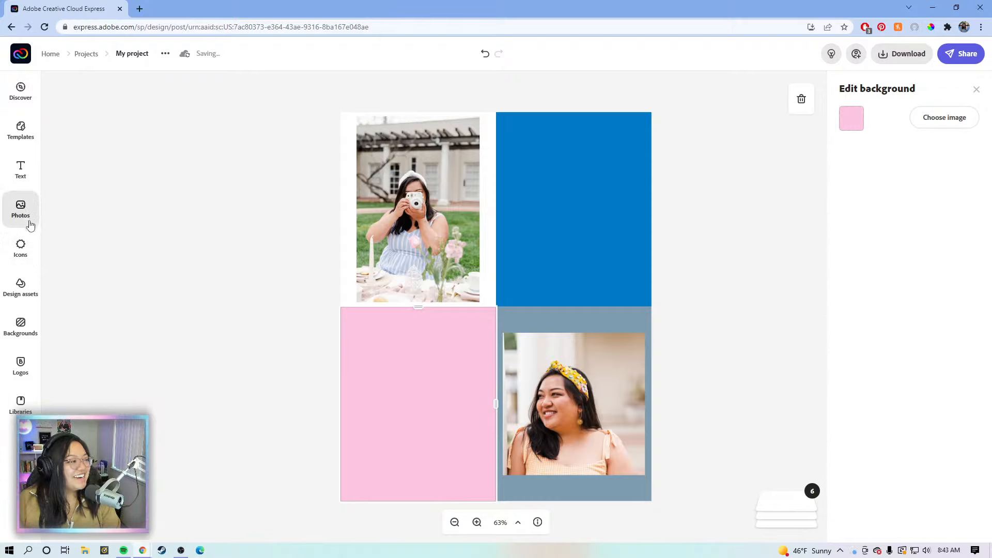
left_click(29, 219)
left_click(168, 117)
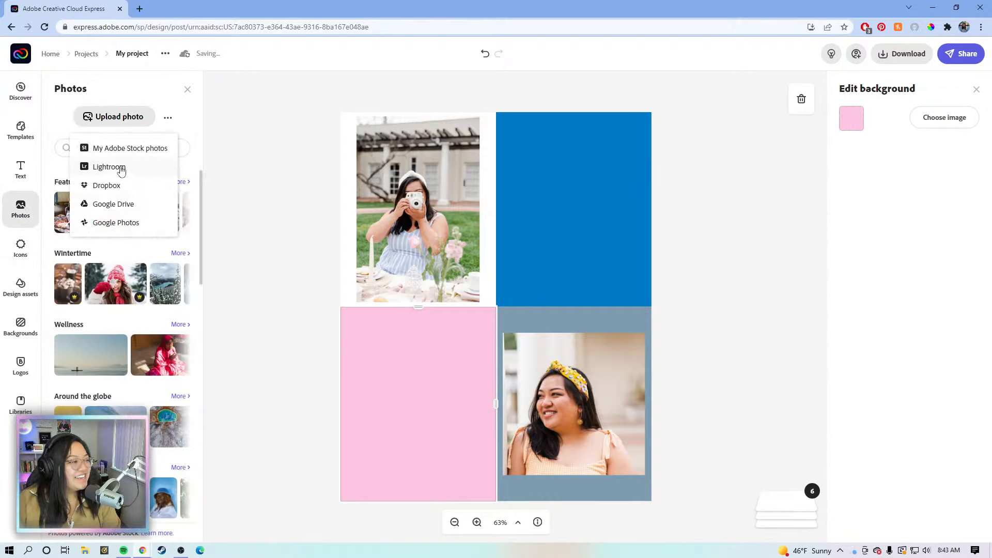
left_click(123, 167)
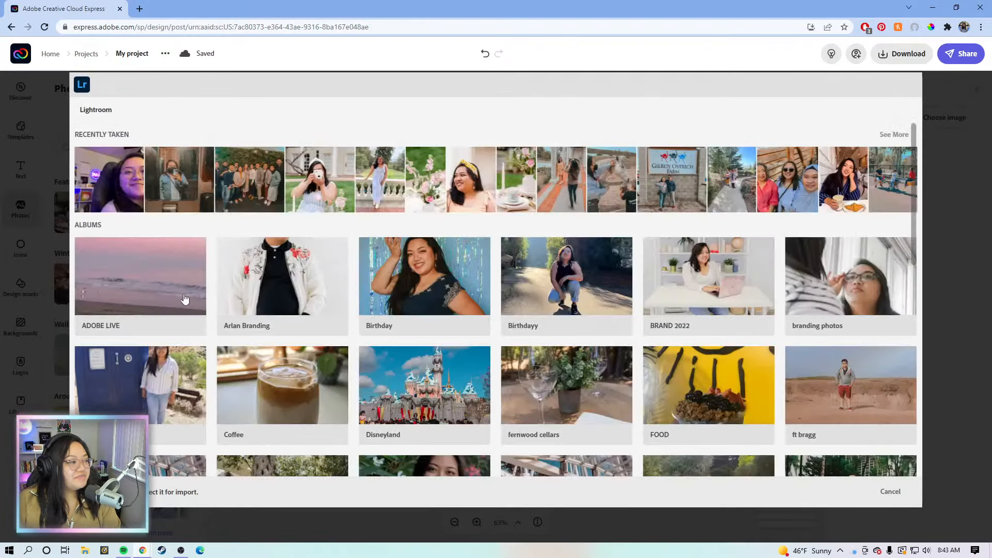
left_click(185, 299)
left_click(533, 170)
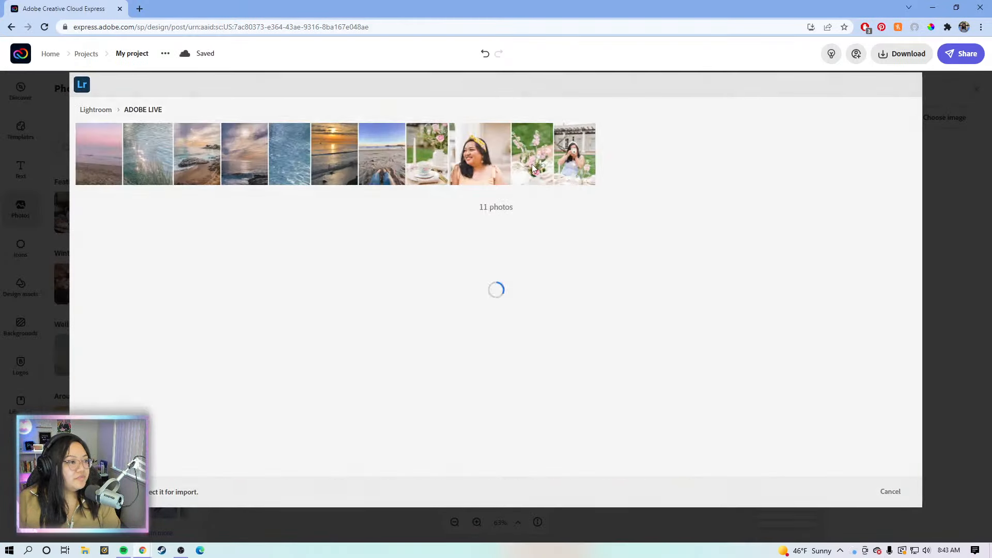
- Select the blue cell and import the teacup and candle photo from the Lightroom album ADOBE LIVE
left_click(568, 233)
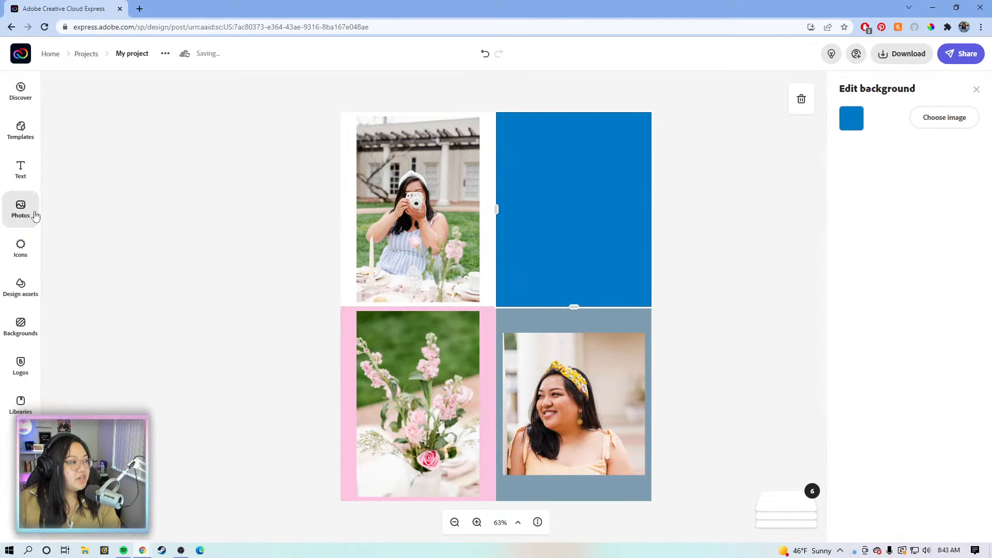
left_click(34, 213)
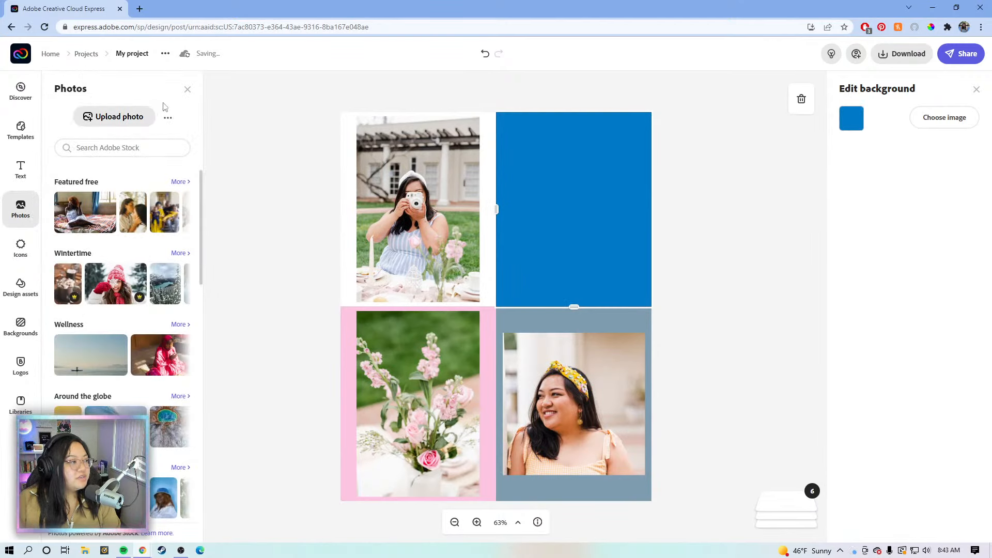
left_click(168, 120)
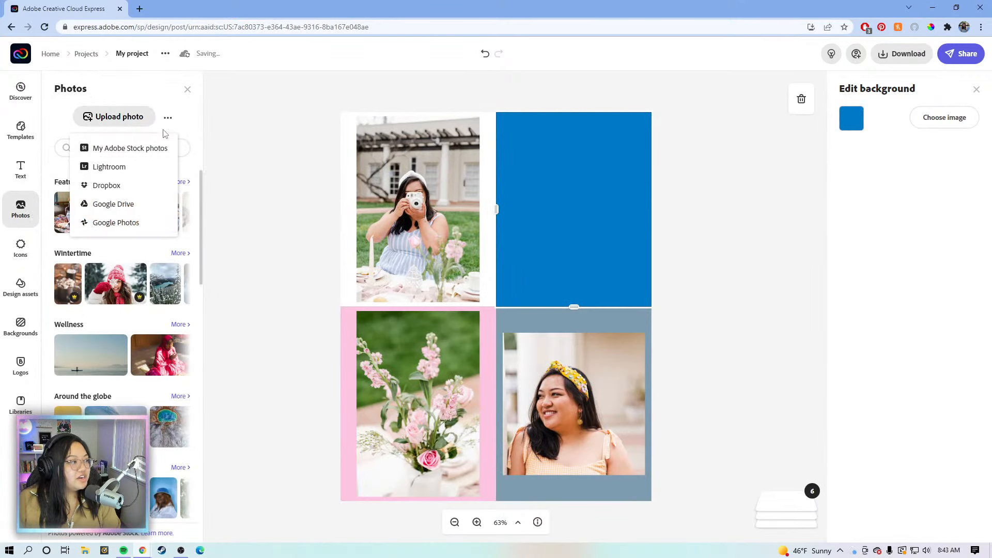
left_click(127, 174)
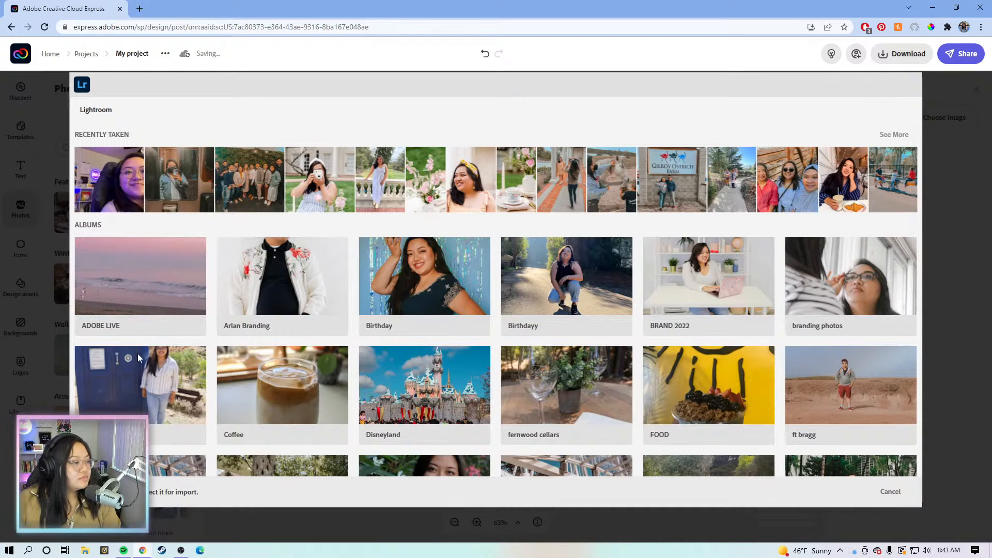
left_click(140, 301)
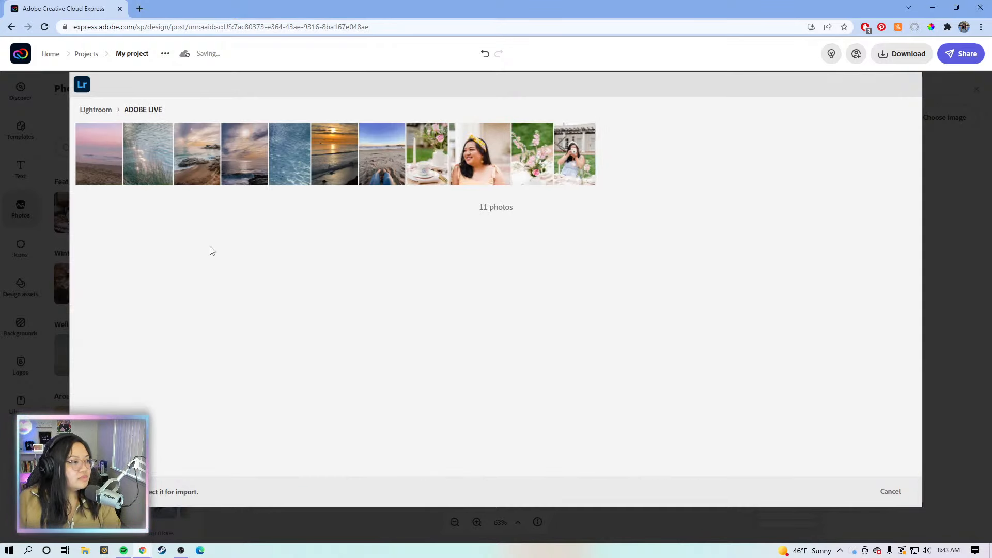
left_click(427, 174)
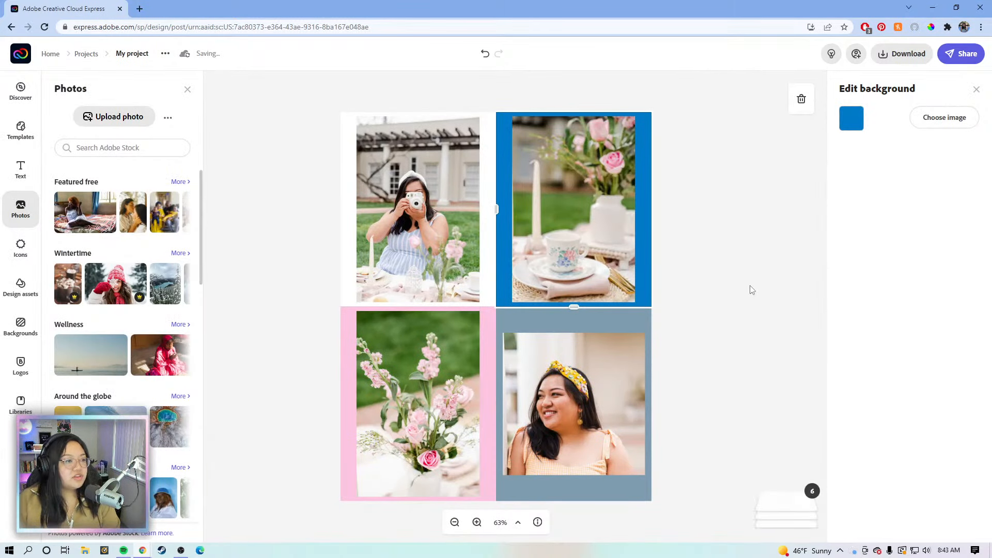
- Add the imported photos to the background so that each one fills its grid cell
left_click(432, 252)
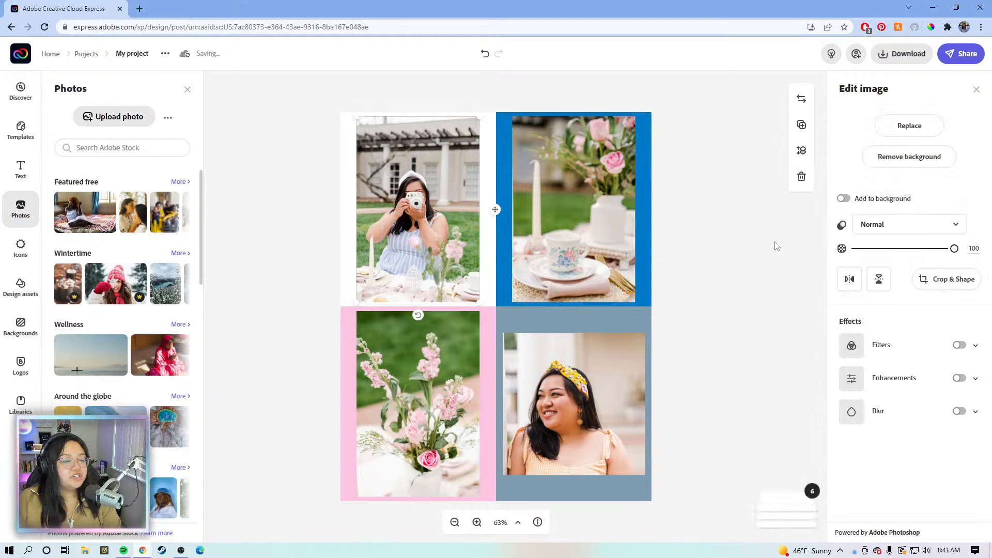
left_click(847, 200)
left_click(615, 240)
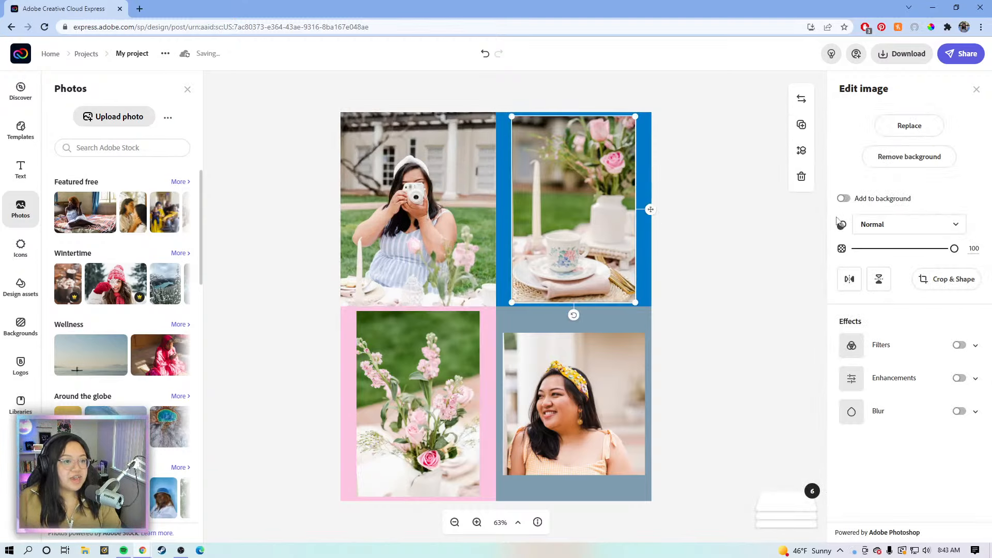
left_click(846, 201)
left_click(636, 398)
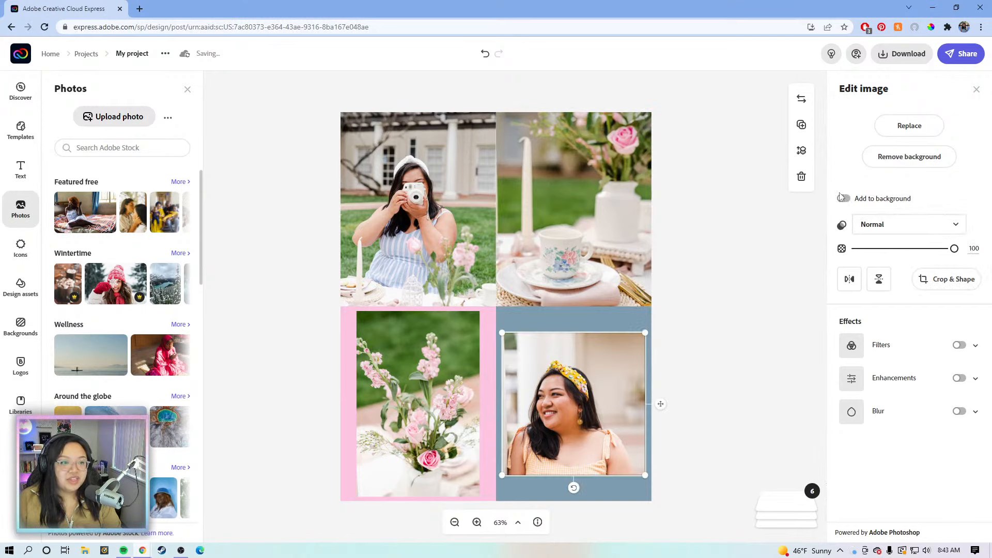
left_click(844, 200)
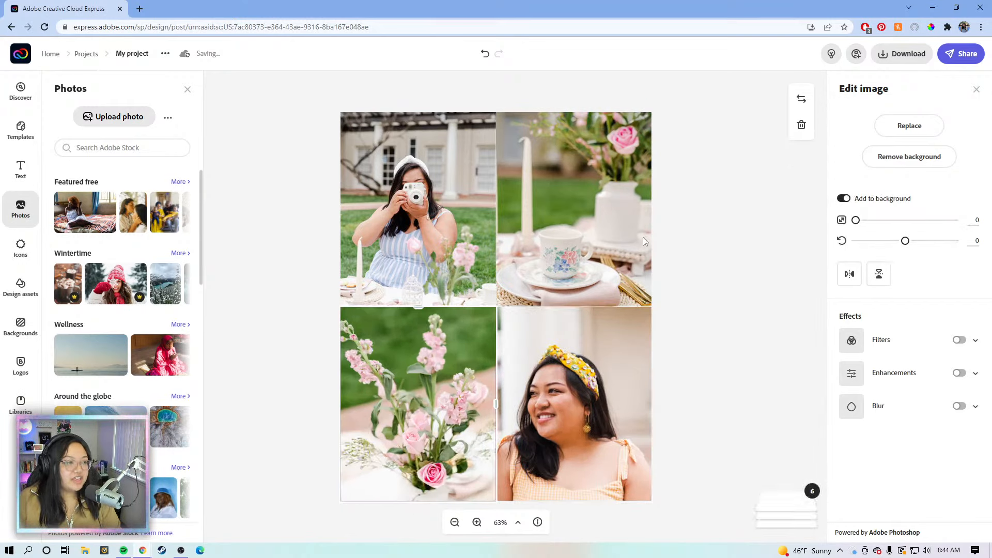
- Reposition the photos within their cells: teacup slightly up, woman with camera slightly down, and headband portrait slightly to the right
left_click_drag(604, 239, 604, 229)
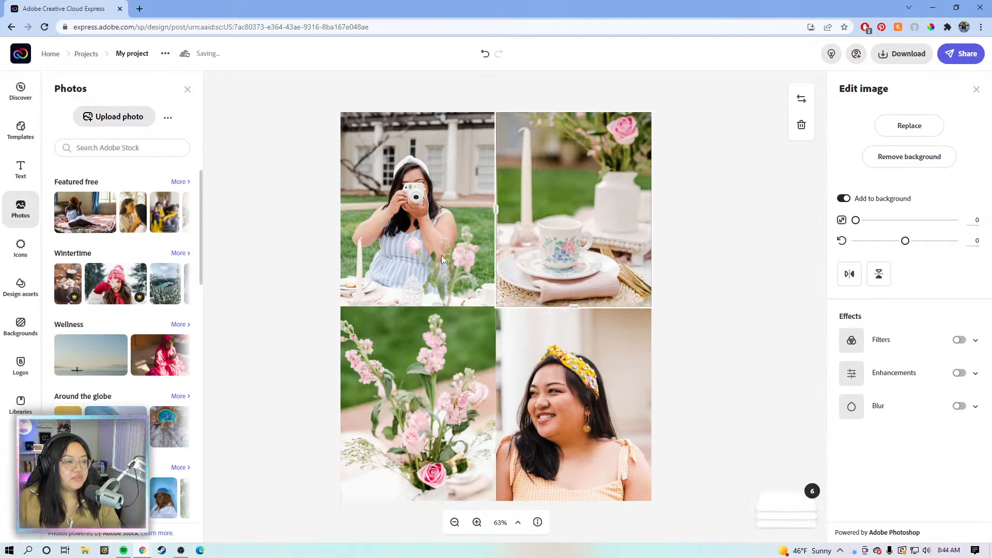
left_click_drag(434, 238, 434, 245)
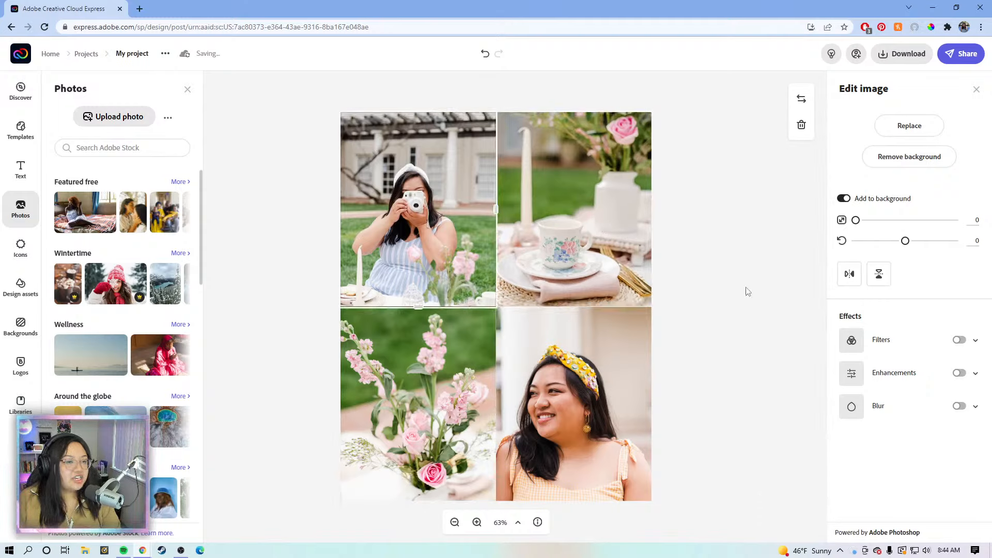
left_click_drag(545, 416, 551, 414)
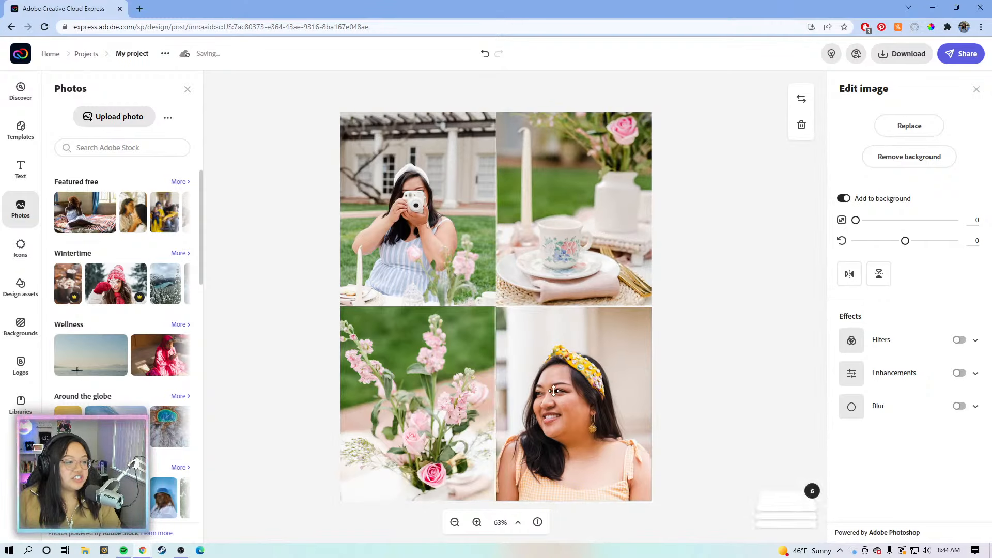
left_click_drag(420, 411, 417, 410)
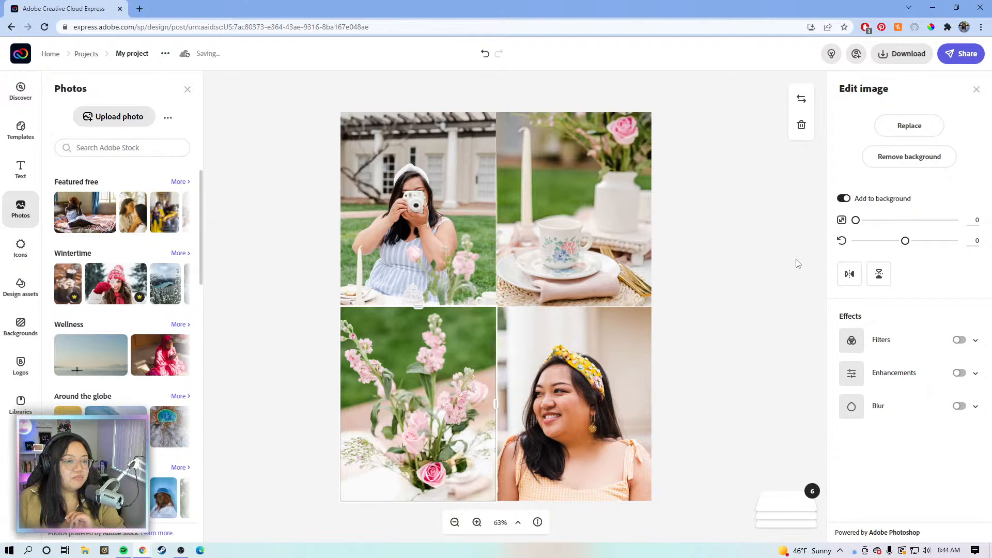
- Set the linked background border and cell spacing of the photo grid to 4
left_click(977, 90)
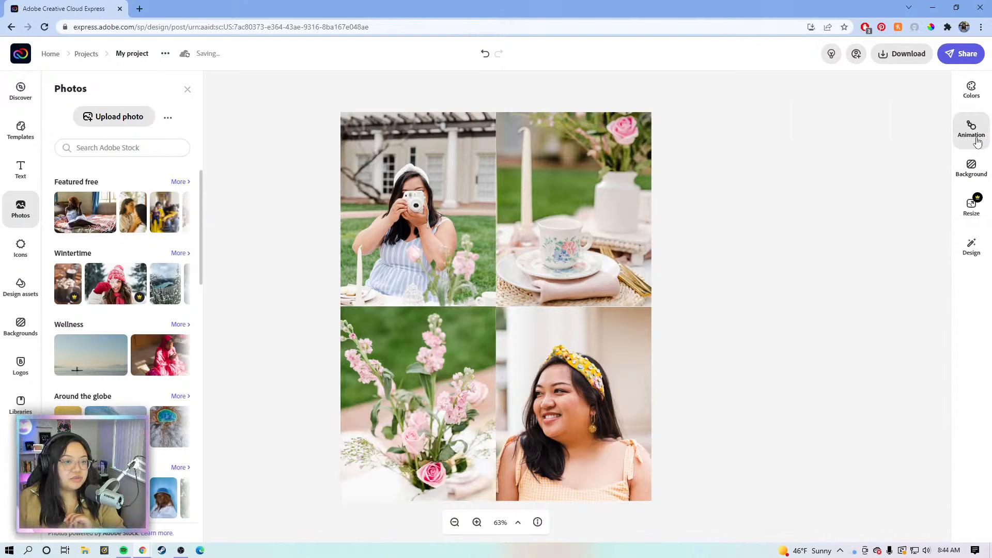
left_click(974, 170)
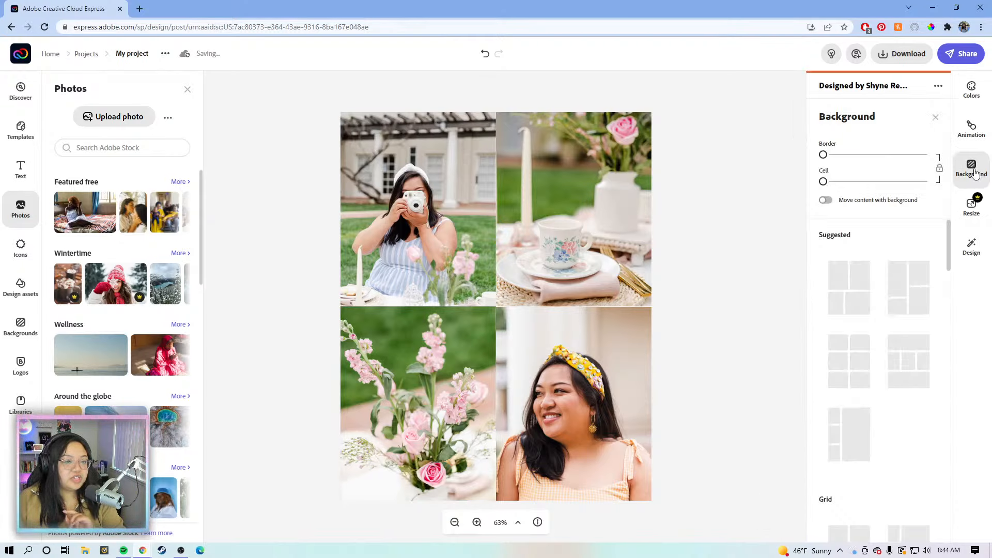
mouse_move(826, 154)
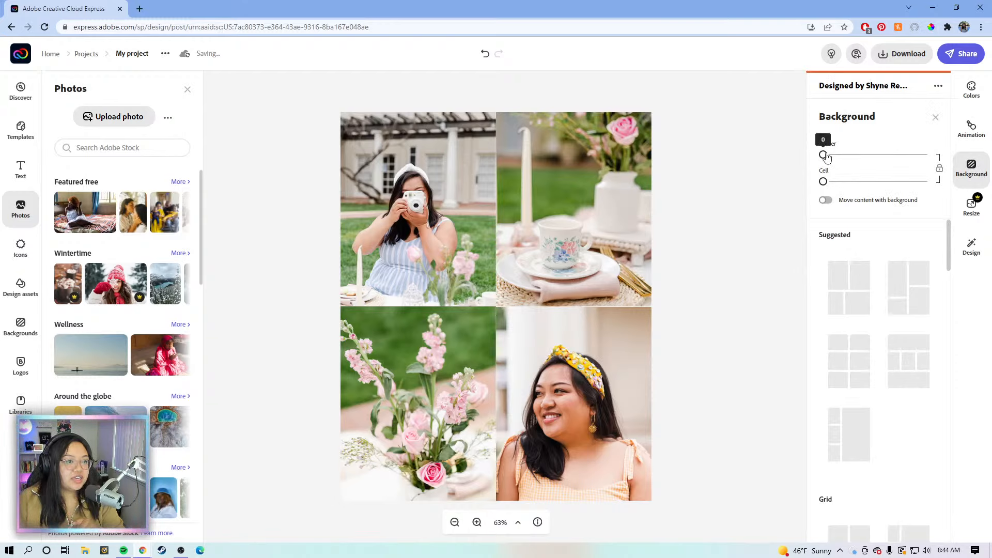
left_click_drag(828, 155, 826, 155)
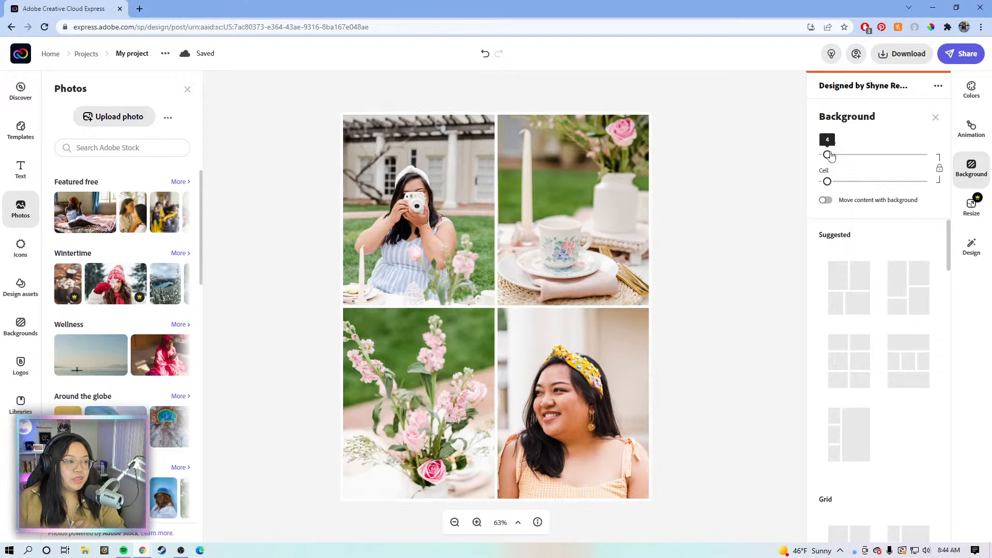
left_click(789, 194)
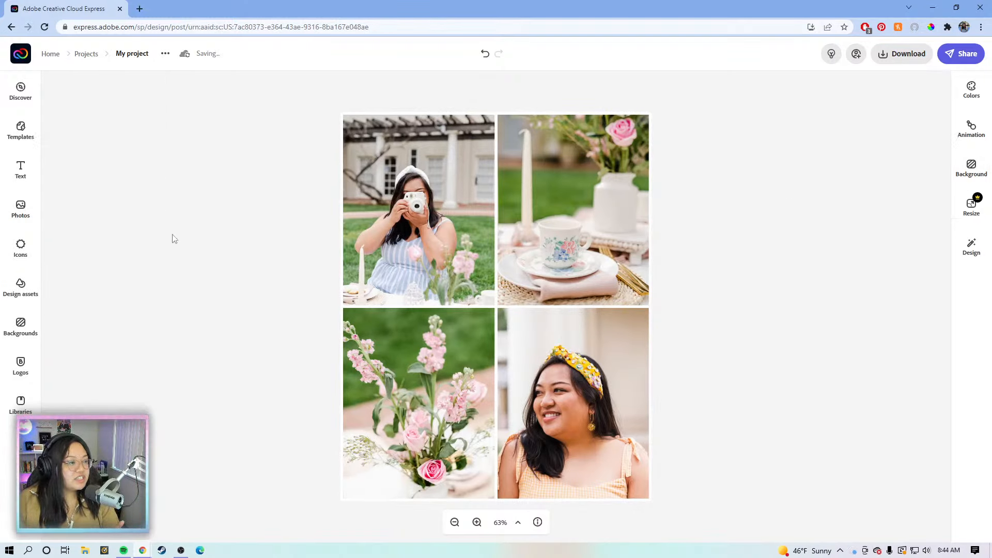
- Browse the "film" design assets and add a black portrait-format film frame to the collage
left_click(21, 291)
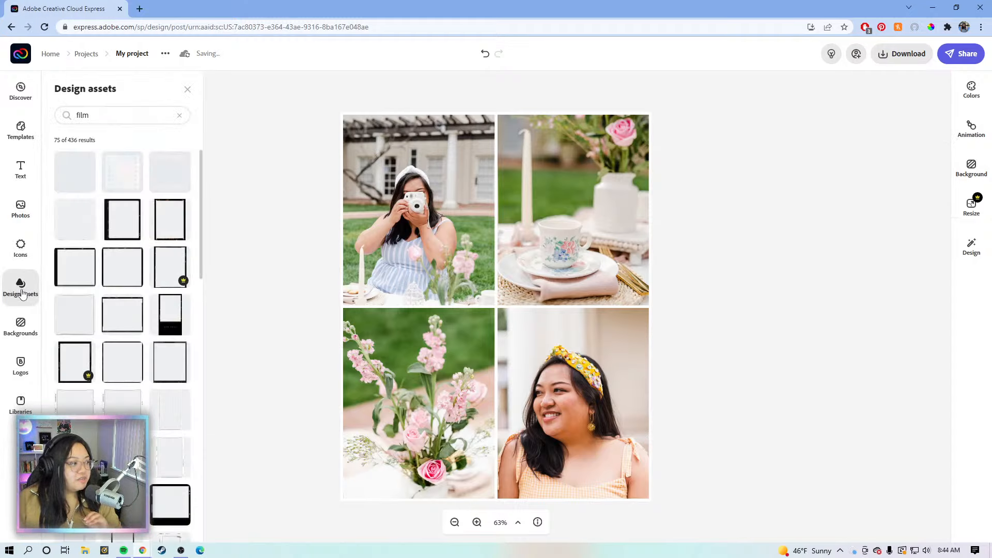
left_click(20, 286)
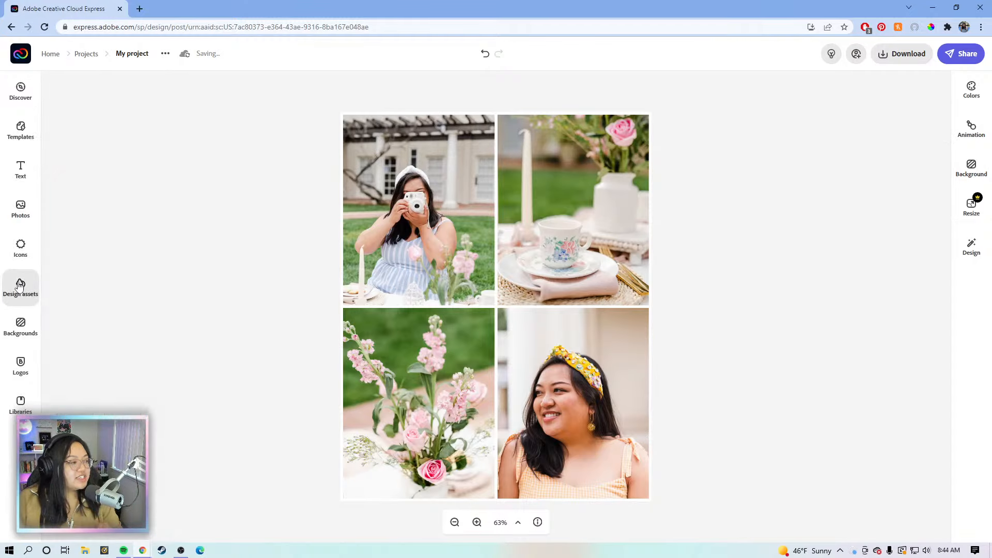
left_click(20, 286)
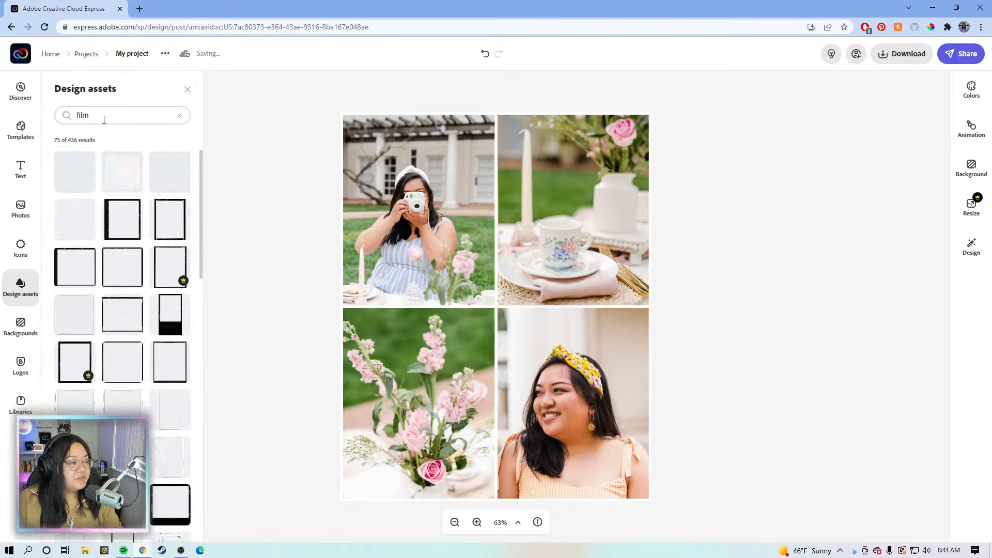
scroll(151, 264, "down", 4)
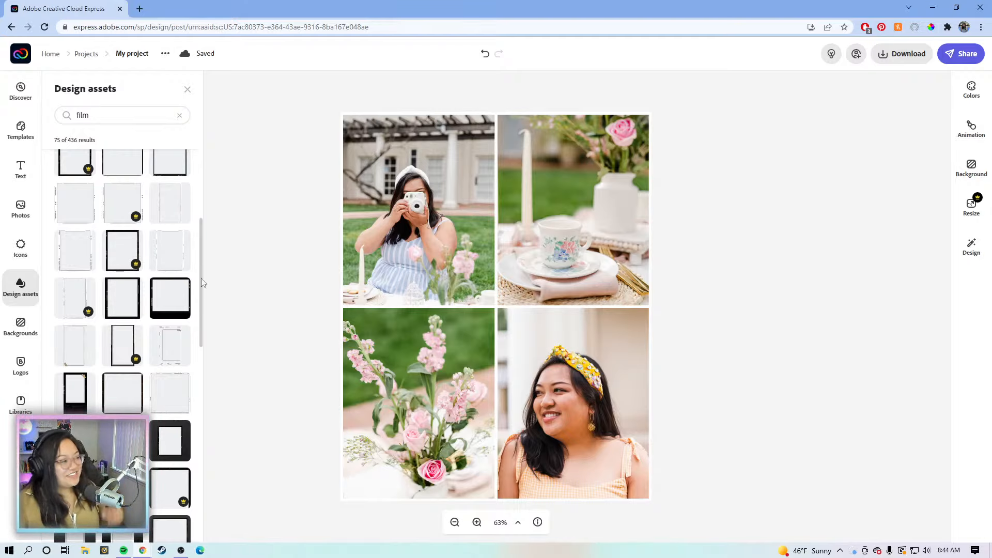
scroll(161, 294, "up", 1)
scroll(150, 290, "up", 2)
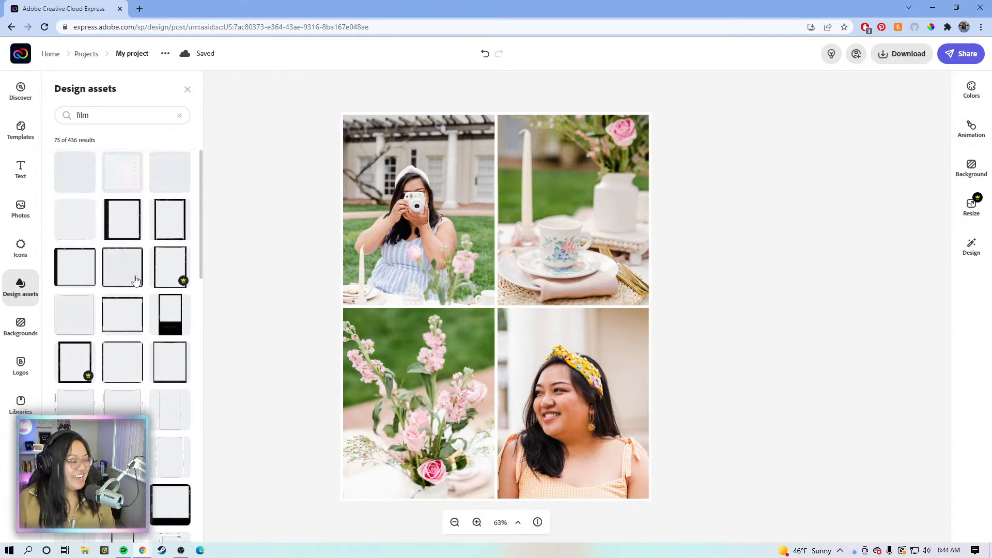
scroll(107, 231, "down", 1)
scroll(107, 232, "up", 1)
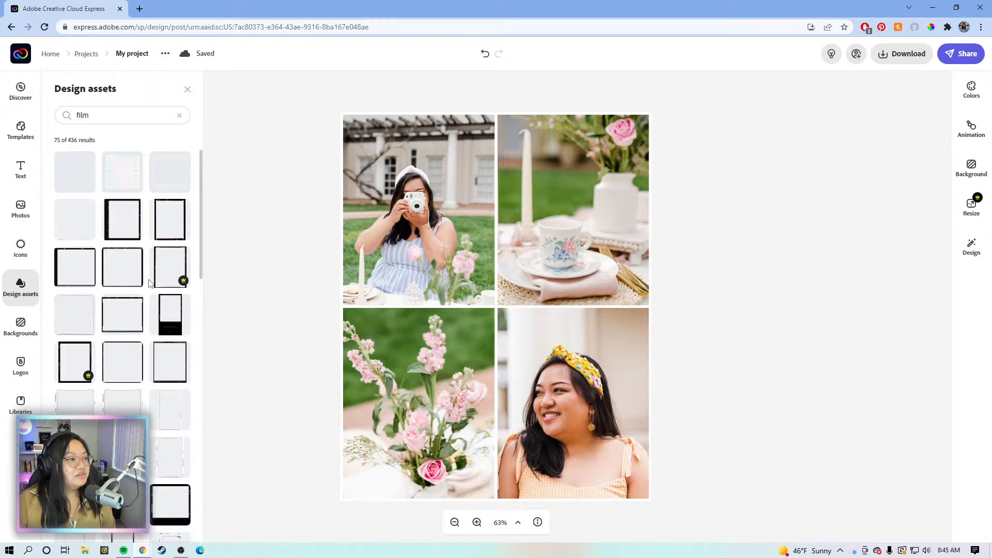
left_click(163, 279)
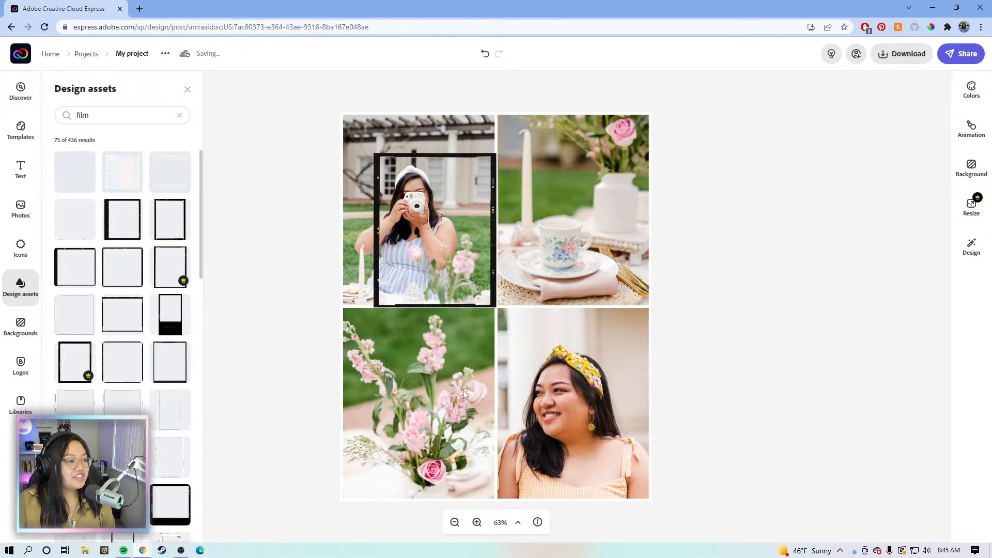
- Enlarge and align the film frame so it borders the photo of the woman holding the camera
left_click(406, 159)
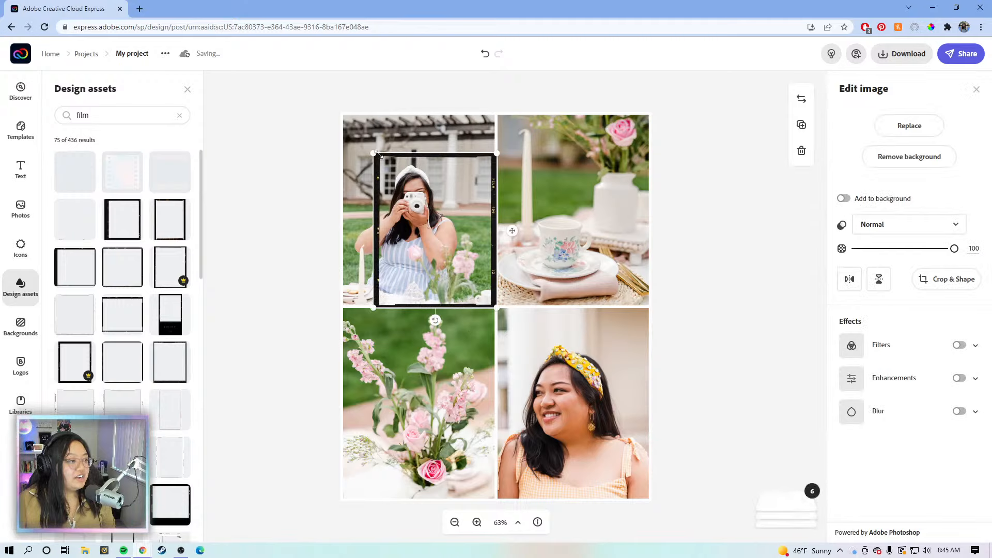
left_click_drag(375, 145, 342, 114)
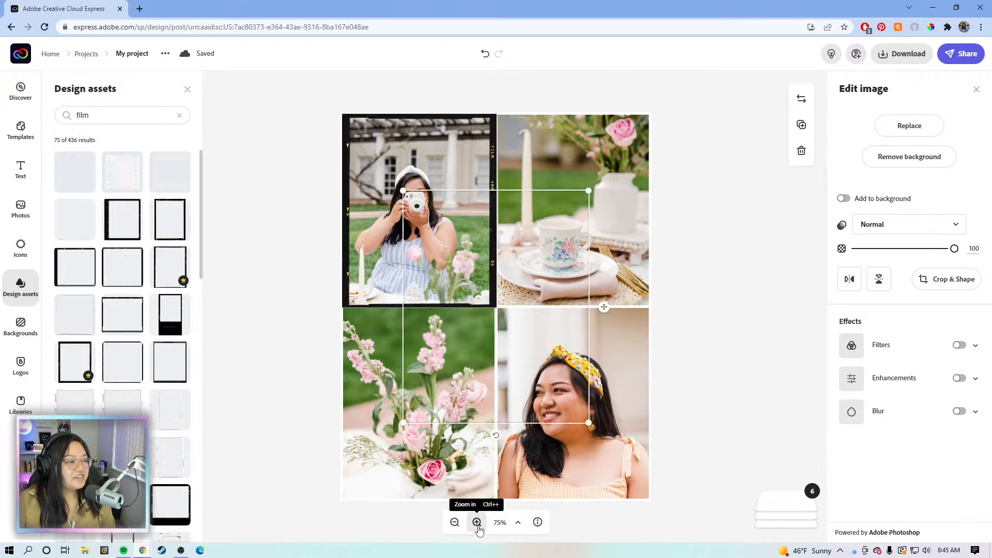
left_click(477, 523)
left_click(477, 523)
left_click(477, 522)
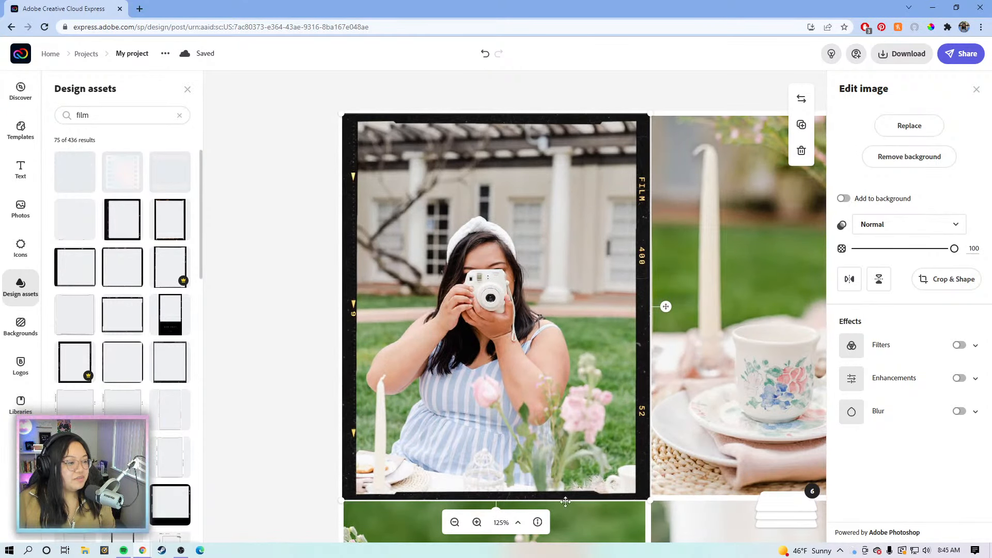
left_click_drag(650, 500, 633, 465)
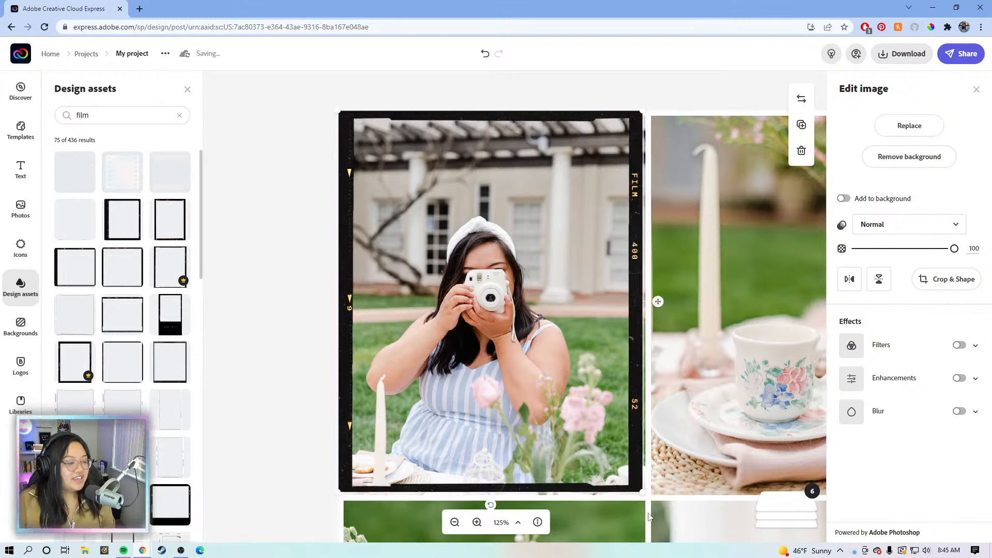
left_click_drag(644, 494, 647, 498)
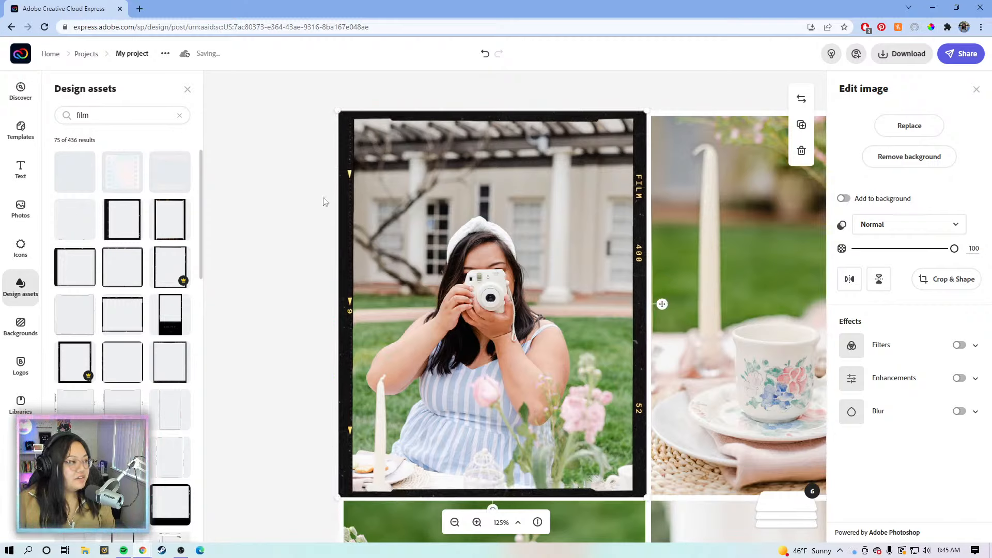
- Duplicate the film frame and place the copy over the teacup photo, flush beside the first frame
left_click(802, 124)
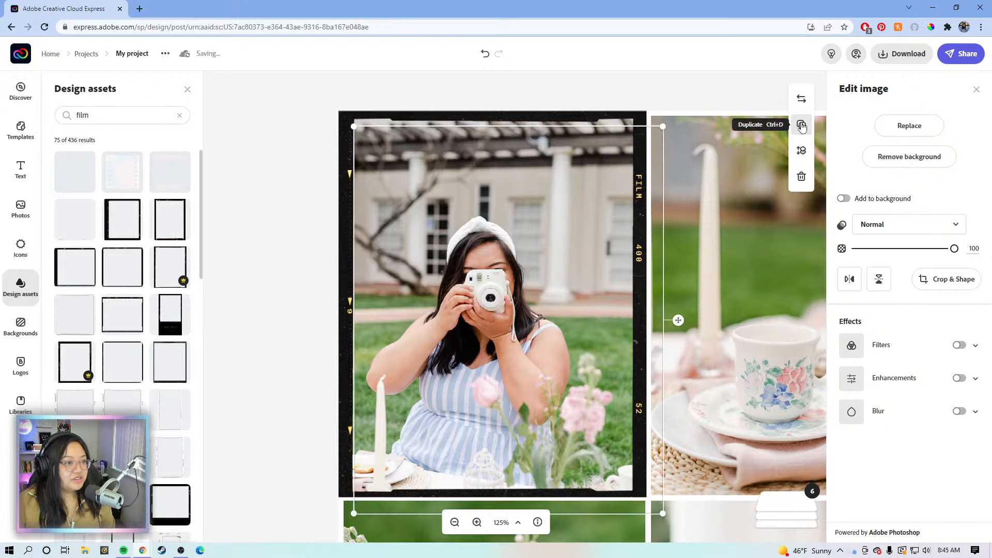
left_click_drag(652, 205, 941, 200)
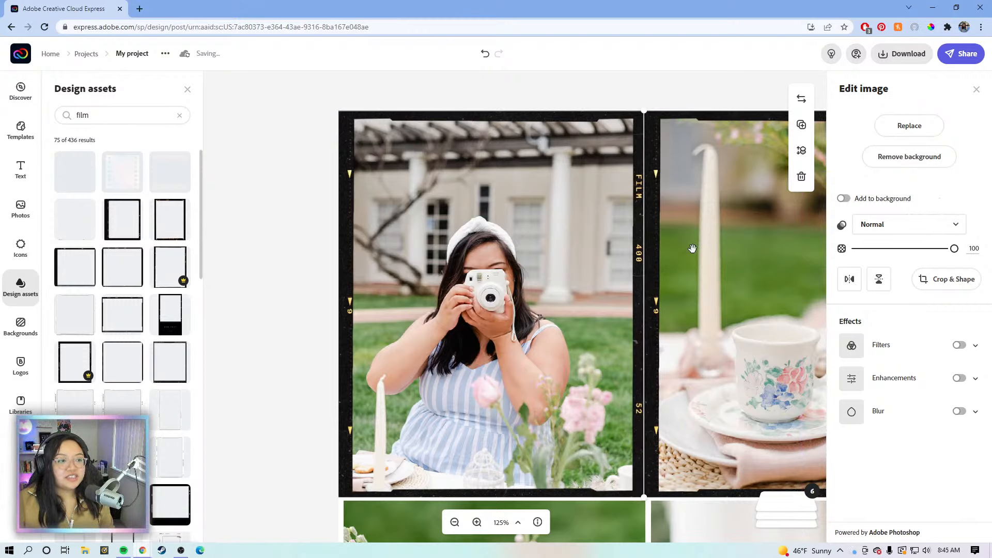
left_click_drag(725, 245, 591, 224)
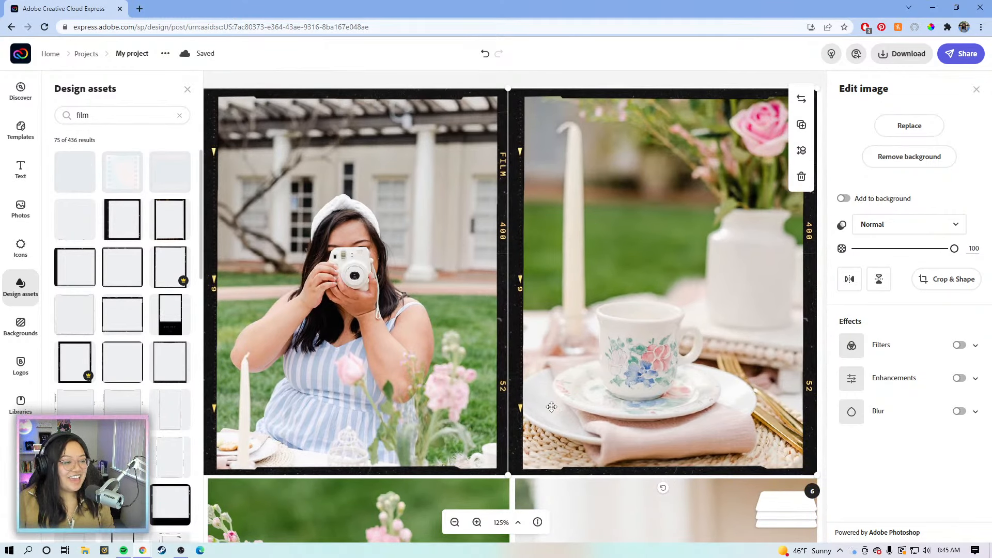
left_click(455, 522)
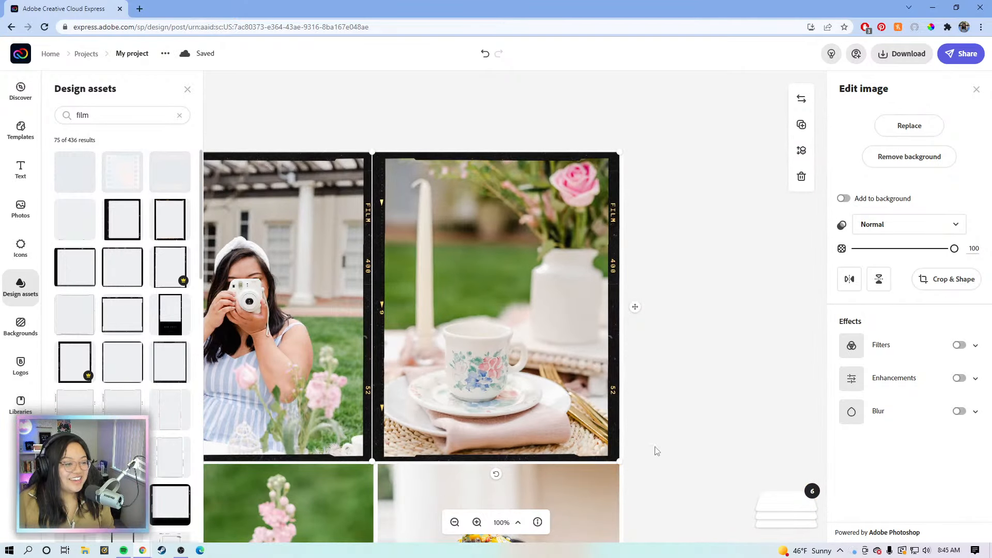
- Fine-tune the film frame's fit around the teacup photo and place a duplicate of it over the headband portrait
left_click_drag(618, 459, 618, 459)
left_click_drag(614, 393, 618, 392)
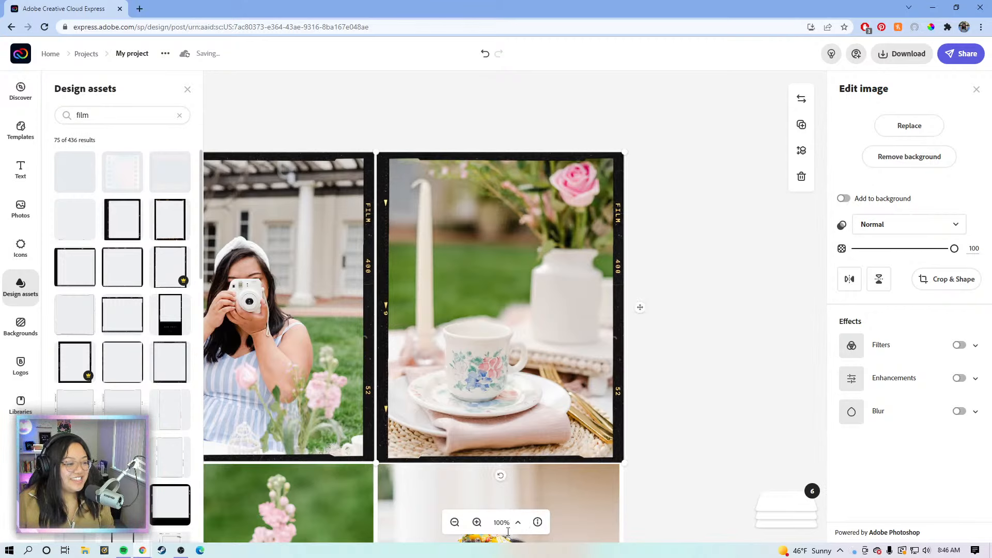
scroll(639, 493, "down", 5)
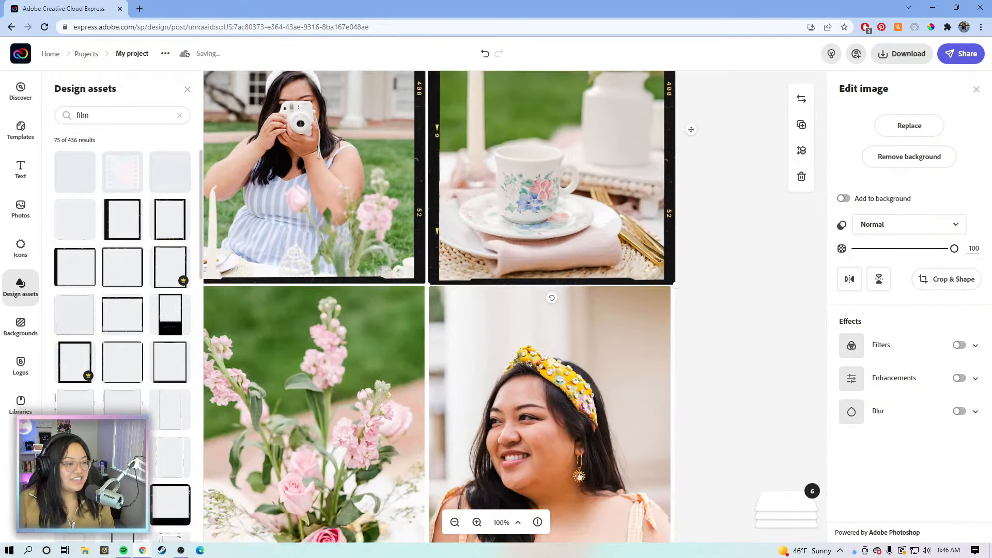
left_click(455, 522)
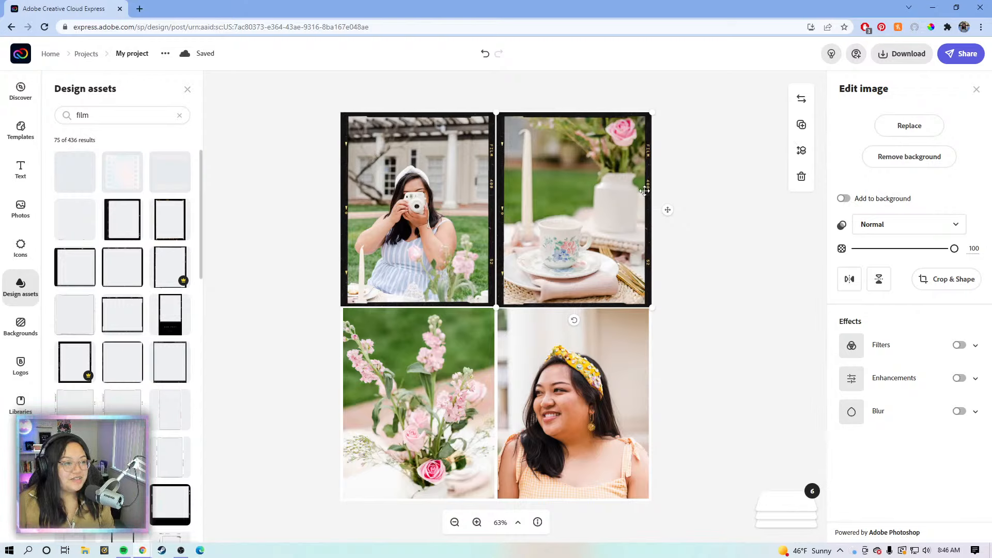
left_click(802, 124)
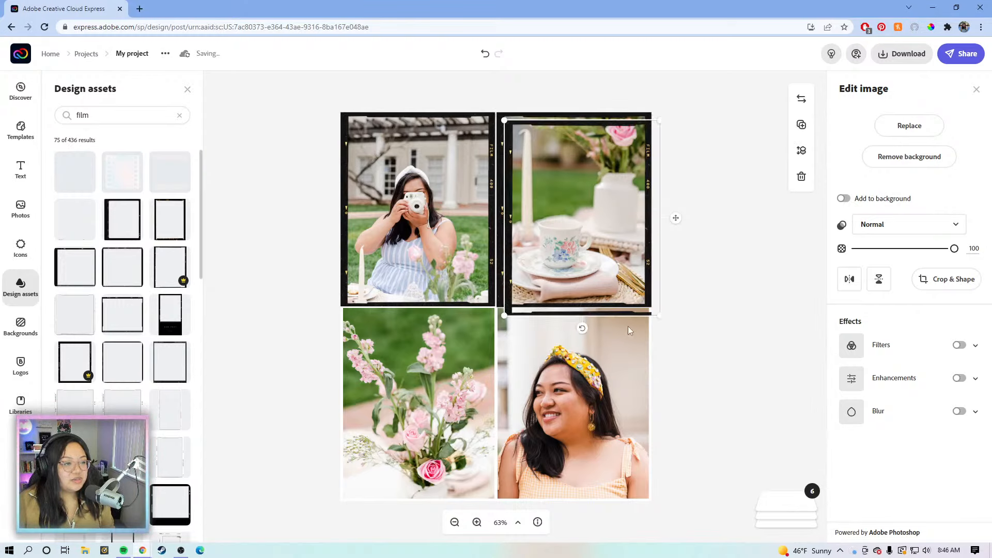
left_click_drag(593, 298, 578, 497)
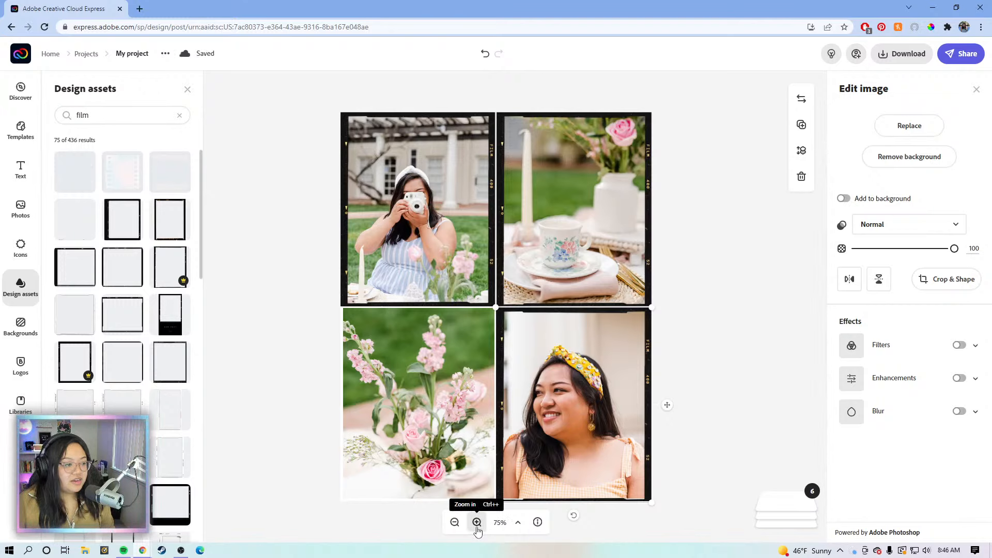
- Adjust the position and size of the headband portrait's film frame so it borders the photo and sits flush below the teacup frame
left_click(477, 522)
left_click(477, 523)
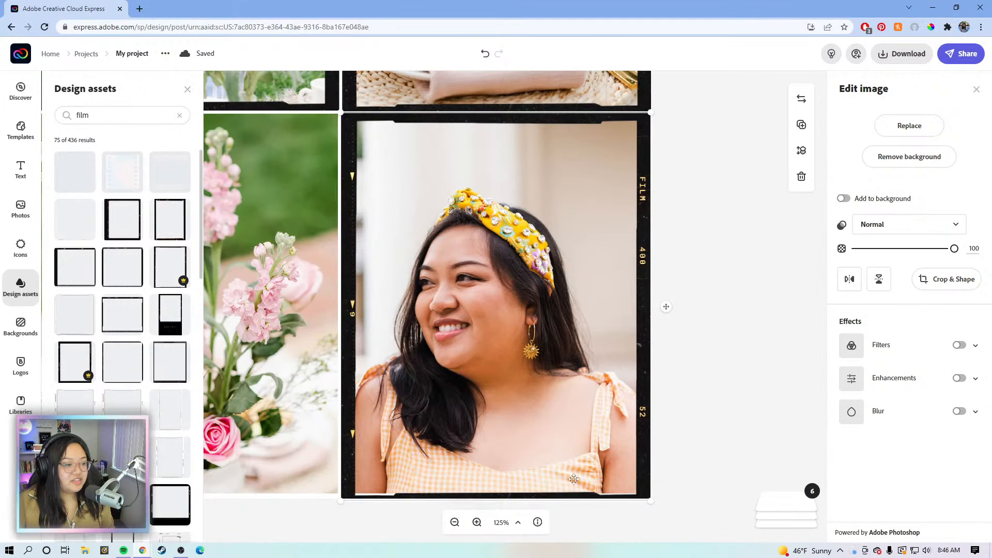
mouse_move(641, 466)
left_mouse_down()
mouse_move(636, 456)
mouse_move(637, 465)
left_mouse_up()
mouse_move(341, 112)
left_mouse_down()
mouse_move(350, 123)
mouse_move(341, 113)
left_mouse_up()
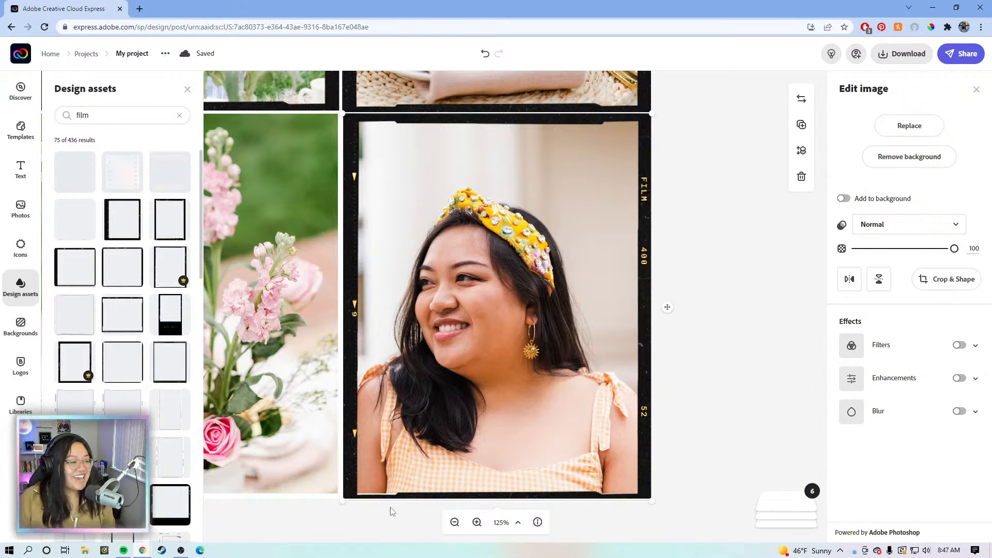
- Duplicate the film frame, place the copy over the pink flowers photo and resize it to border that cell
left_click_drag(290, 438, 542, 416)
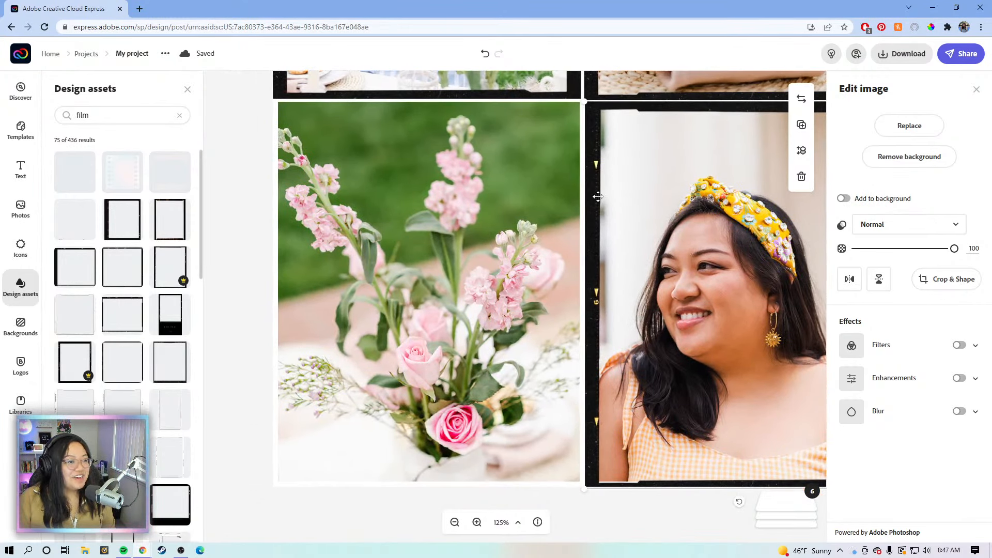
left_click(802, 125)
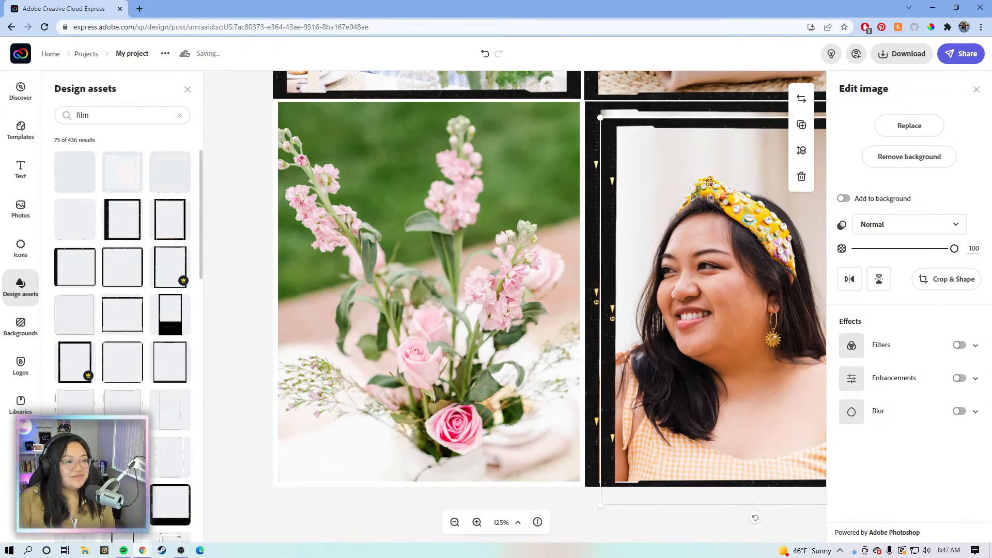
left_click_drag(594, 196, 280, 161)
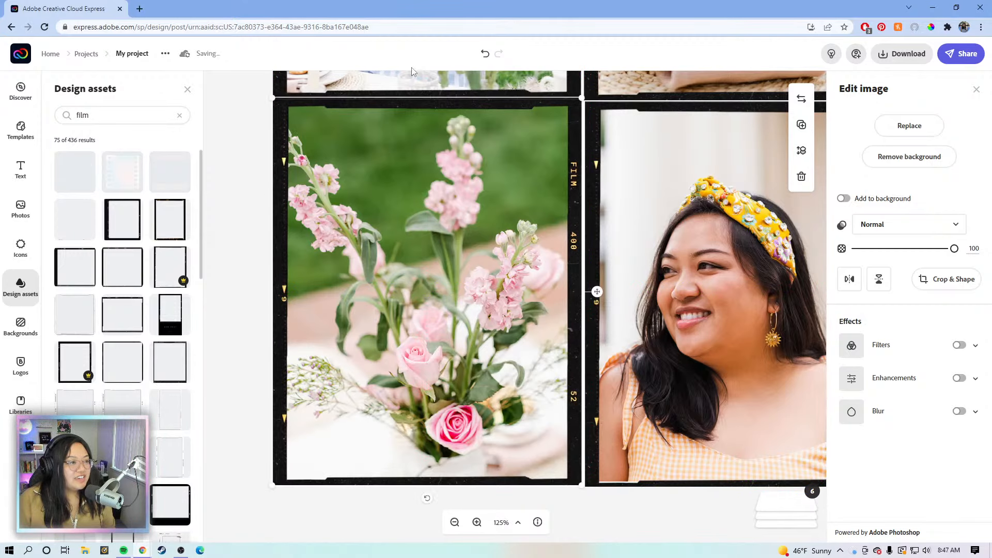
left_click_drag(582, 96, 577, 103)
- Resize and nudge the two lower film frames to even out the gaps and align them with the frames above
left_click(623, 175)
left_click_drag(583, 106, 579, 103)
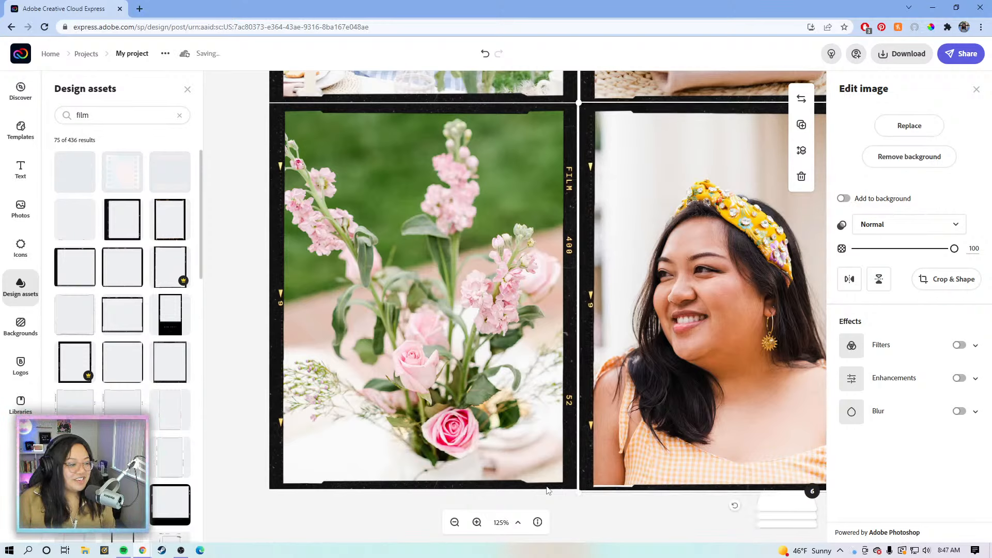
left_click(593, 300)
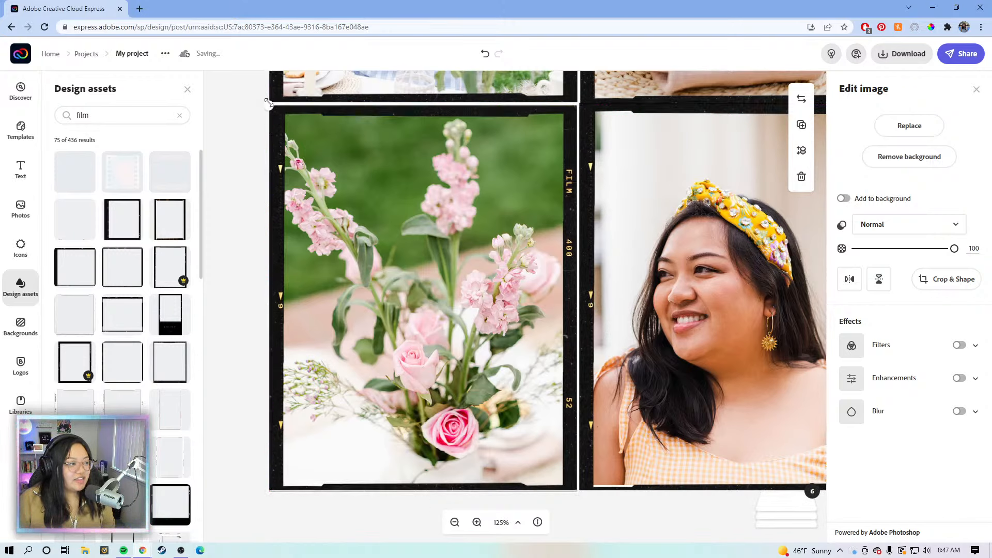
left_click_drag(268, 102, 266, 100)
left_click(607, 179)
left_click_drag(609, 181, 608, 187)
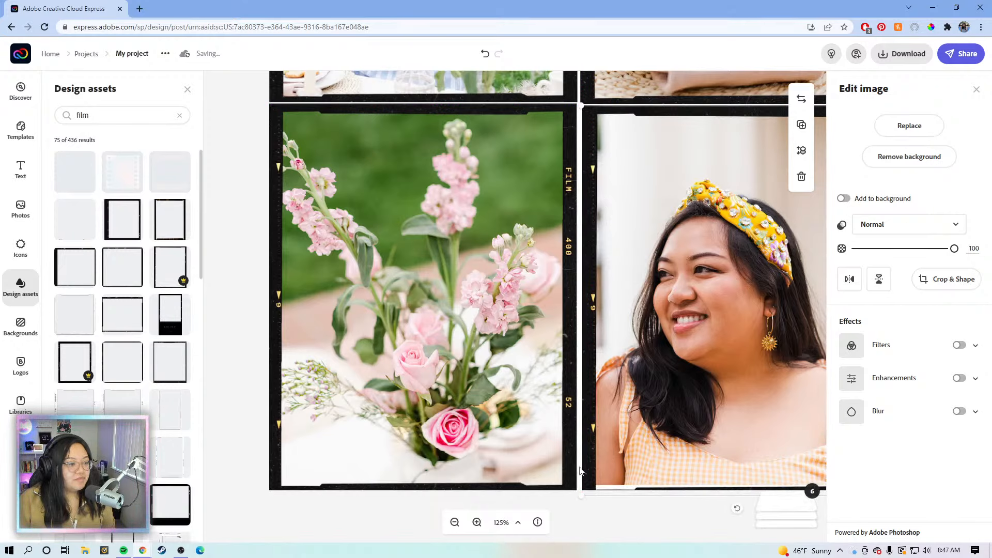
left_click_drag(582, 499, 582, 490)
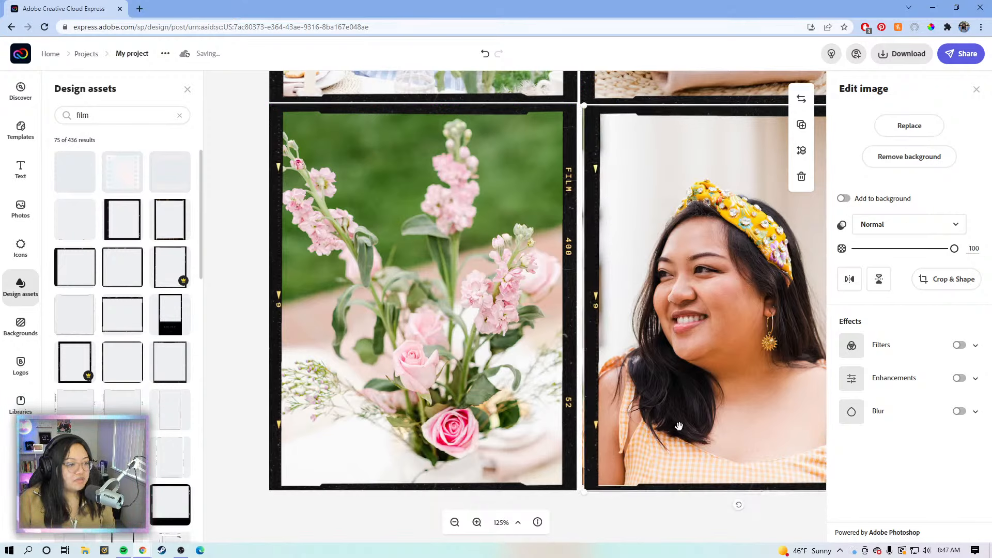
left_click_drag(679, 426, 505, 435)
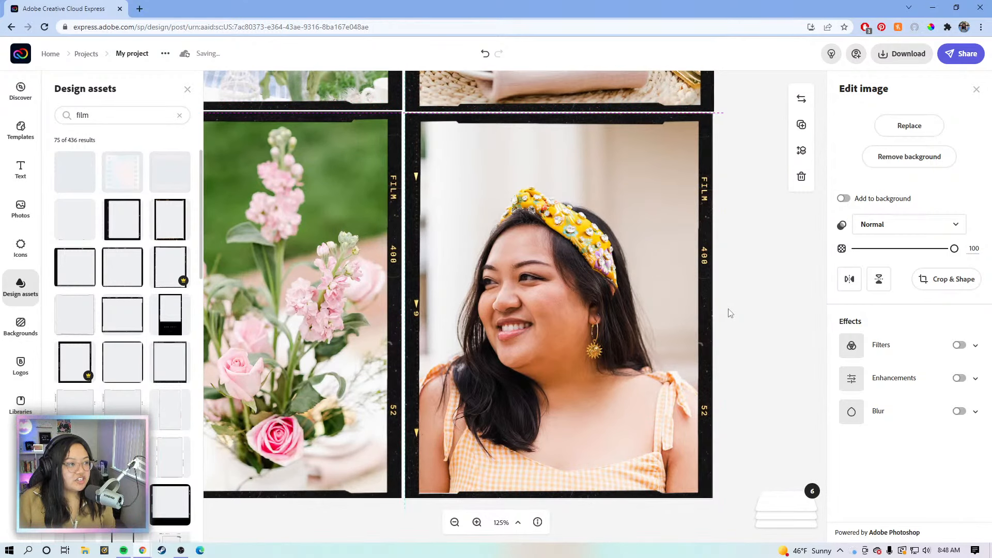
left_click_drag(729, 310, 730, 310)
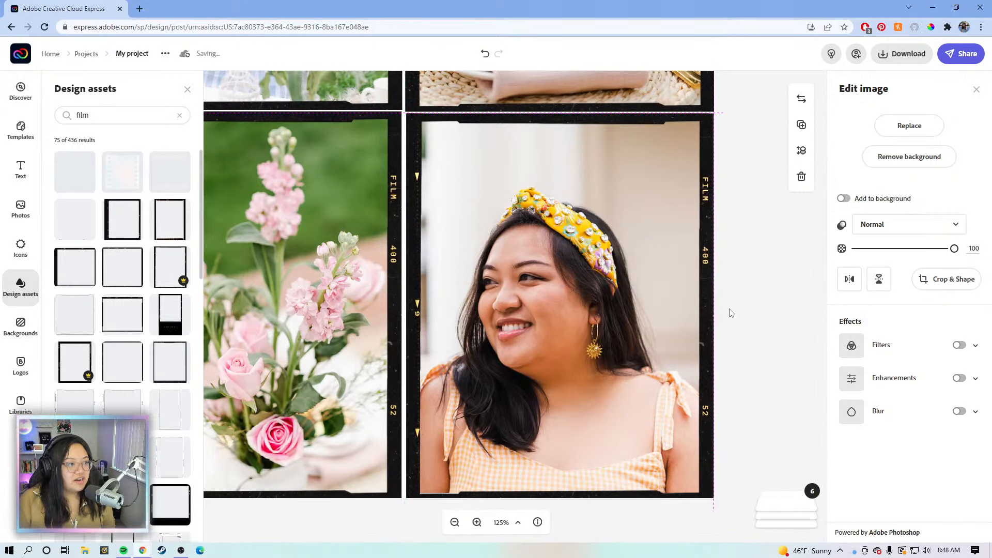
- Nudge the teacup photo's film frame so its outer edge lines up with the portrait frame below
scroll(750, 260, "up", 1)
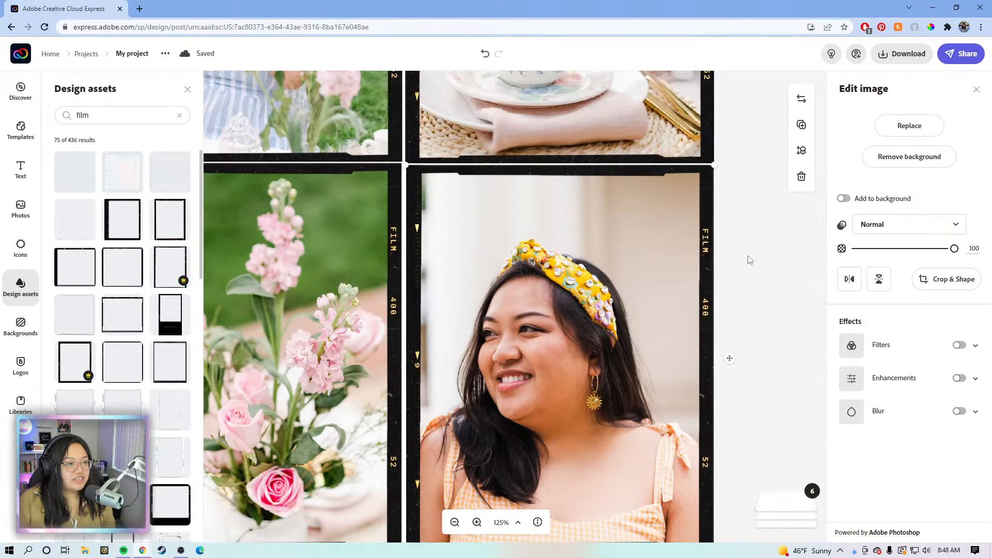
scroll(750, 260, "up", 6)
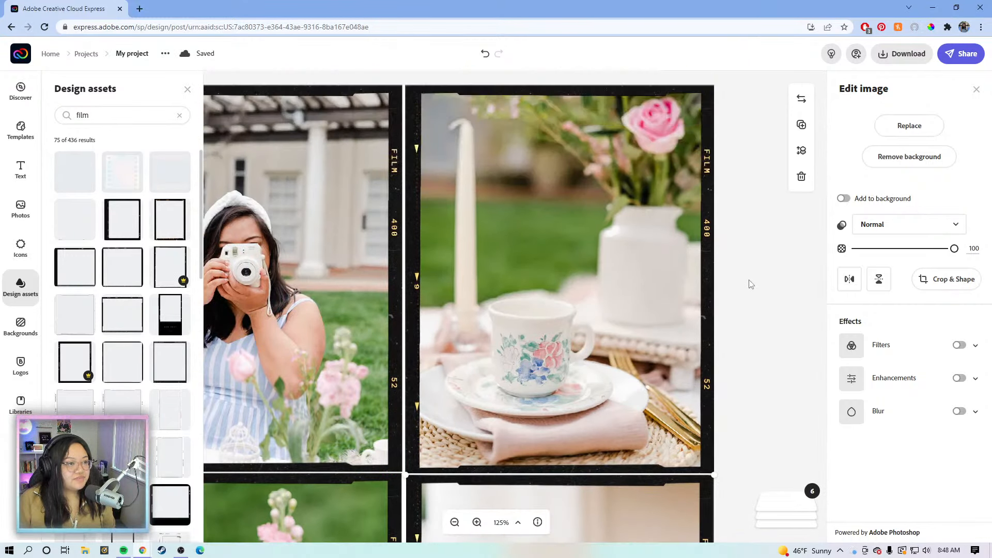
scroll(751, 284, "up", 1)
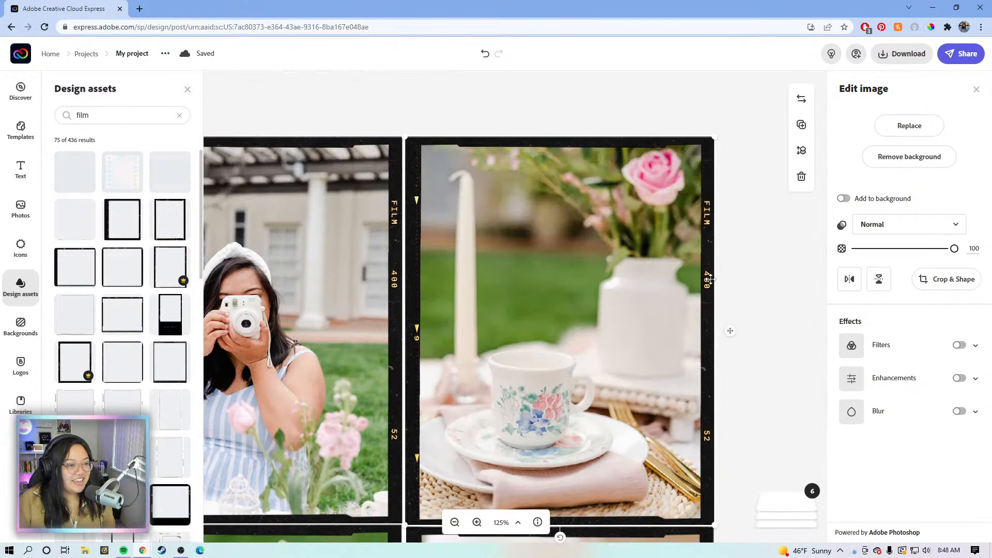
left_click_drag(709, 281, 710, 281)
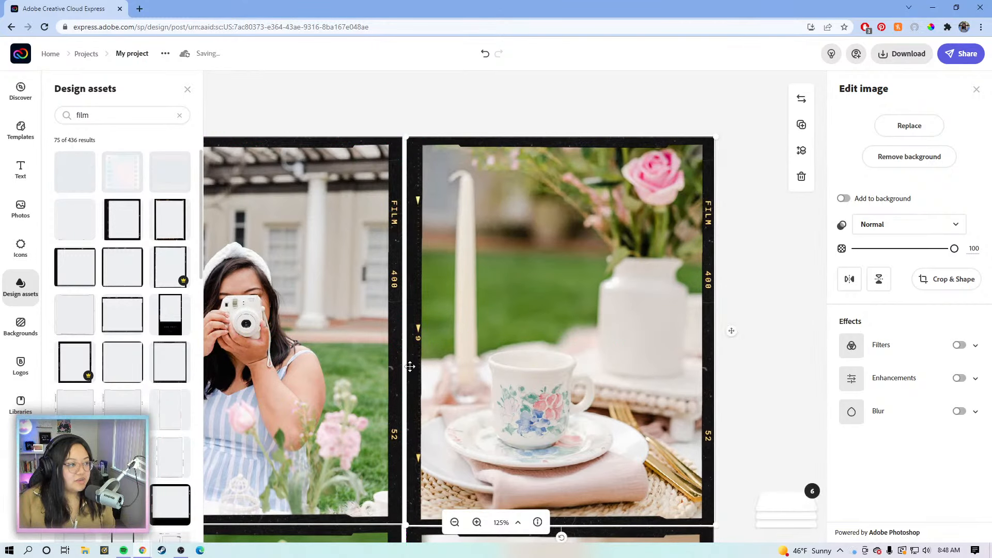
- Check the overall alignment of the four film frames across the whole collage
left_click(423, 111)
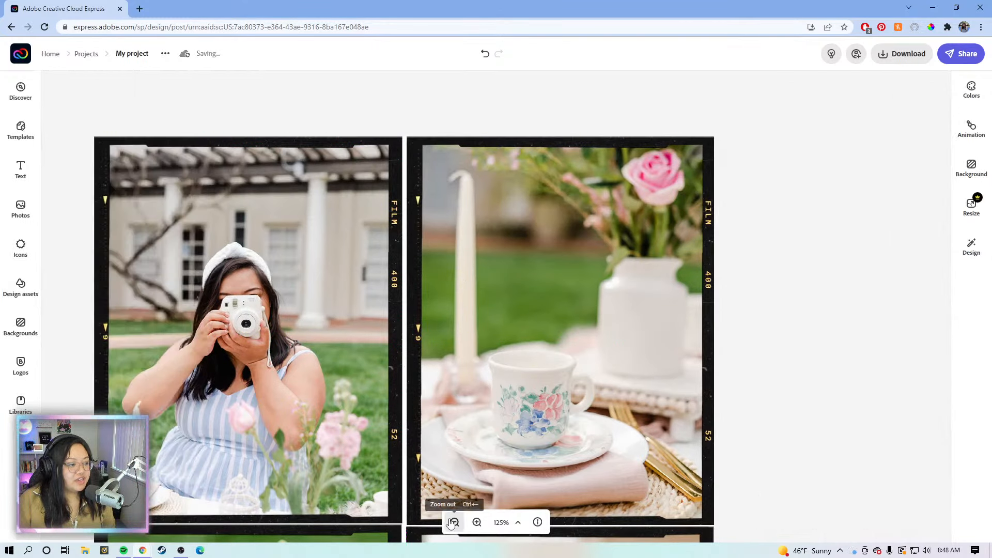
left_click(412, 519)
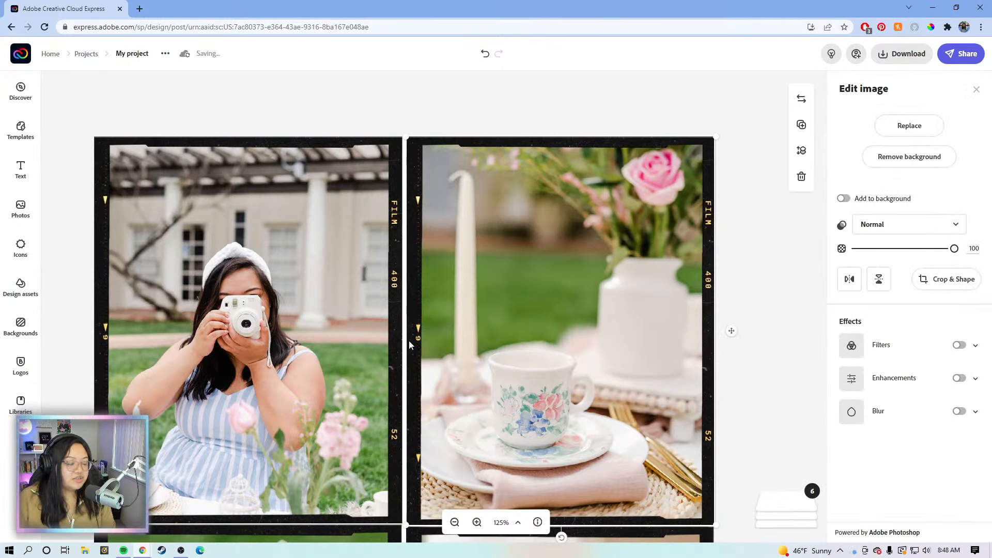
left_click(455, 522)
left_click(455, 523)
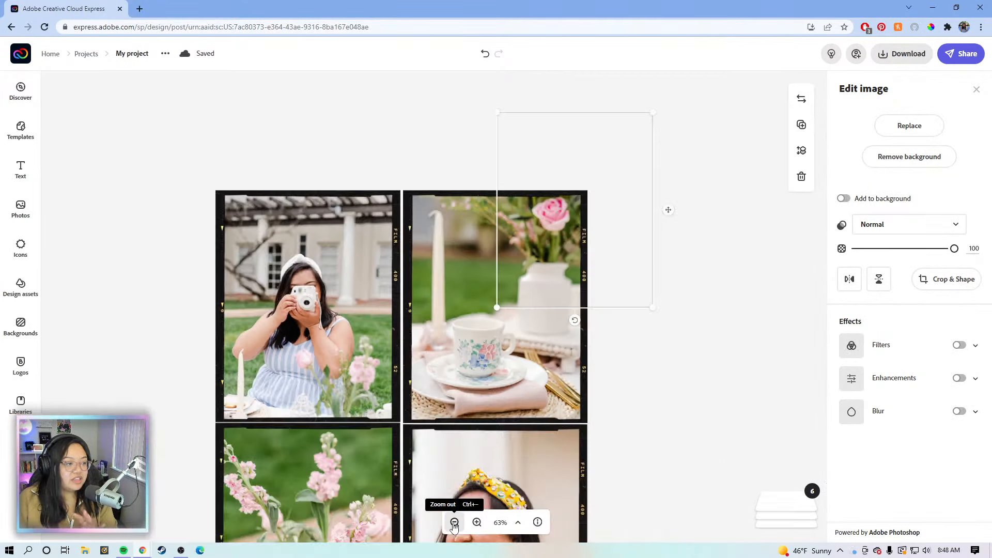
left_click(454, 523)
left_click(454, 523)
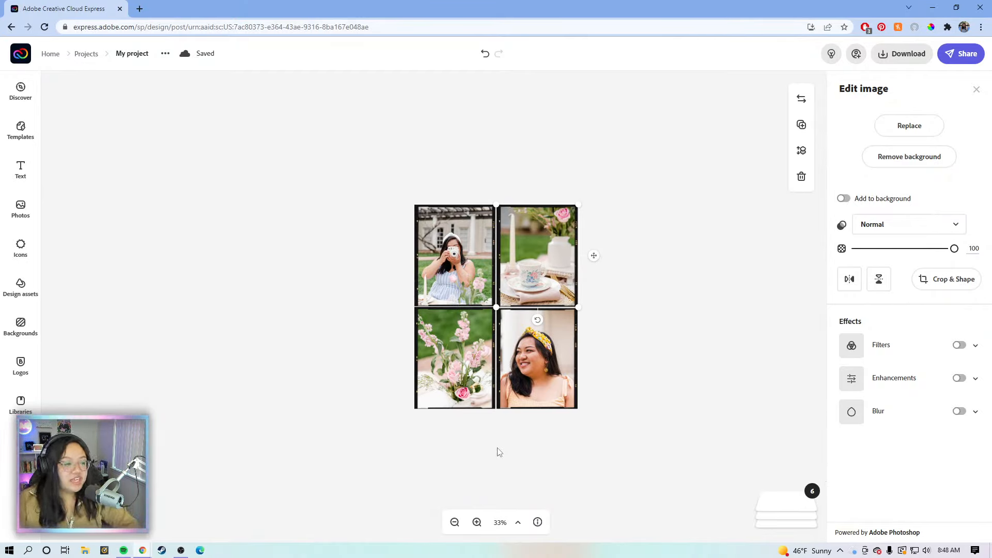
left_click(476, 522)
left_click(764, 386)
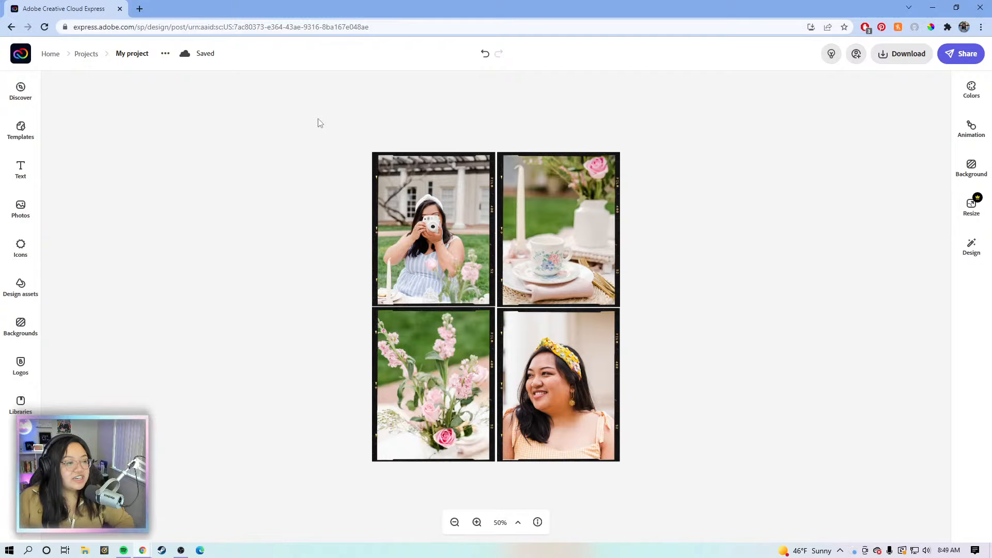
- Select all the film frames together and delete them from the collage
left_click_drag(319, 122, 738, 505)
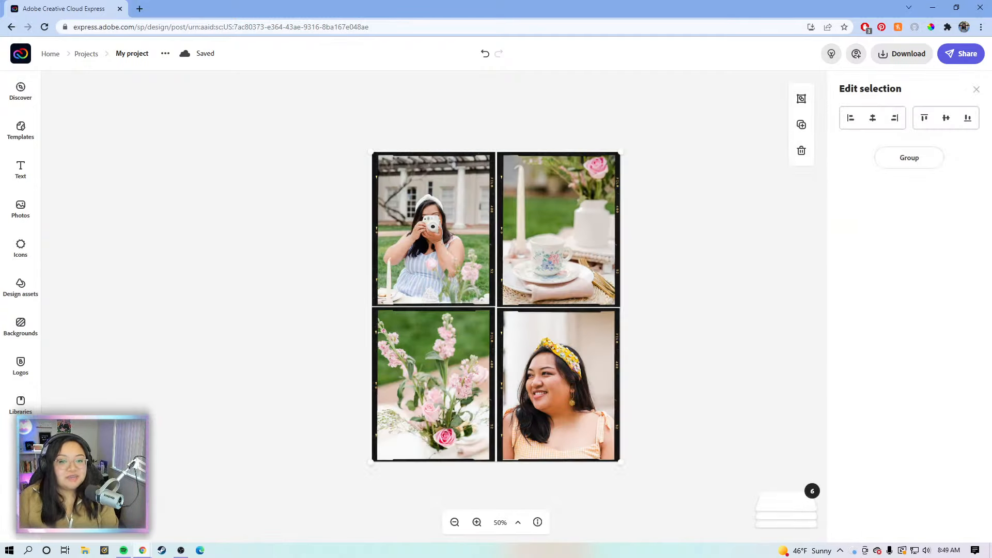
left_click(706, 331)
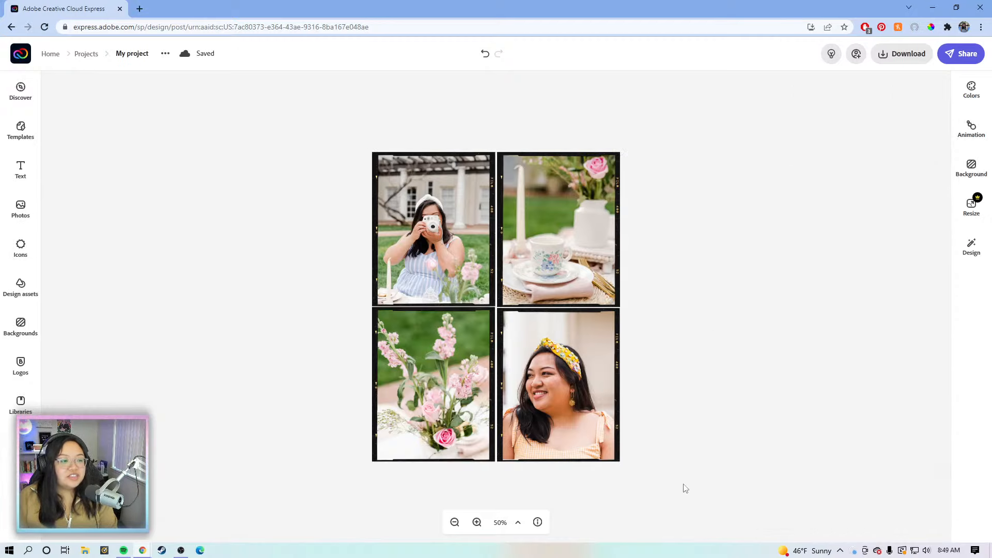
left_click_drag(693, 510, 312, 126)
left_click(315, 131)
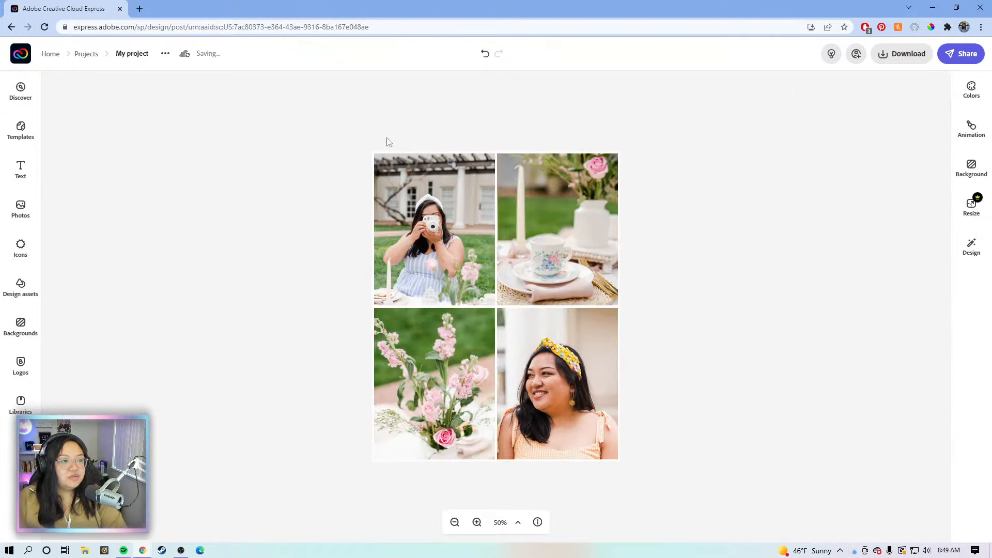
- Clear the collage by deleting the other photo cells and the content of the remaining pink flowers cell
left_click(399, 168)
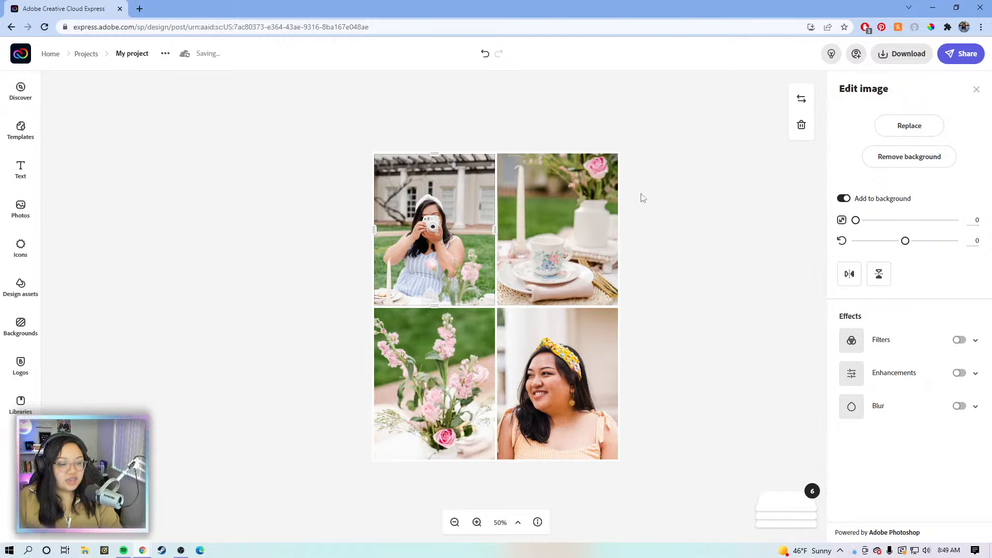
key("Delete")
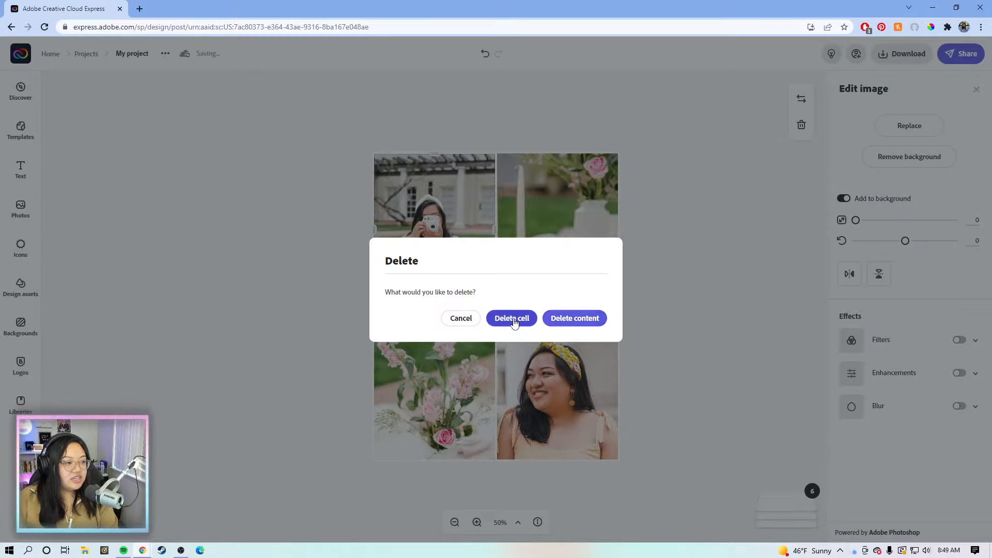
left_click(495, 321)
key("Delete")
left_click(500, 318)
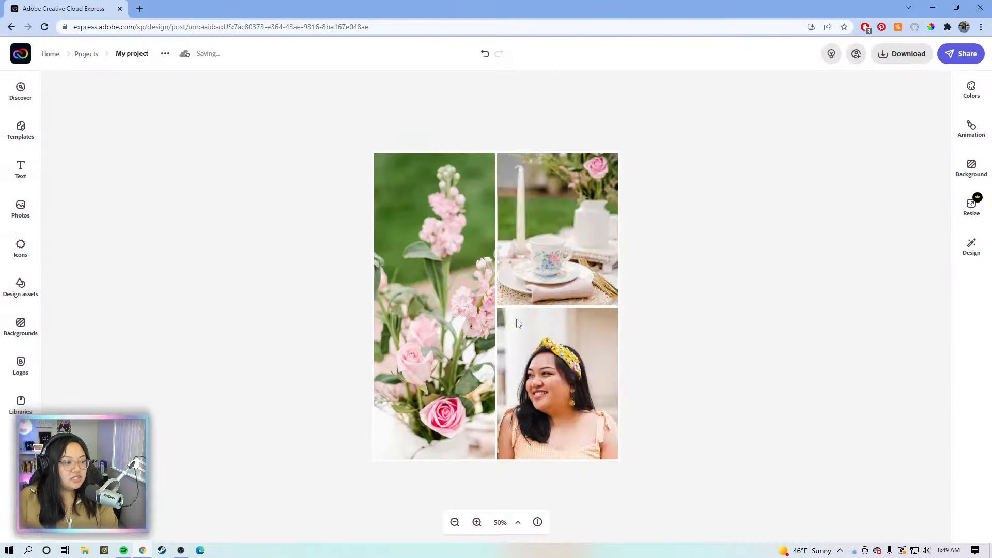
left_click(526, 329)
key("Delete")
left_click(511, 318)
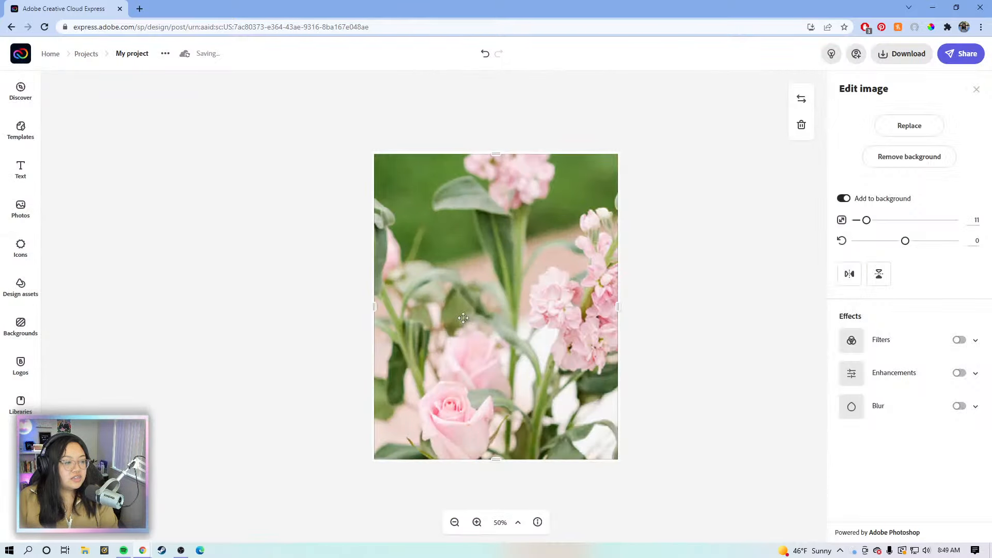
key("Delete")
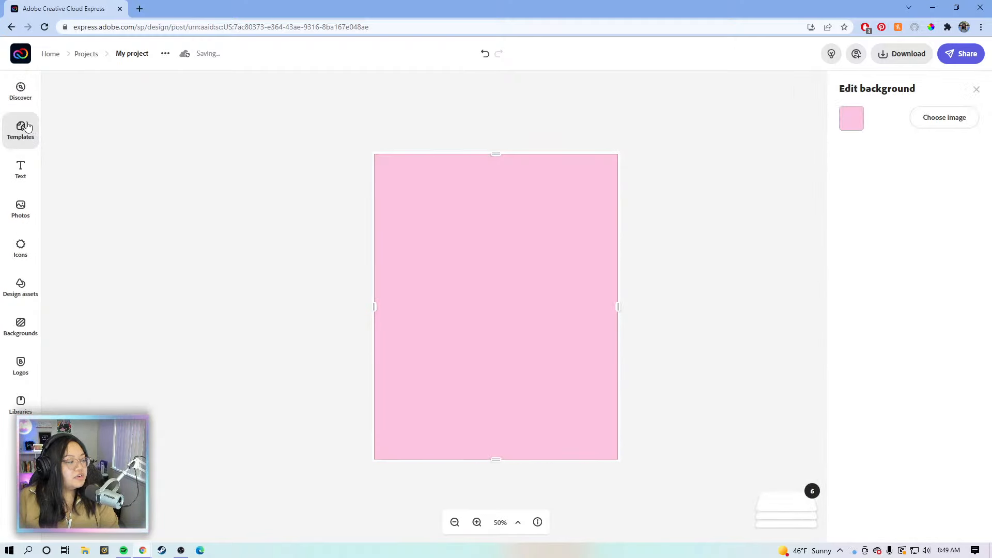
- Search the Instagram post templates for "collage"
left_click(40, 135)
left_click(208, 126)
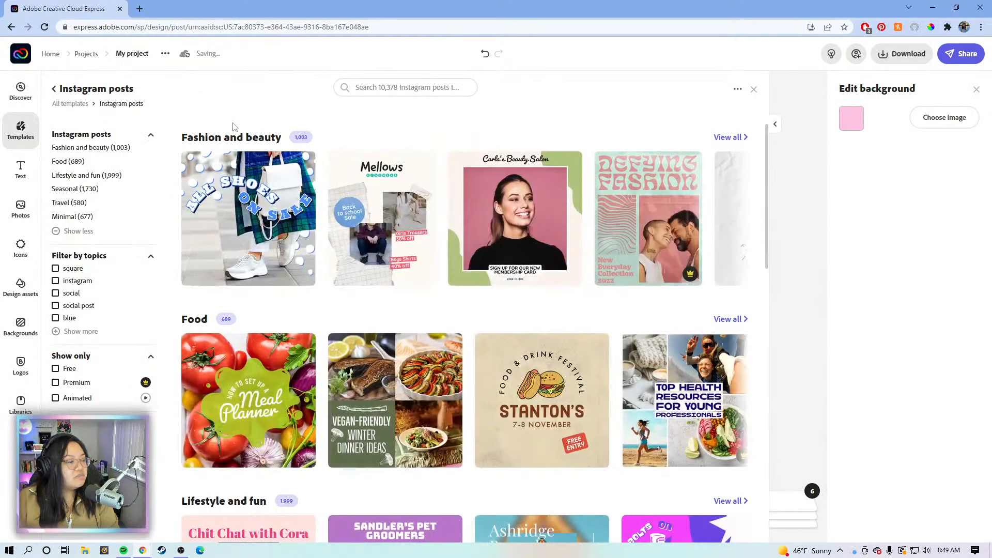
left_click(382, 85)
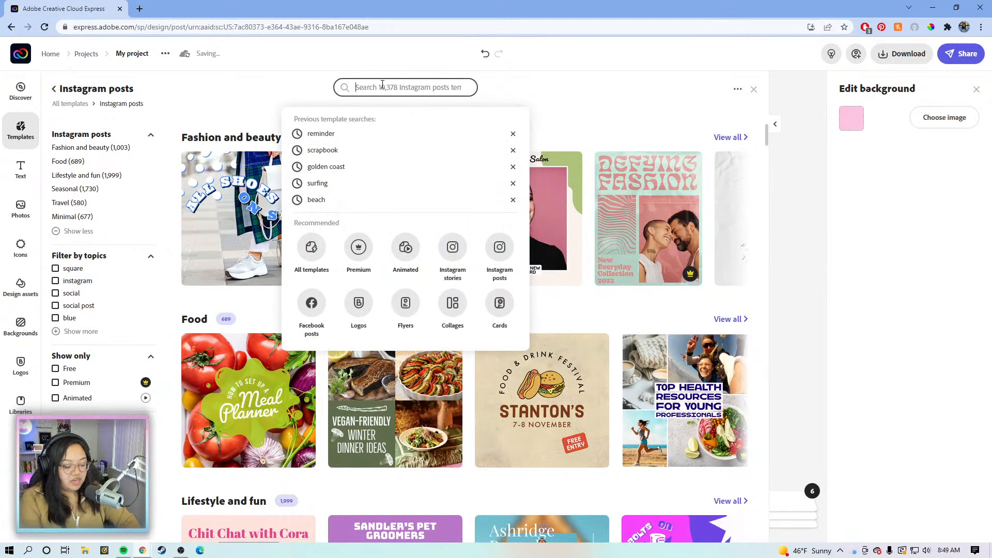
type("collage")
key("Return")
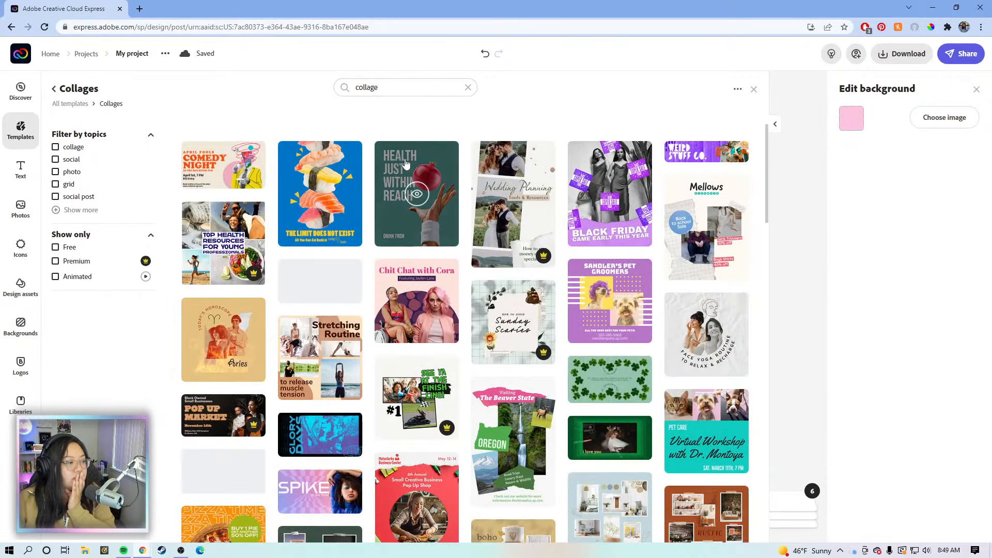
- Find the two-photo "PNW Adventure Awaits" template among the collage templates and create a new design from it
scroll(452, 278, "down", 2)
scroll(452, 277, "down", 7)
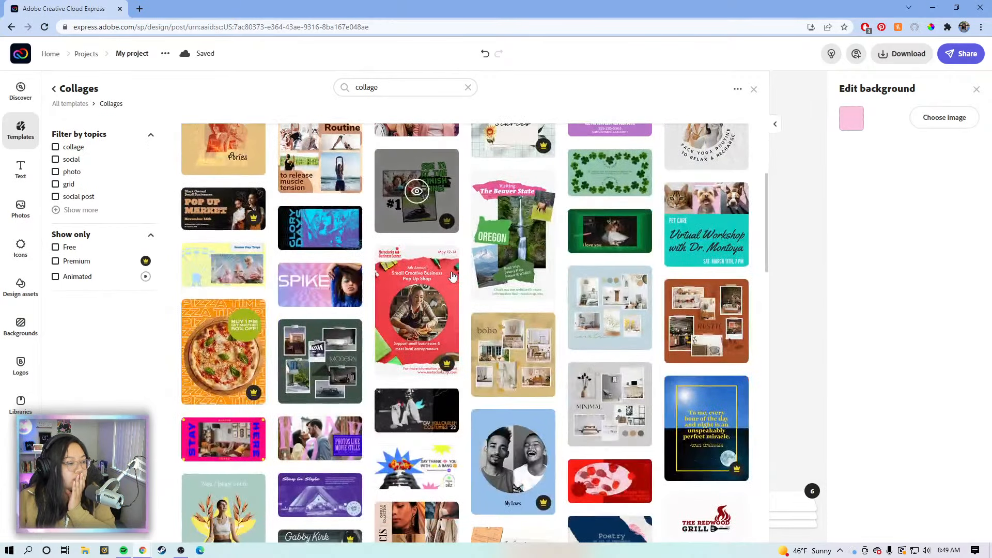
scroll(453, 277, "down", 7)
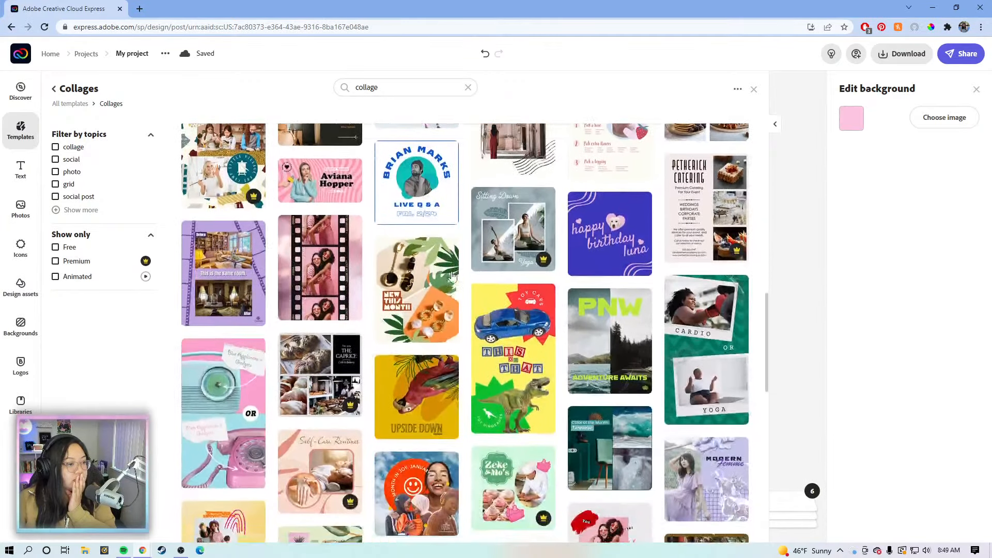
scroll(434, 270, "down", 1)
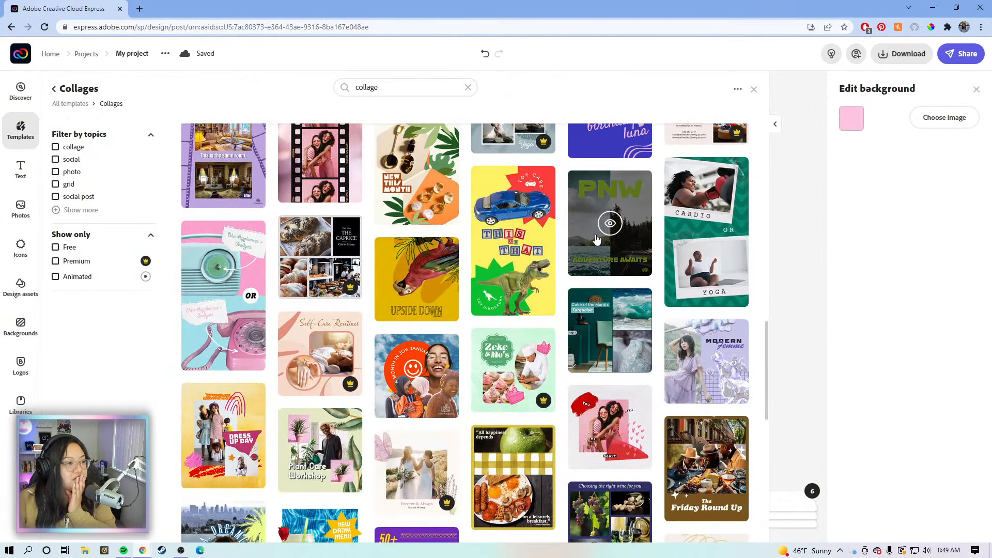
left_click(624, 226)
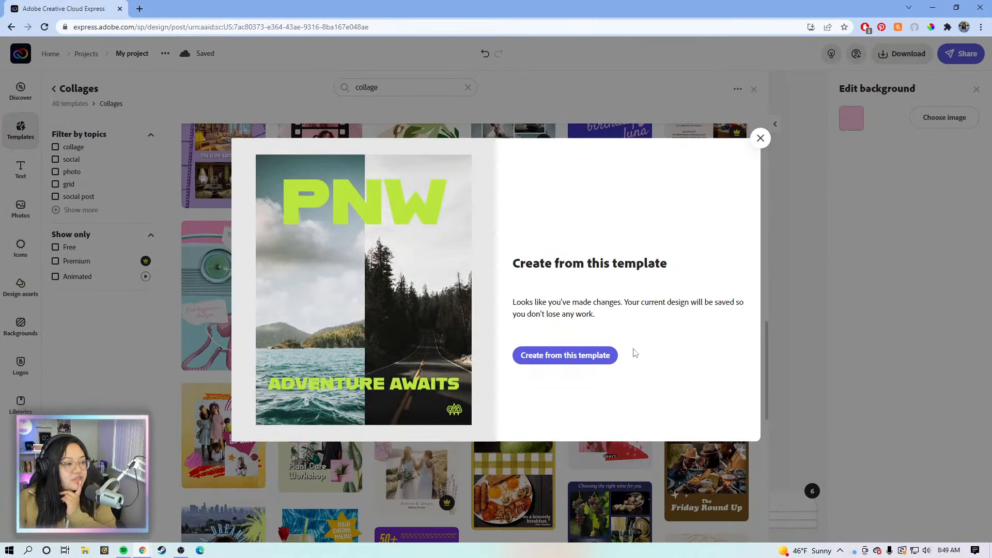
left_click(594, 356)
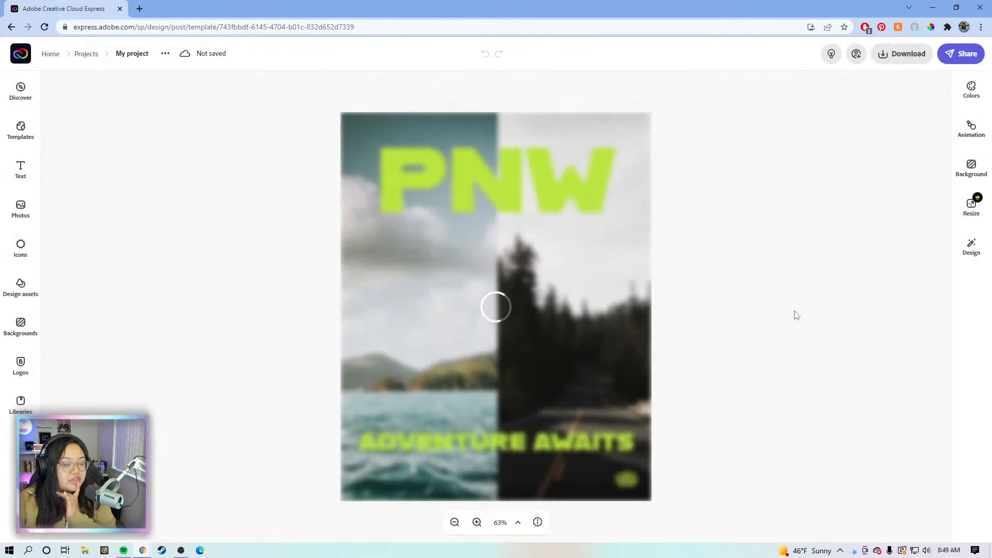
left_click(757, 317)
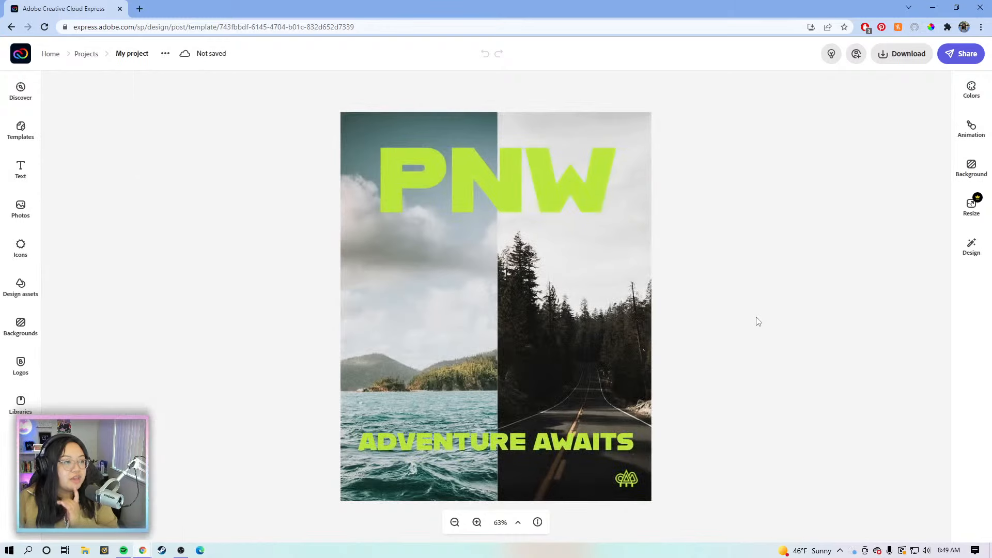
- Import the beach photo with the outstretched legs from the Lightroom album ADOBE LIVE into the design
left_click(476, 283)
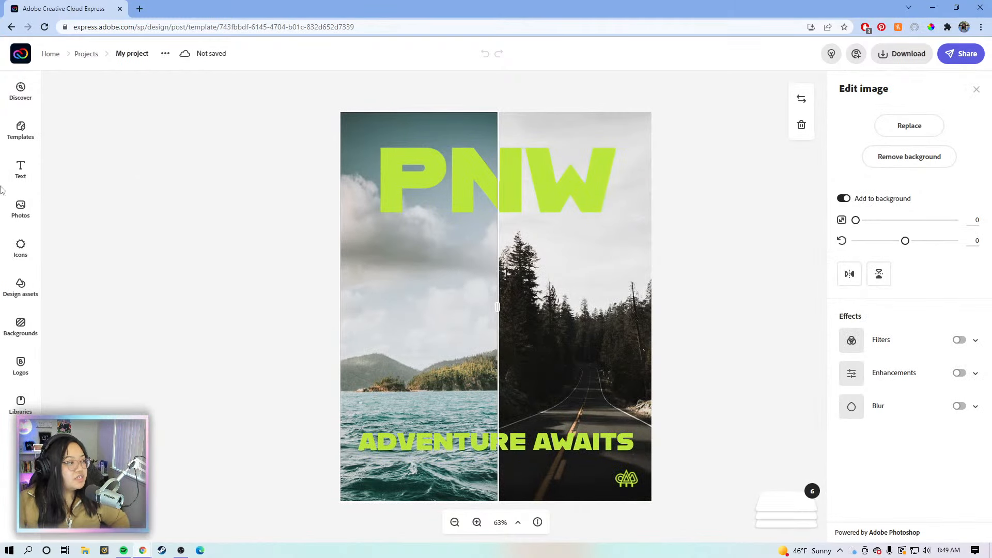
left_click(22, 209)
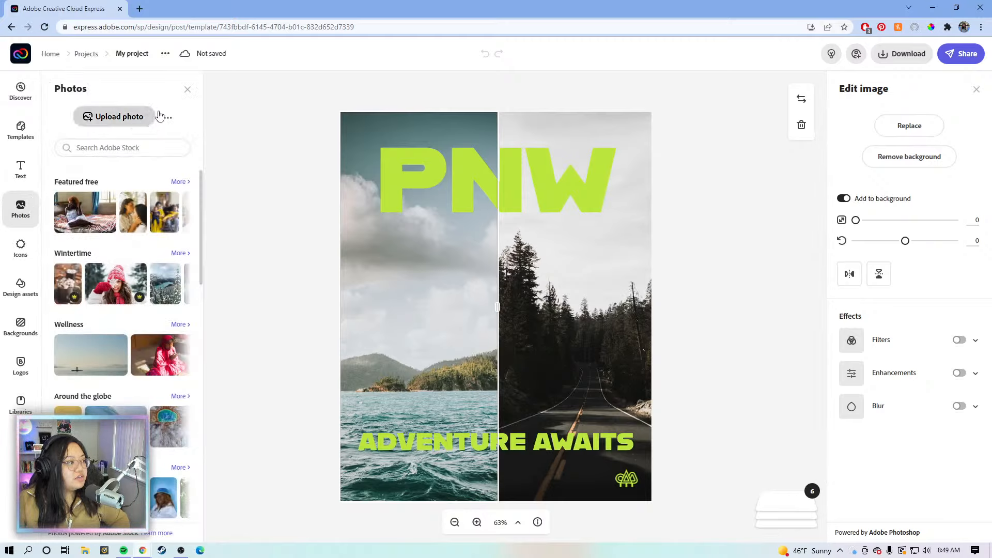
left_click(171, 122)
left_click(138, 172)
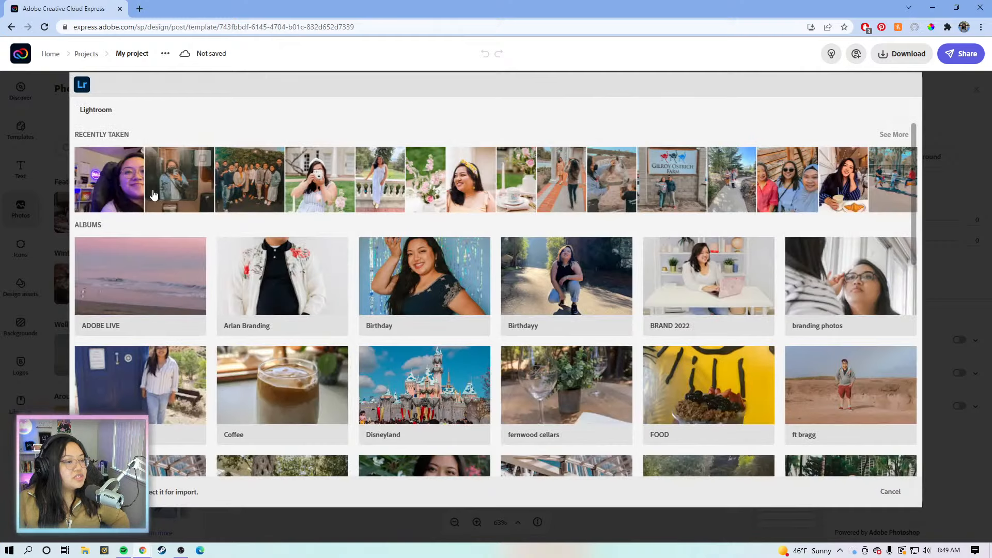
left_click(146, 262)
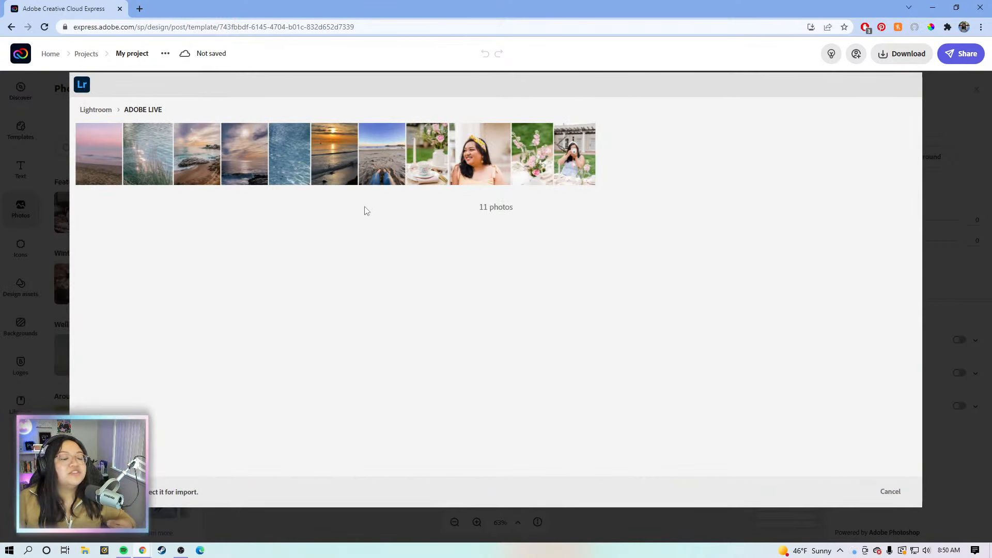
left_click(394, 165)
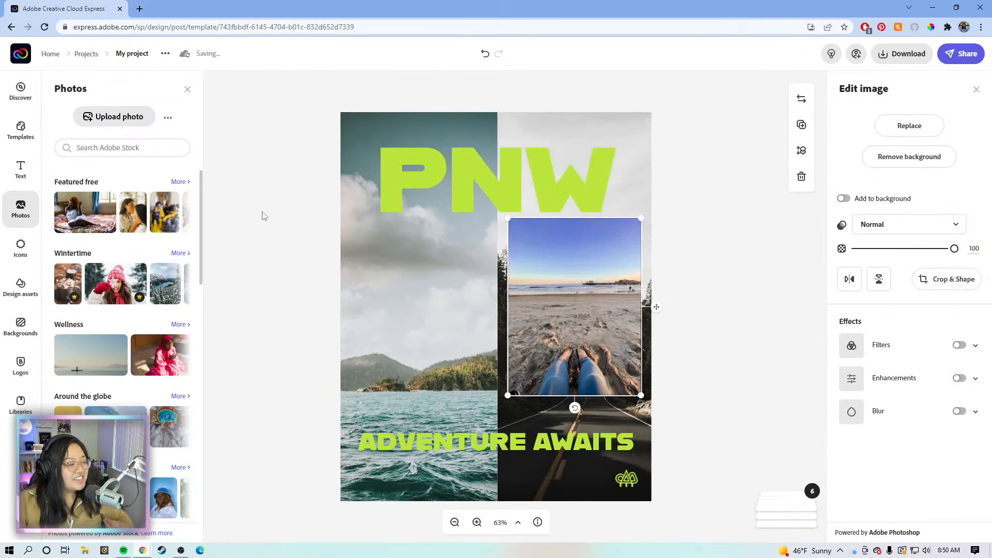
left_click(304, 221)
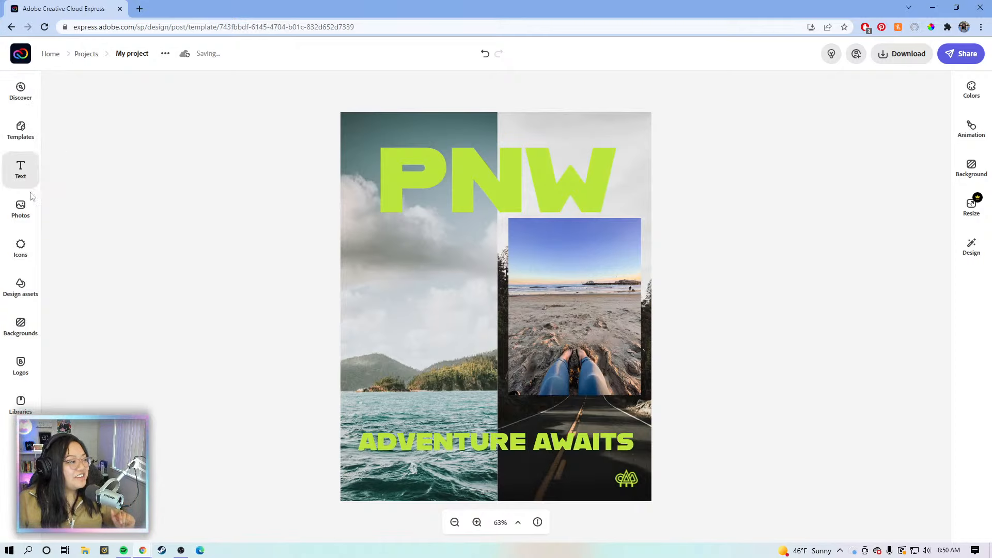
- Import the orange ocean sunset photo from the Lightroom album ADOBE LIVE into the design
left_click(31, 215)
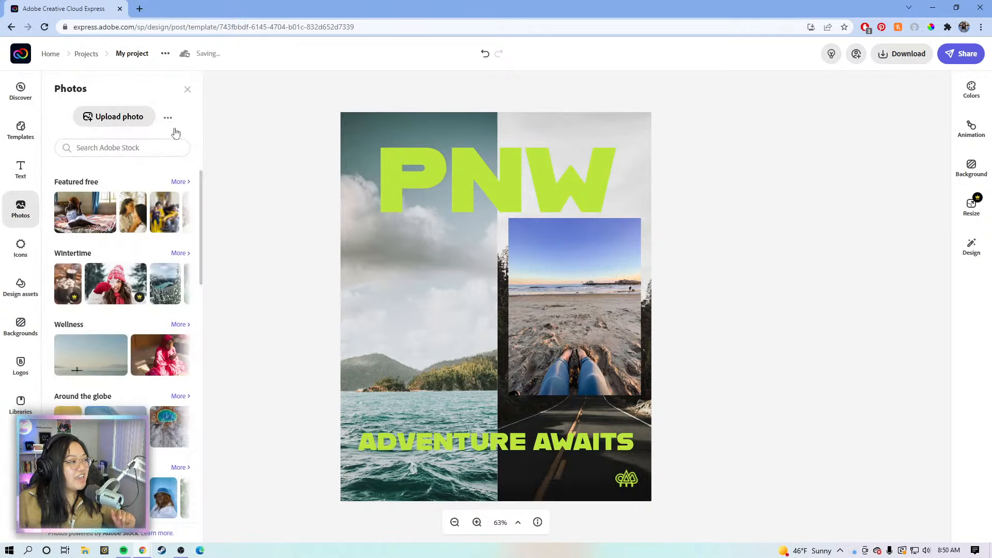
left_click(168, 117)
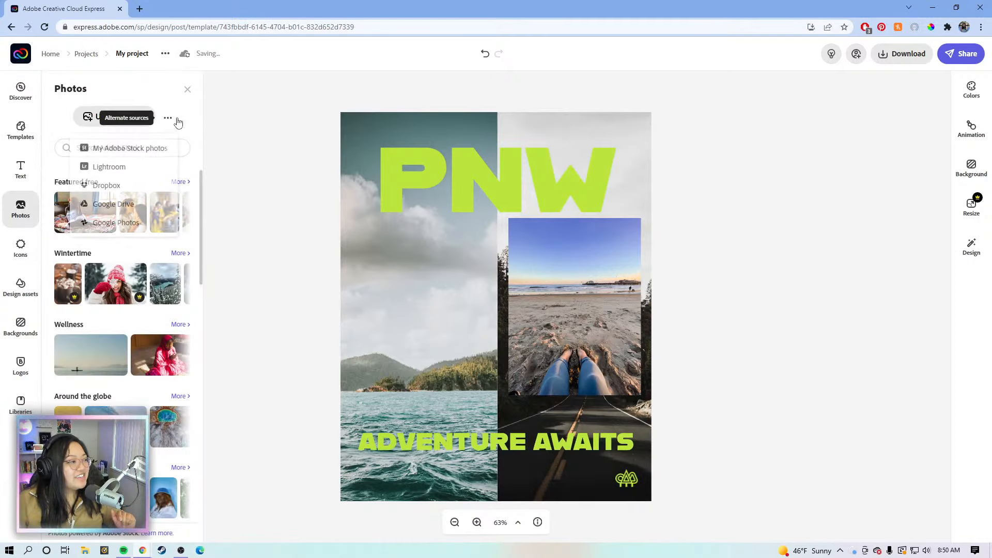
left_click(124, 170)
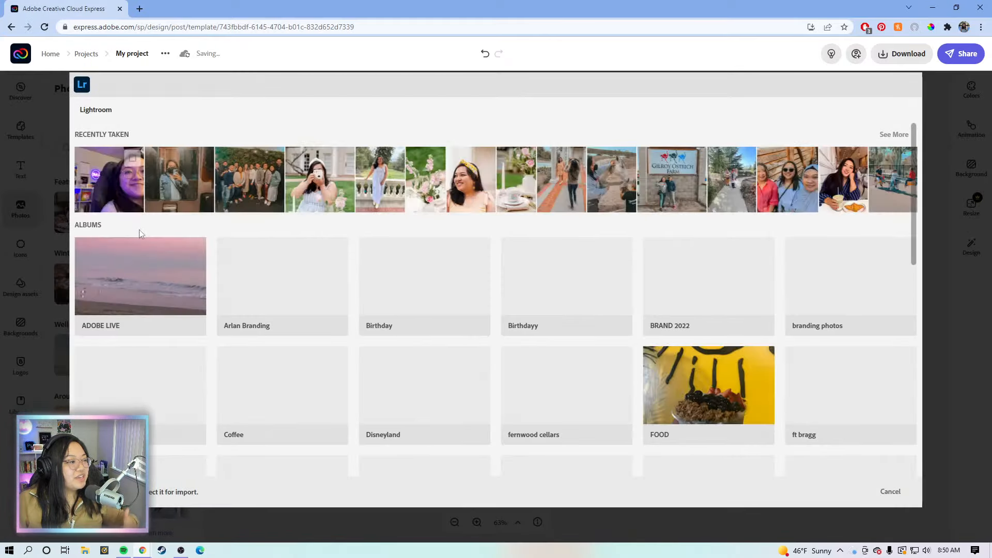
left_click(151, 281)
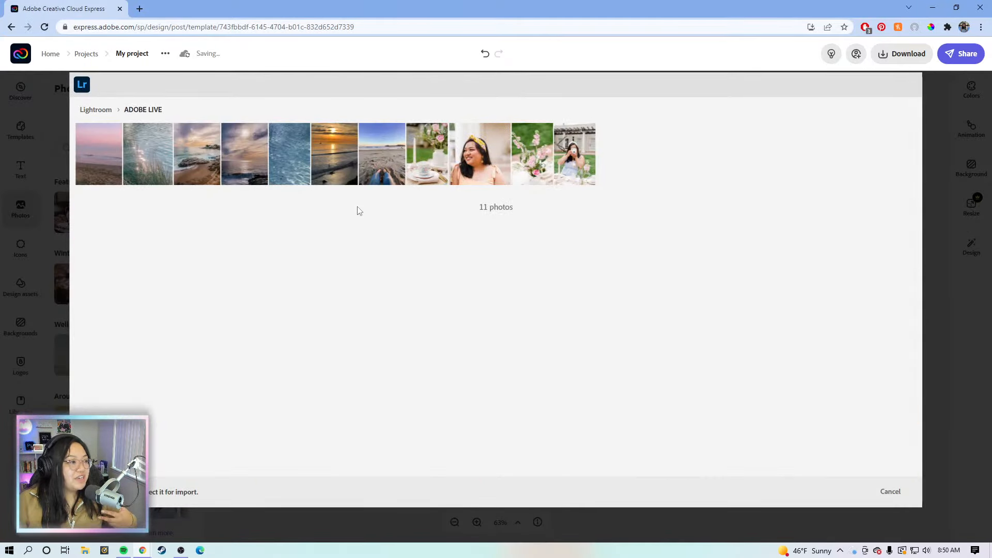
left_click(367, 166)
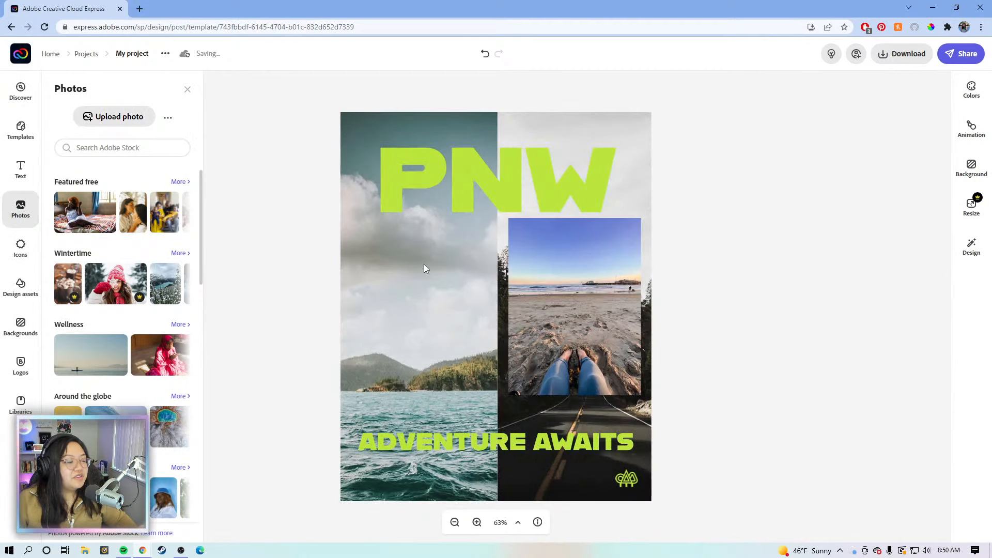
- Place the beach photo over the left half of the design and the sunset photo level with it over the right half
left_click(427, 288)
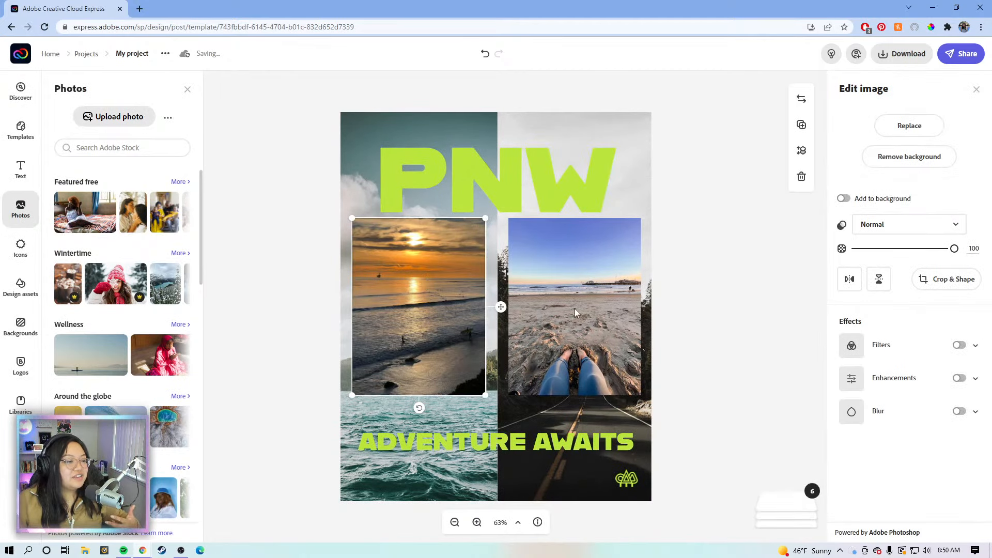
left_click_drag(575, 309, 603, 289)
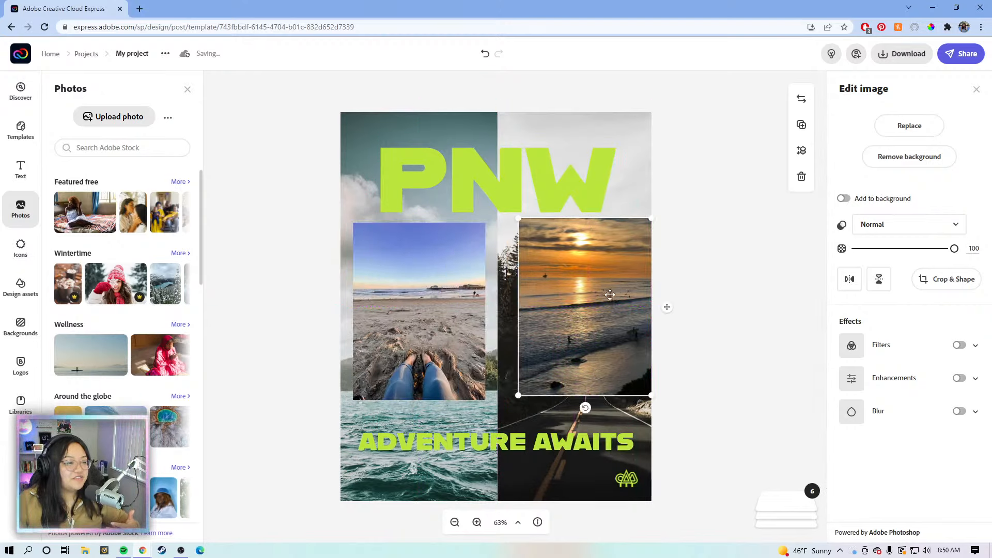
left_click(407, 286)
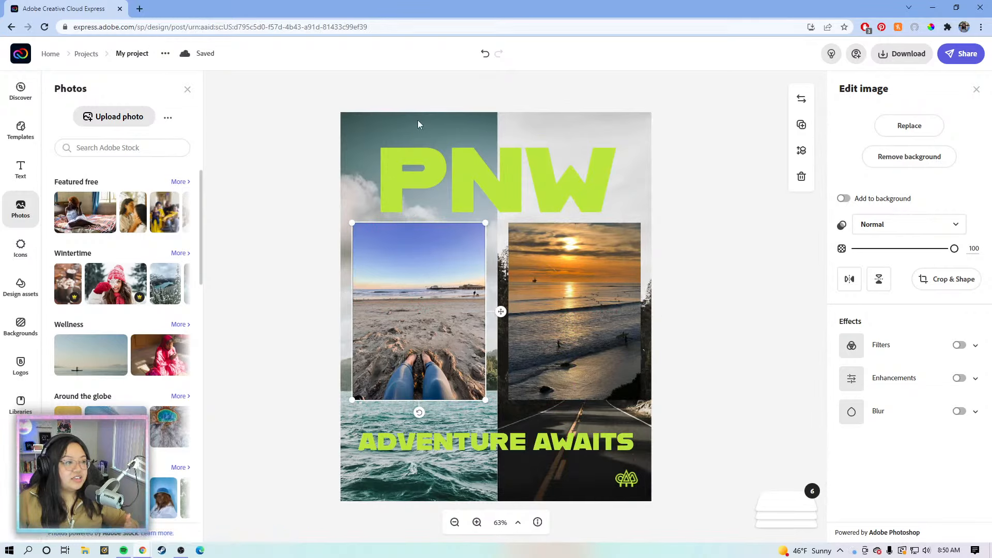
- Delete the content of both template background cells, the ocean view and the forest road, keeping the cells
left_click(419, 124)
key("Delete")
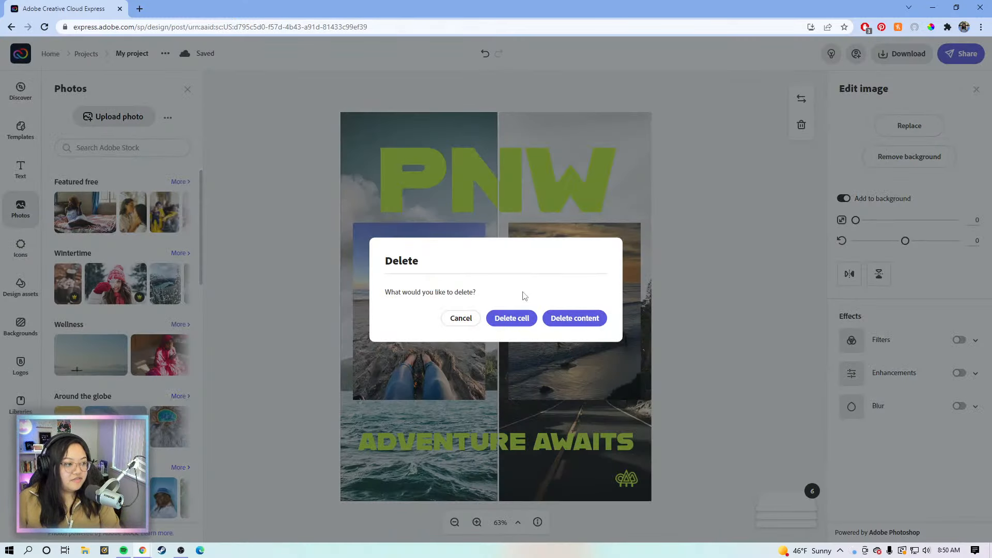
left_click(576, 318)
left_click(607, 132)
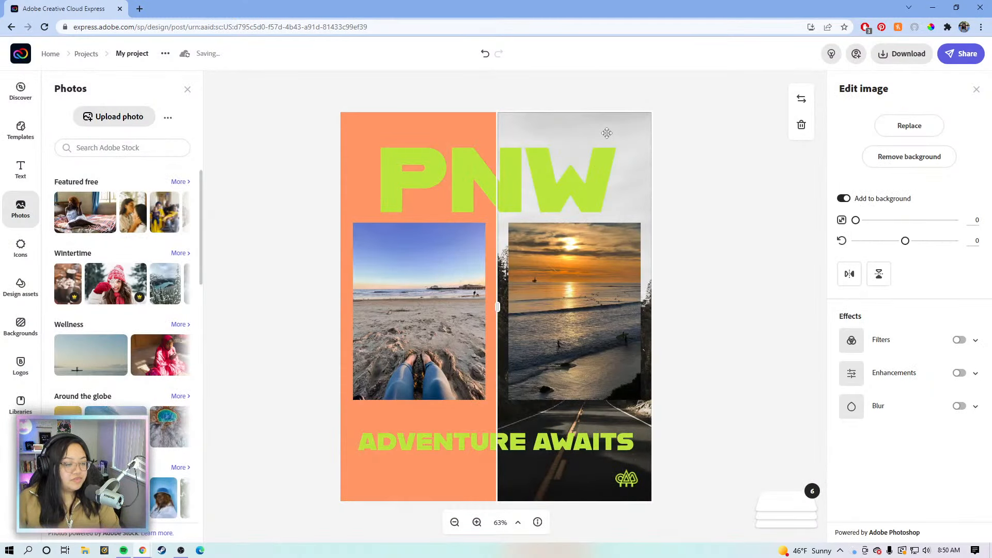
key("Delete")
left_click(572, 318)
- Add the beach and sunset photos to the background cells and shift the sunset photo slightly to the right within its cell
left_click(434, 326)
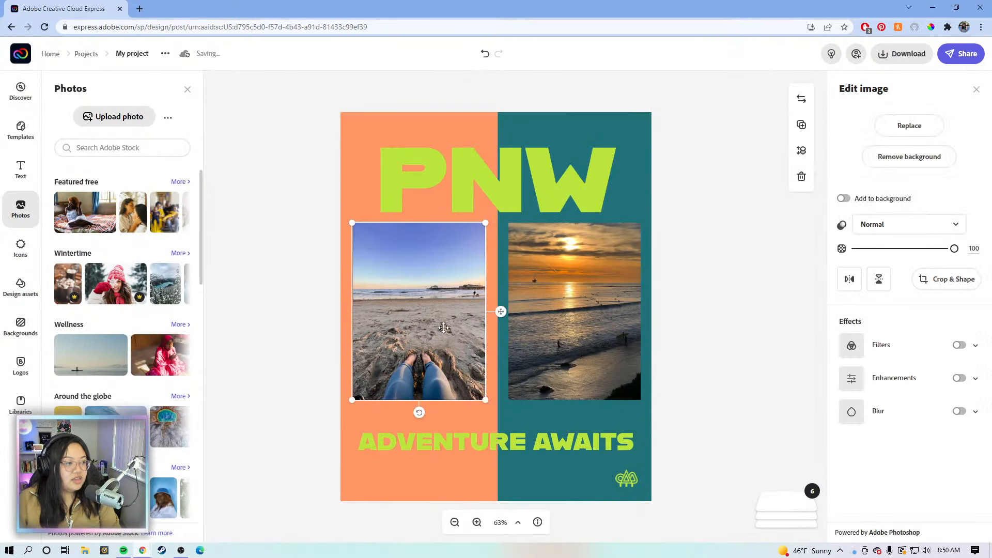
left_click(845, 199)
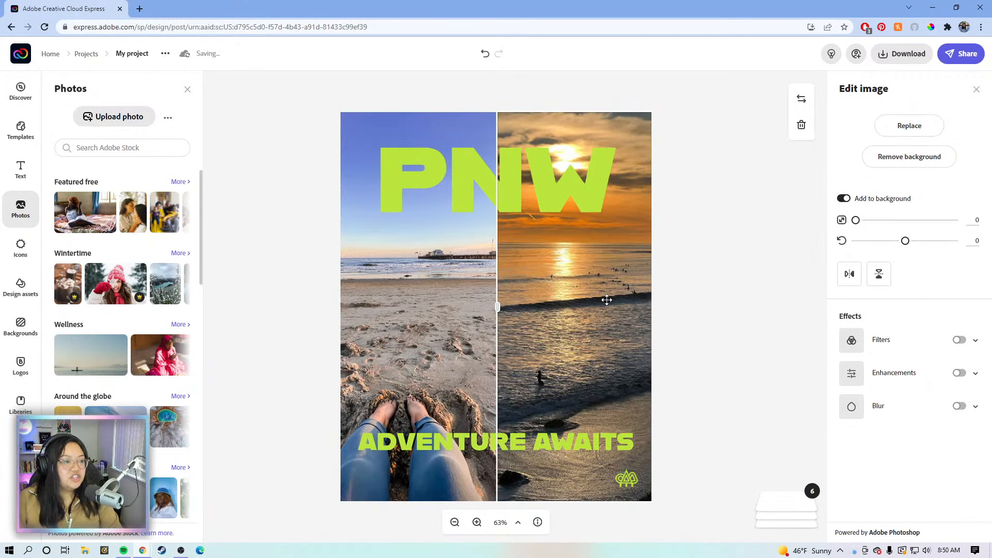
left_click_drag(607, 299, 615, 299)
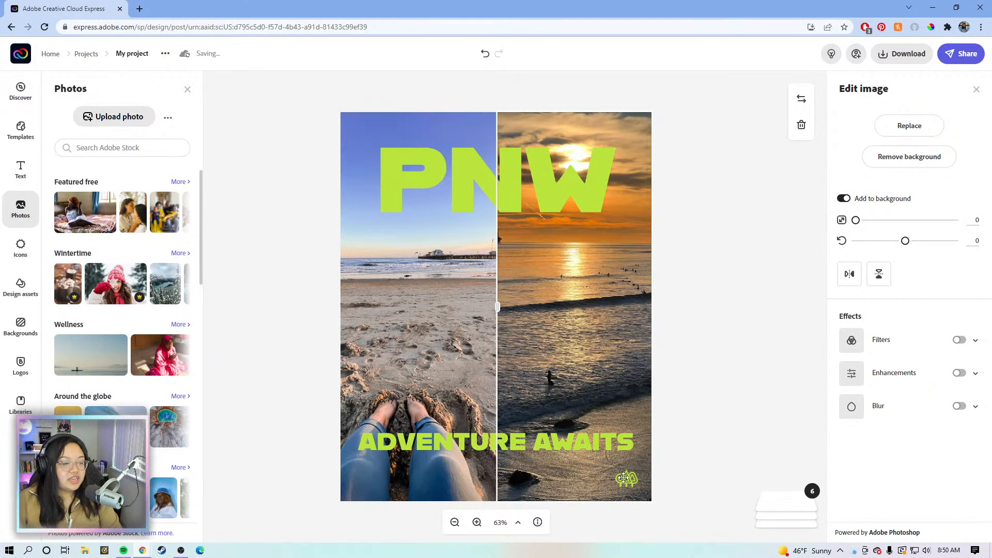
- Delete the tree logo and the "Adventure Awaits" text from the design
left_click(624, 478)
left_click(615, 446)
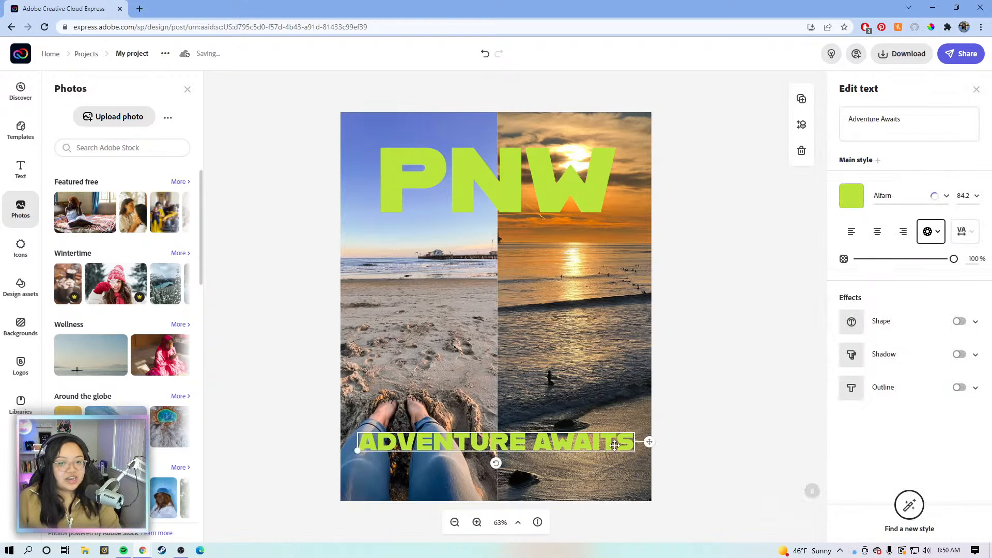
key("Delete")
- Replace the "PNW" heading text with "Santa"
left_click(567, 175)
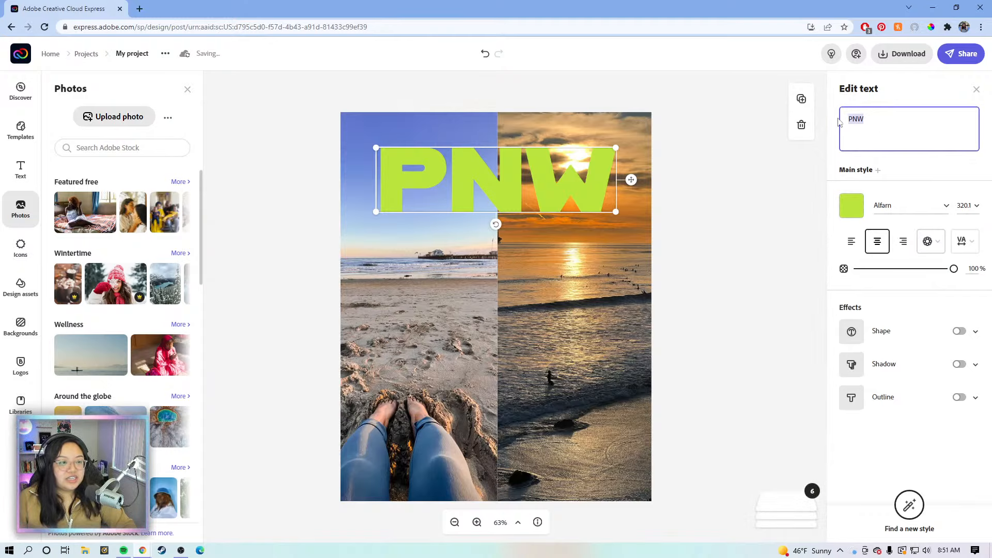
left_click(742, 187)
left_click(576, 179)
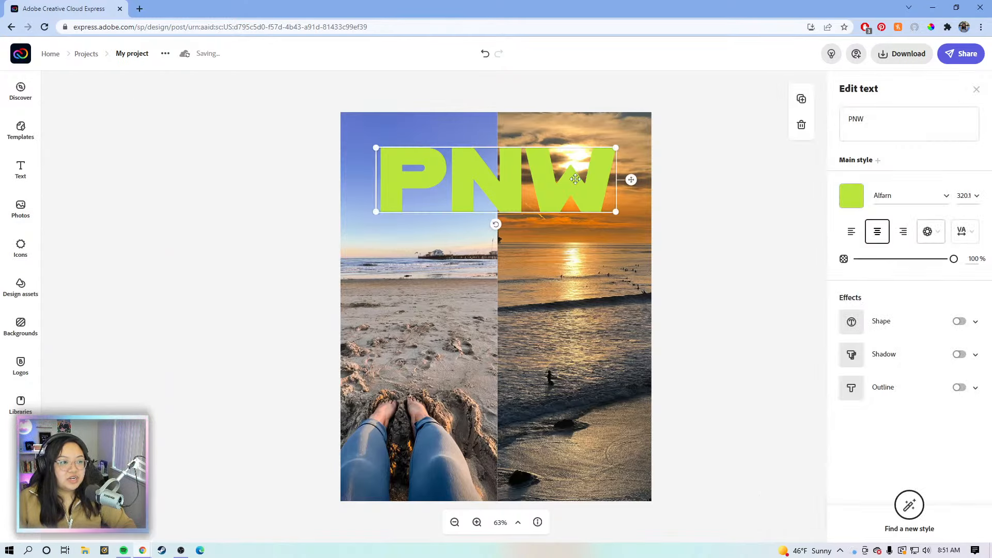
left_click_drag(893, 124, 842, 113)
type("Sa")
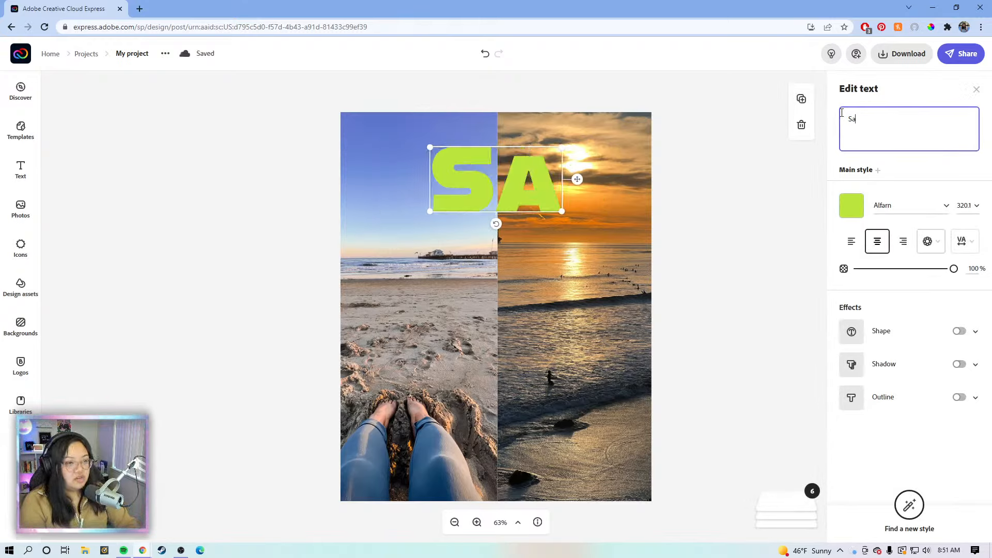
type("nta")
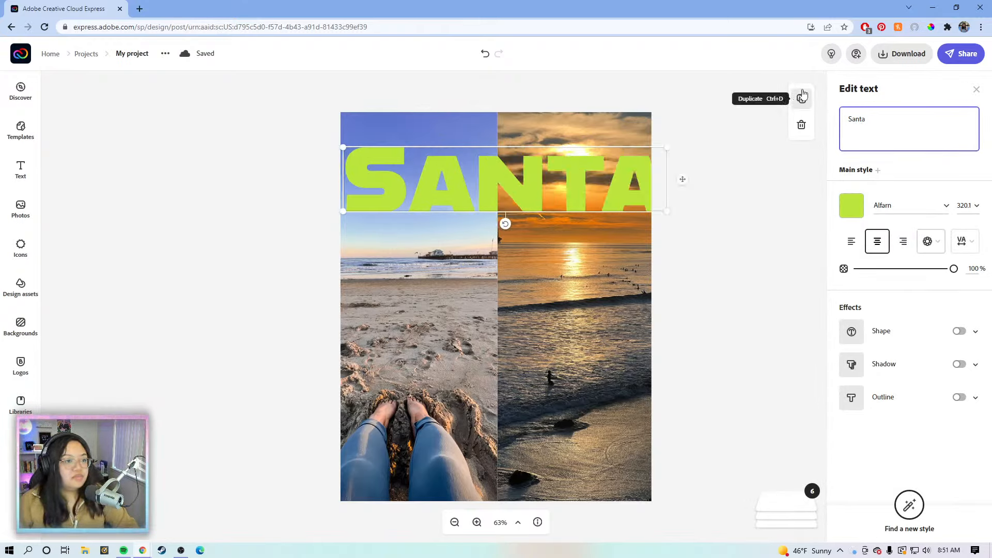
- Duplicate the "Santa" heading, place the copy directly beneath it, and change the copy's text to "Barbara"
left_click(802, 98)
left_click_drag(533, 206, 533, 267)
left_click(870, 124)
left_click(509, 254)
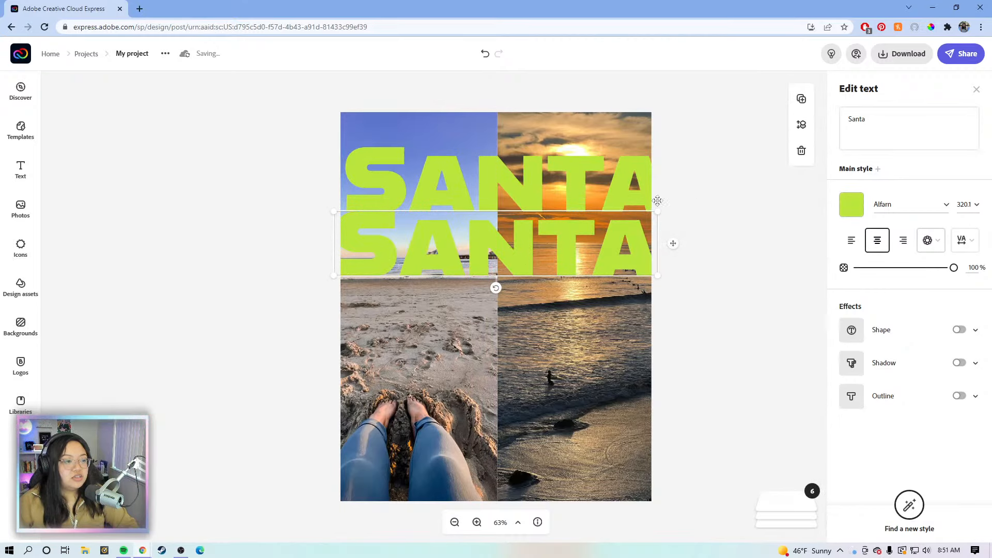
double_click(856, 118)
type("B")
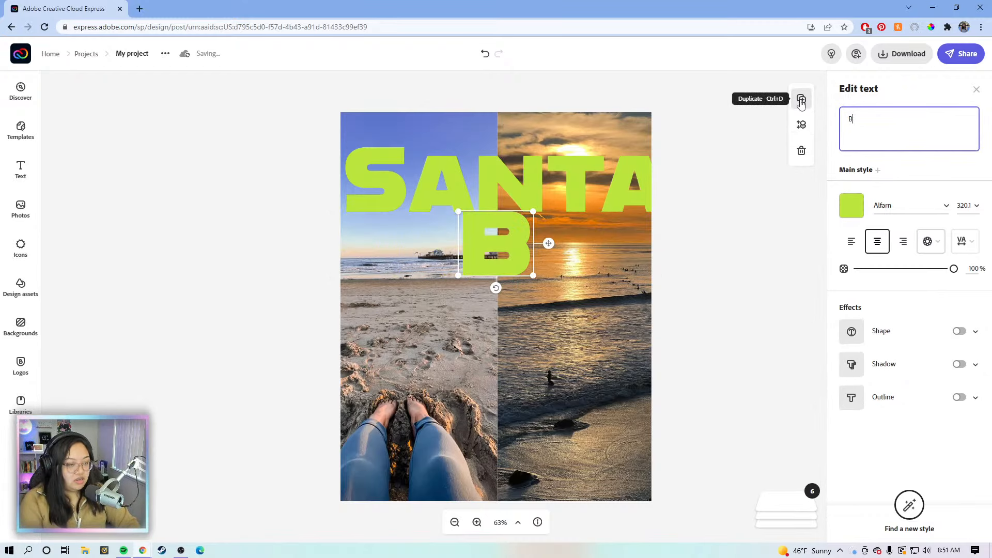
type("arbara")
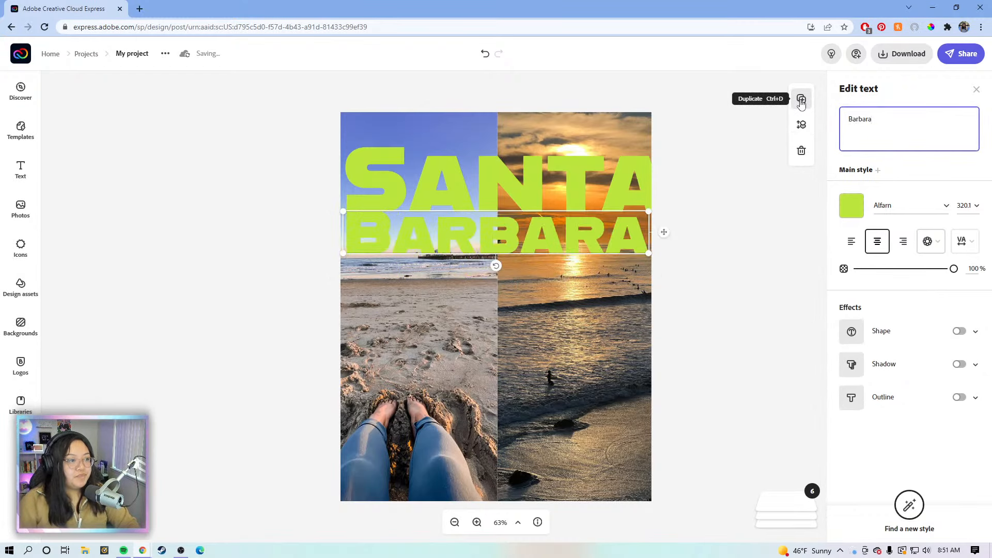
left_click(697, 203)
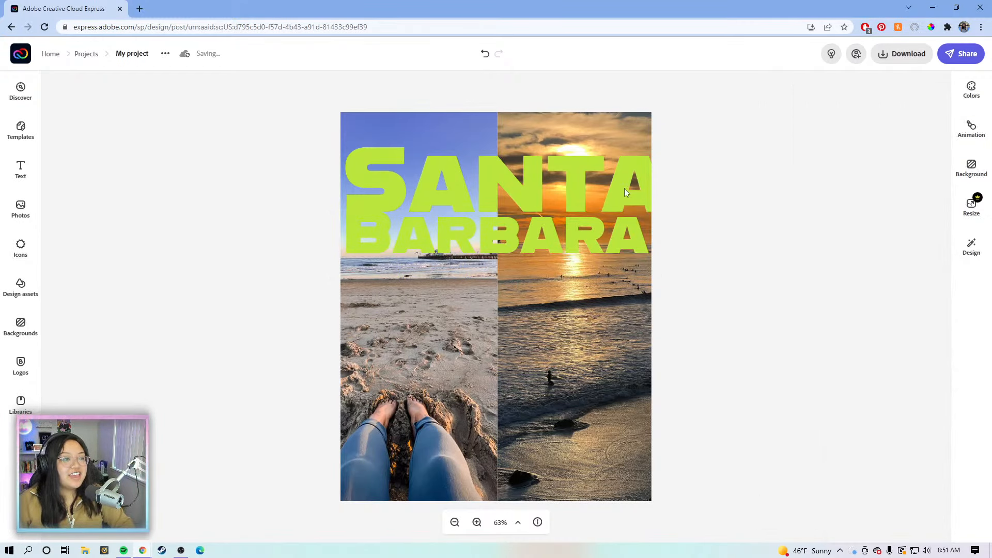
- Shrink the "Santa" heading to a font size of about 217 and reduce "Barbara" to a small word beneath it
left_click(624, 188)
left_click_drag(652, 151, 563, 168)
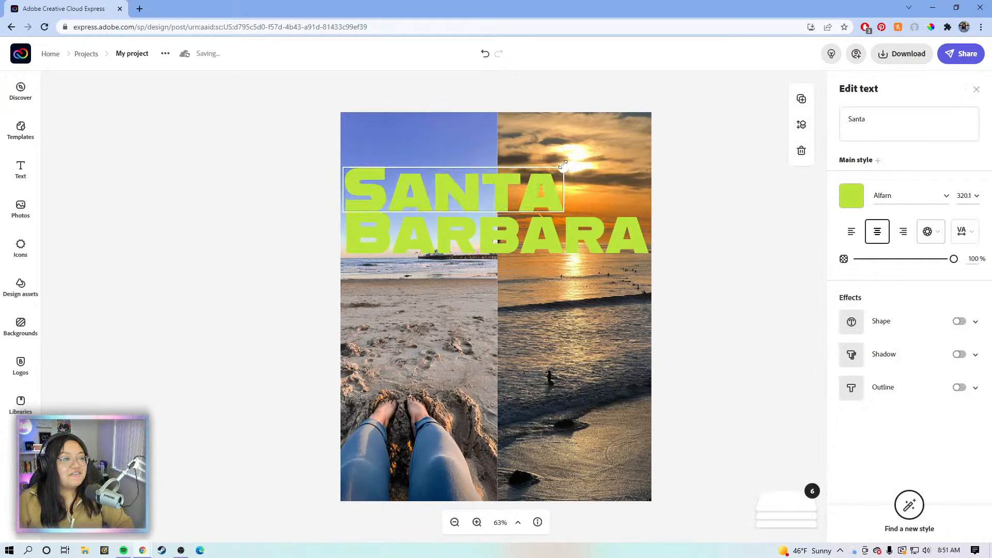
left_click(520, 242)
left_click_drag(355, 220, 419, 224)
- Set the "Santa" heading's font to Ganache Regular and enlarge it to a size of about 316.6
left_click(469, 197)
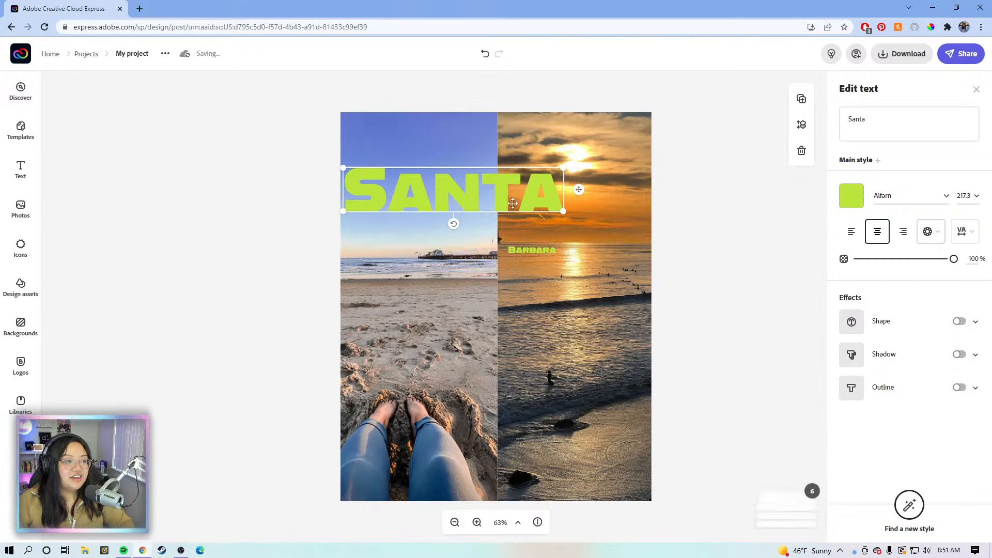
left_click(901, 196)
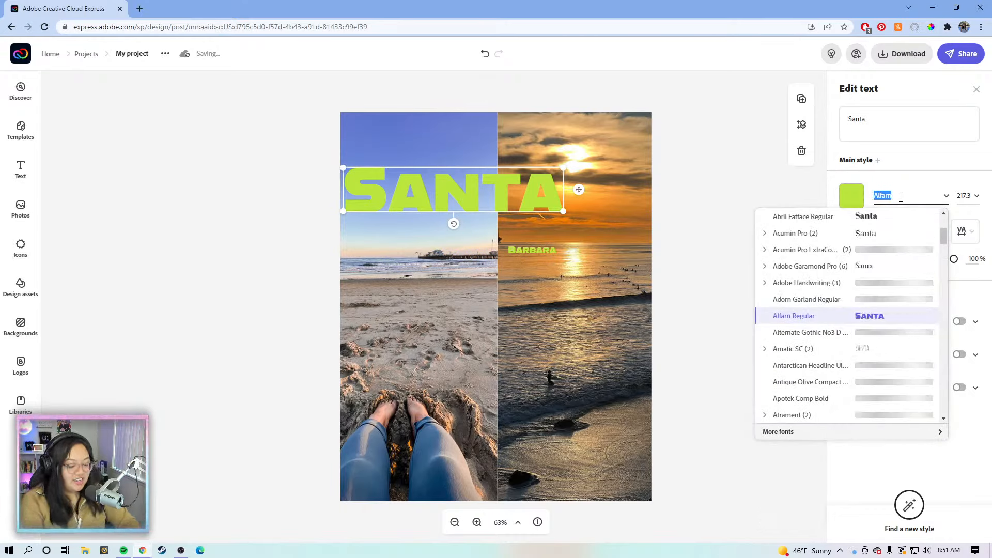
type("ga")
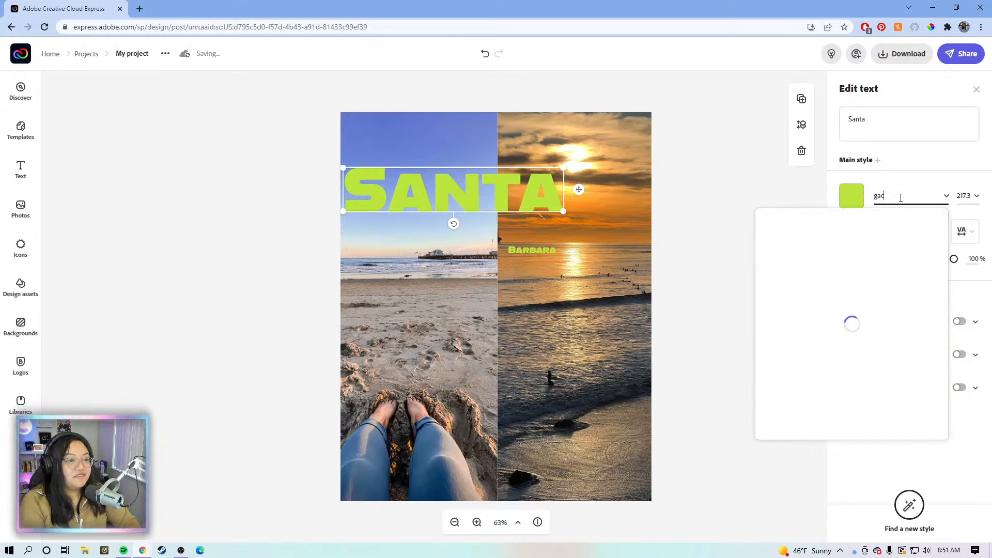
type("na")
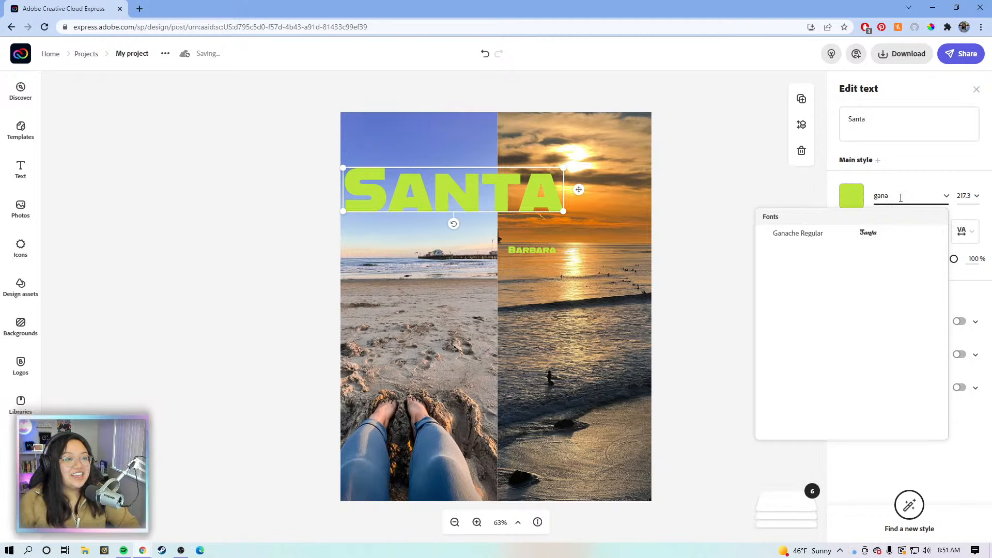
left_click(886, 238)
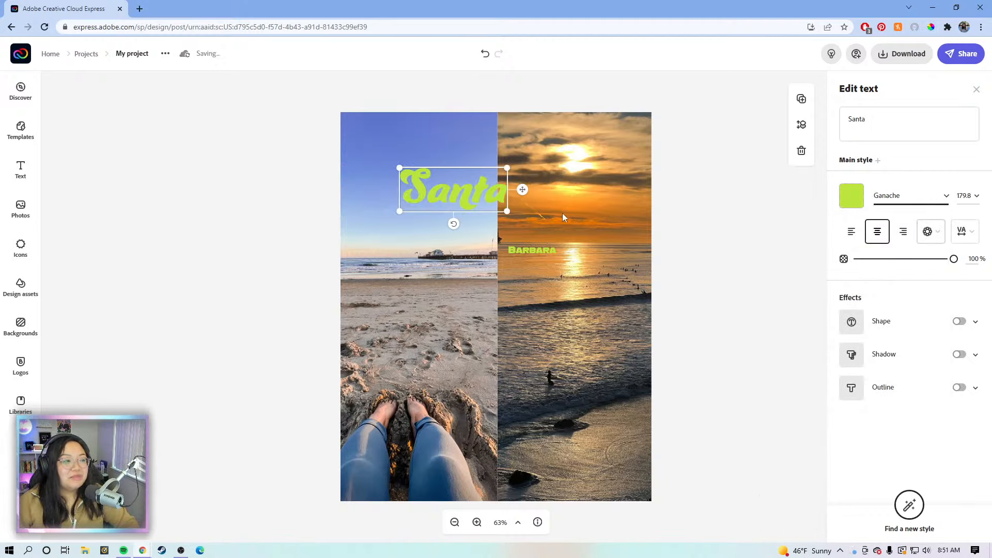
left_click_drag(507, 211, 528, 211)
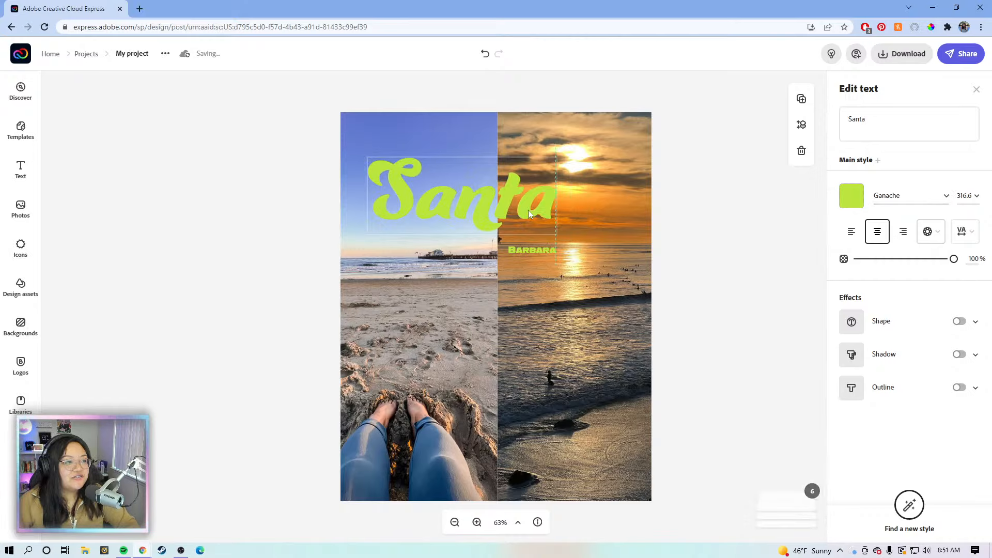
- Enlarge "Barbara", move it below "Santa", and set its font to Ganache Regular
left_click(546, 252)
left_click_drag(557, 257, 644, 304)
left_click_drag(589, 271, 489, 279)
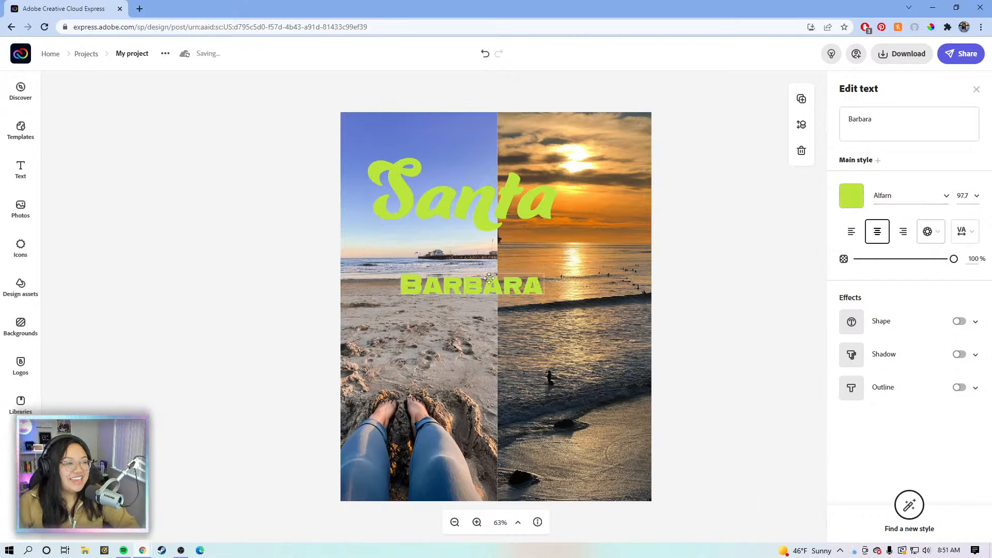
left_click(903, 127)
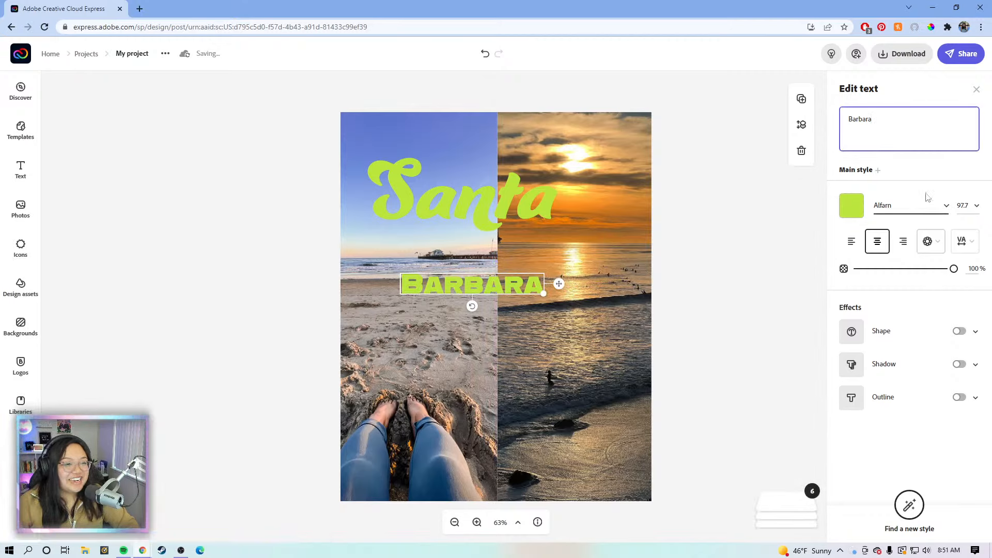
left_click(902, 197)
type("ga")
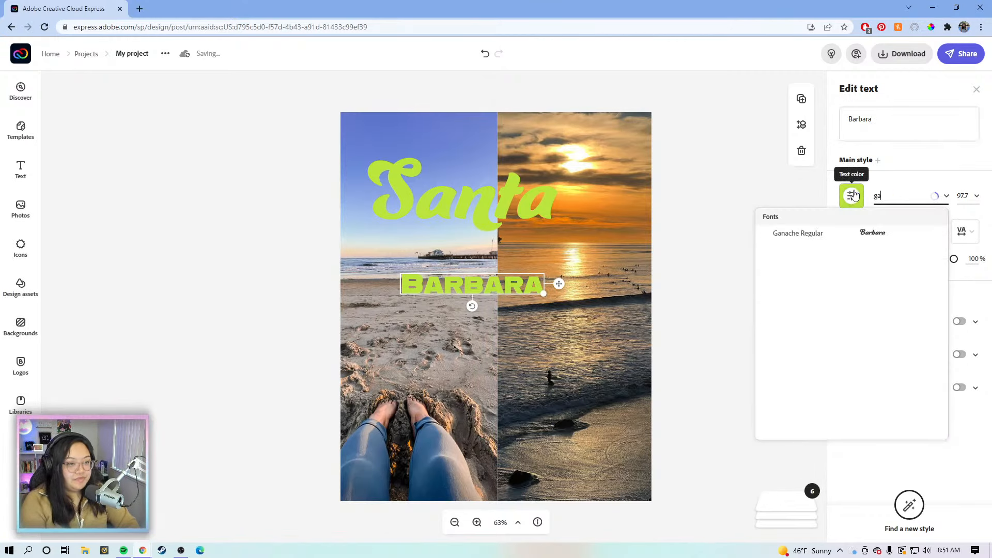
type("nache")
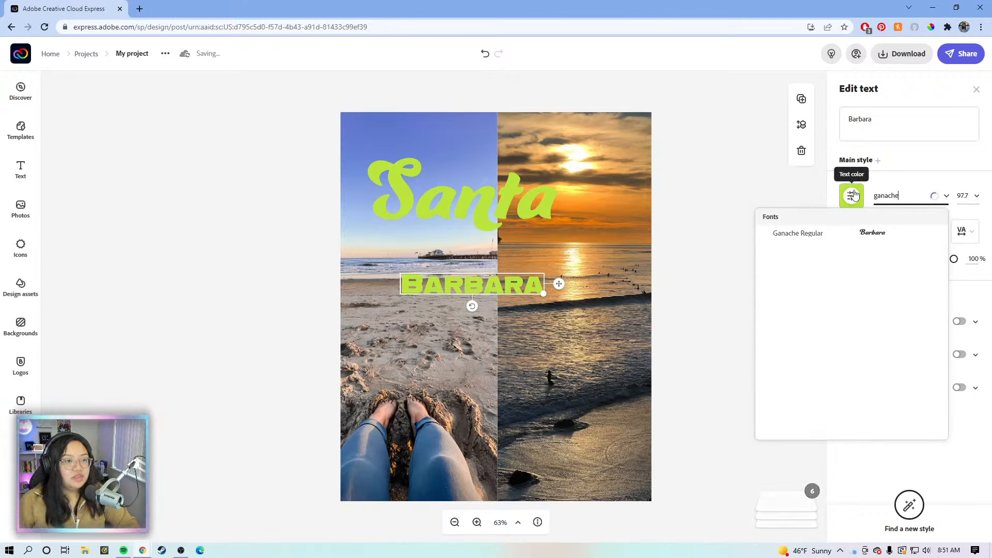
left_click(881, 233)
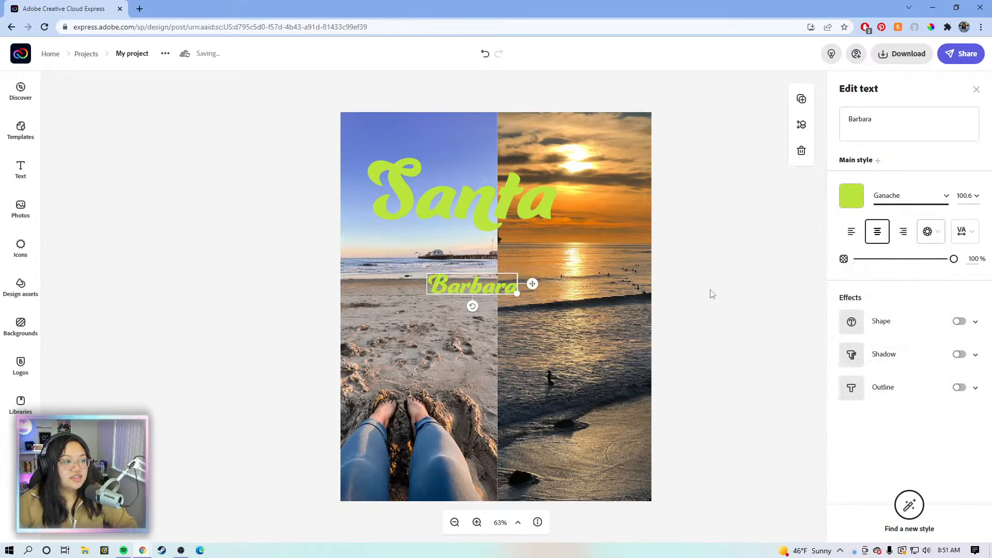
- Set the "Barbara" text size to 316.6 to match "Santa" and move it directly beneath that word
left_click(532, 189)
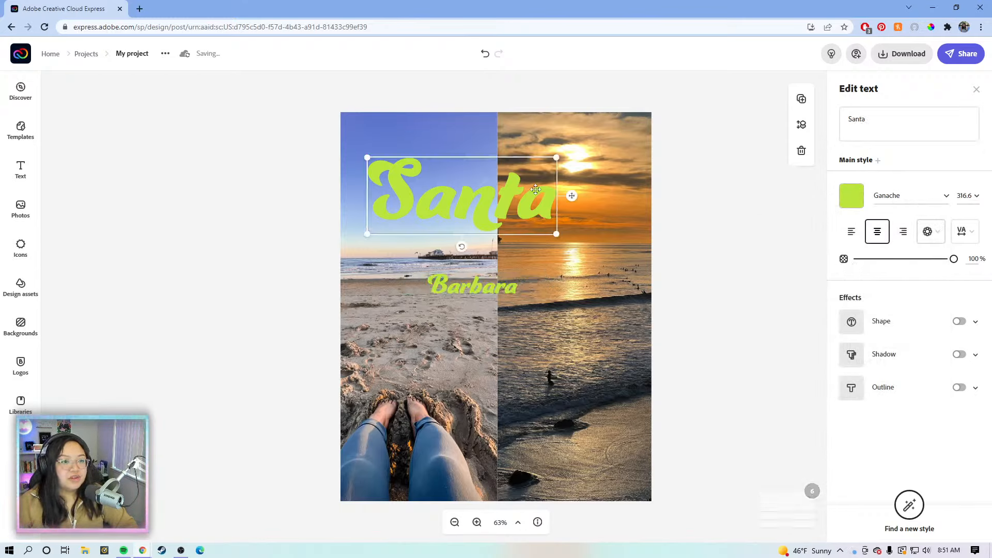
left_click(500, 287)
left_click(965, 196)
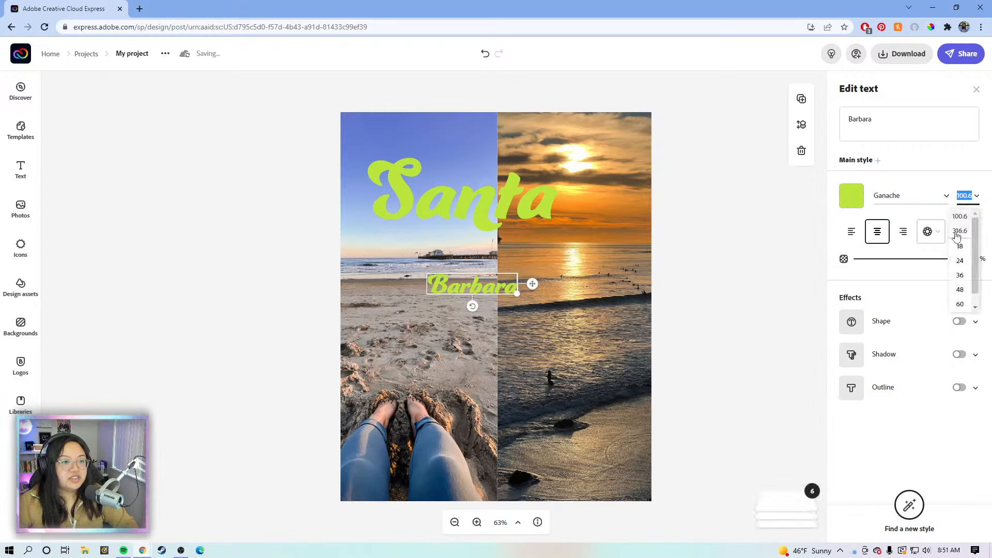
left_click(957, 231)
left_click_drag(574, 288, 619, 244)
- Tilt the "Santa" heading slightly counter-clockwise and select the "Barbara" text
left_click(501, 199)
left_click_drag(462, 245, 489, 271)
left_click(489, 271)
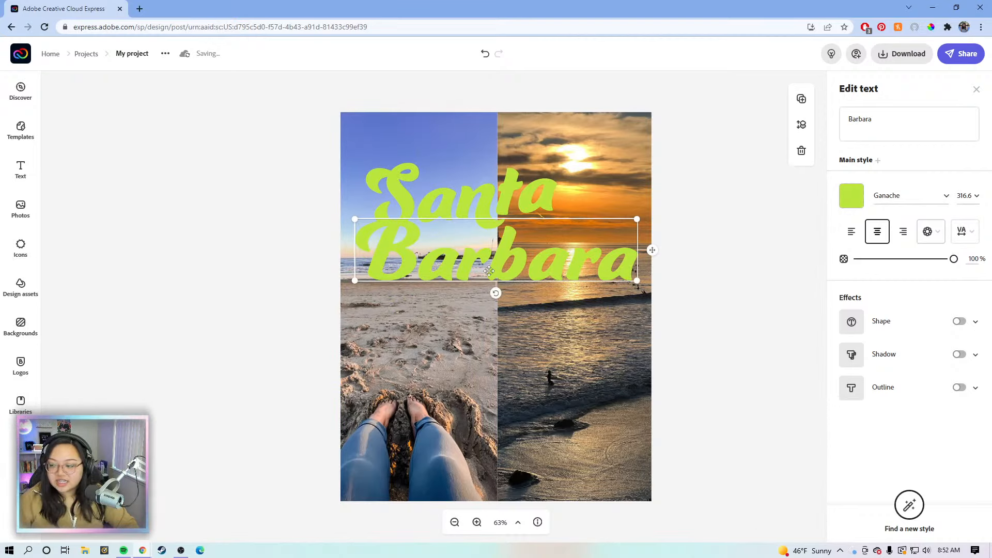
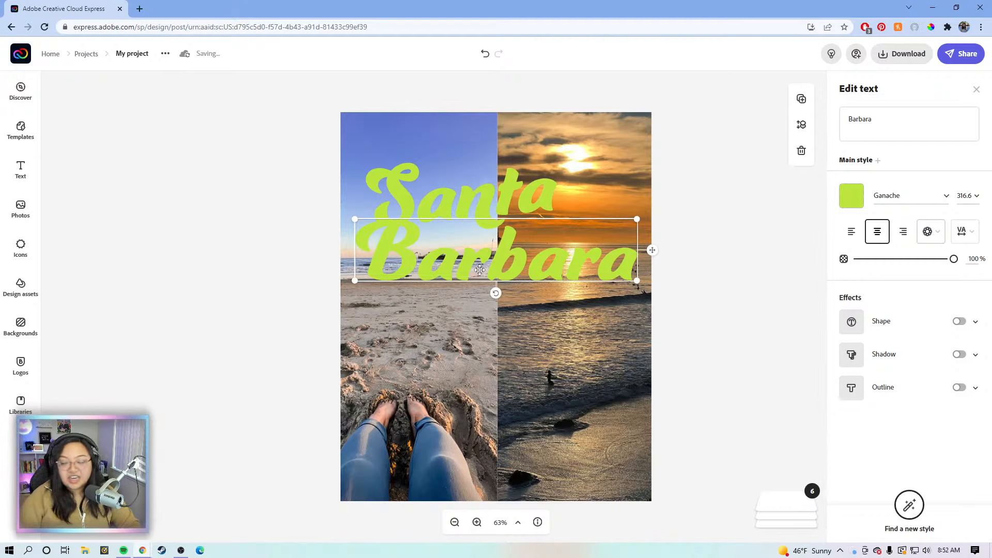
left_click(853, 197)
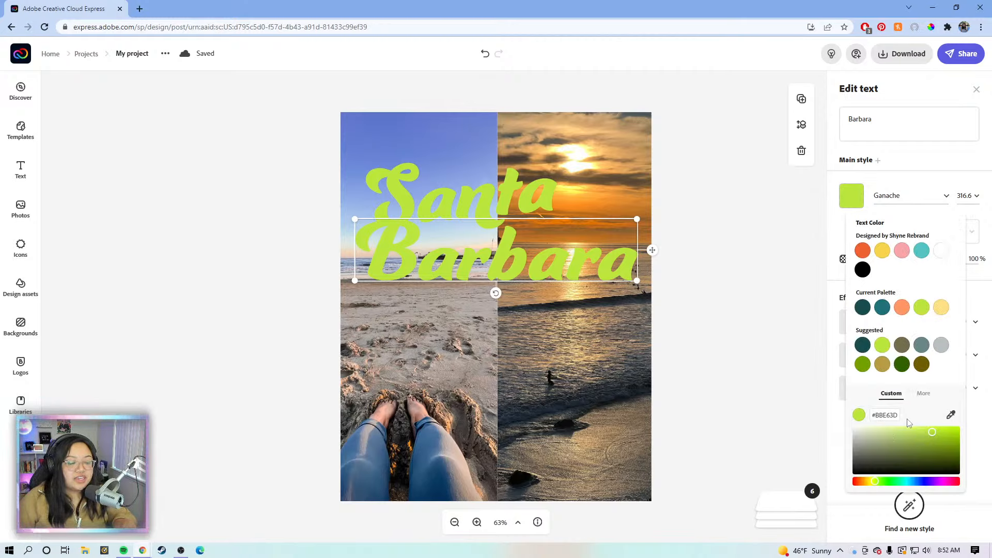
left_click_drag(898, 417, 880, 410)
left_click(936, 411)
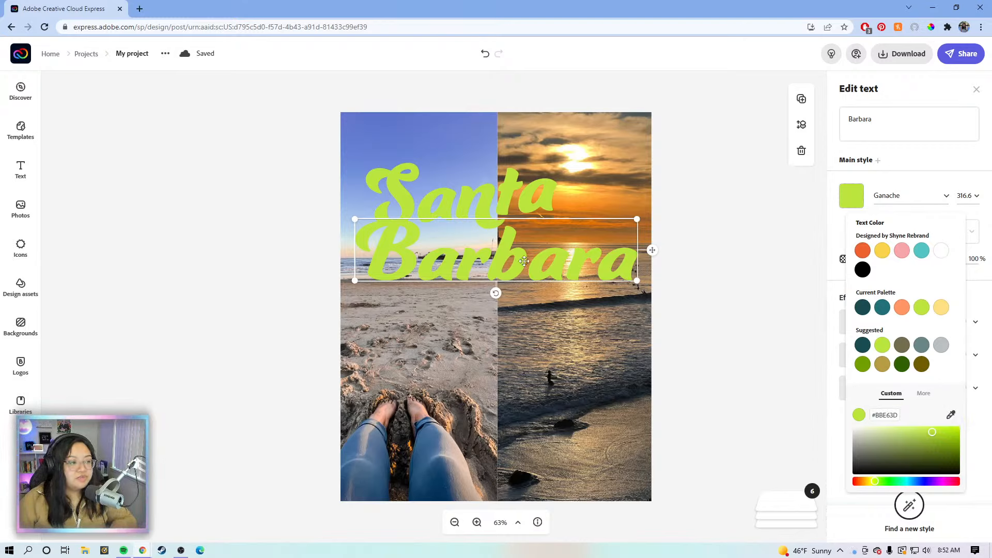
- Tilt "Barbara" slightly counter-clockwise so it rises to the right, and shrink it to a font size of about 281
left_click(505, 278)
left_click_drag(496, 293, 515, 312)
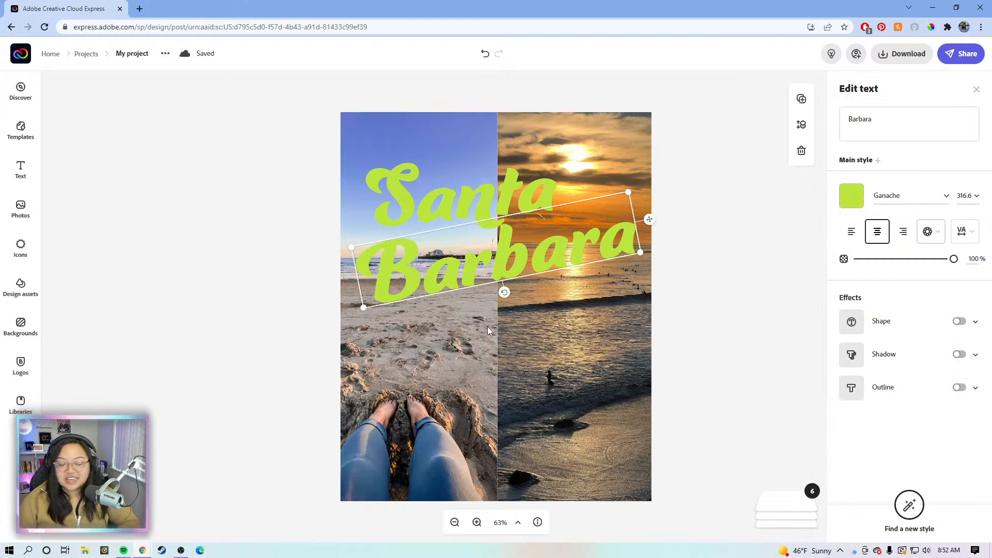
left_click_drag(508, 295, 505, 292)
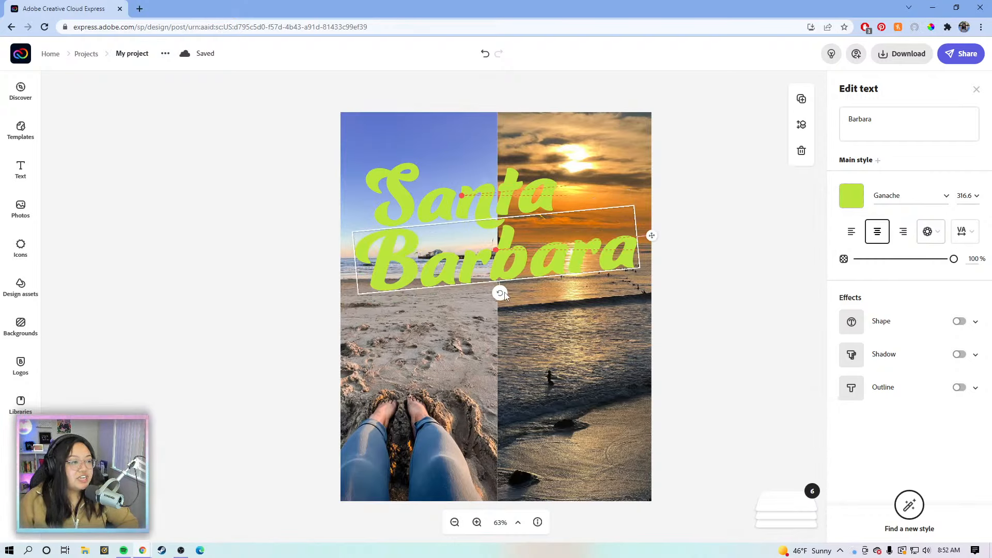
left_click_drag(360, 293, 389, 284)
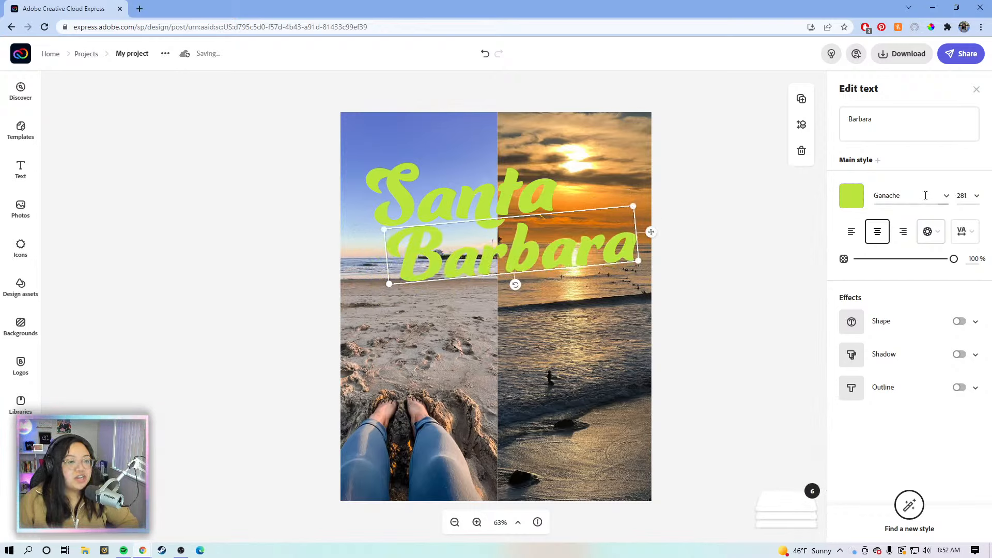
left_click(945, 197)
scroll(869, 289, "down", 10)
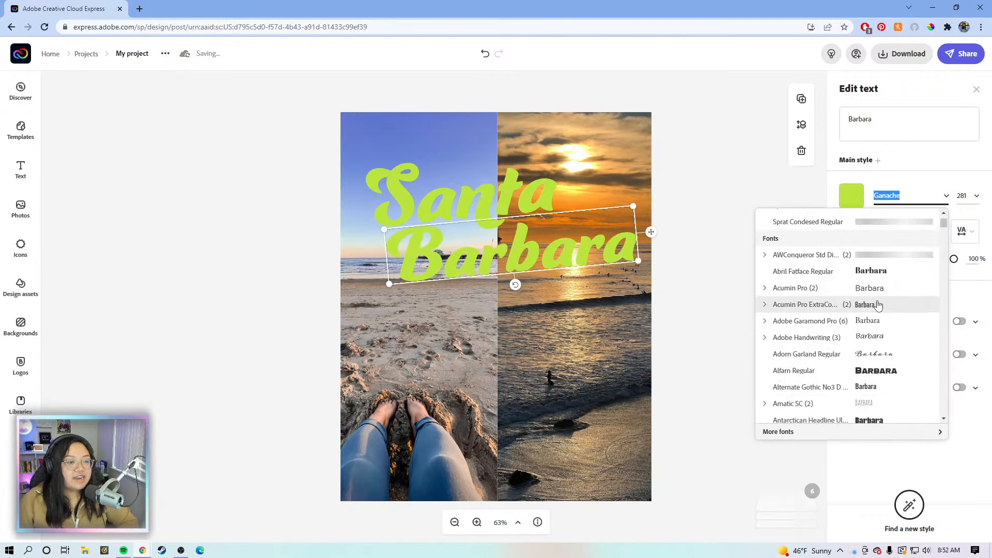
scroll(881, 295, "down", 5)
scroll(881, 290, "up", 8)
scroll(884, 279, "up", 3)
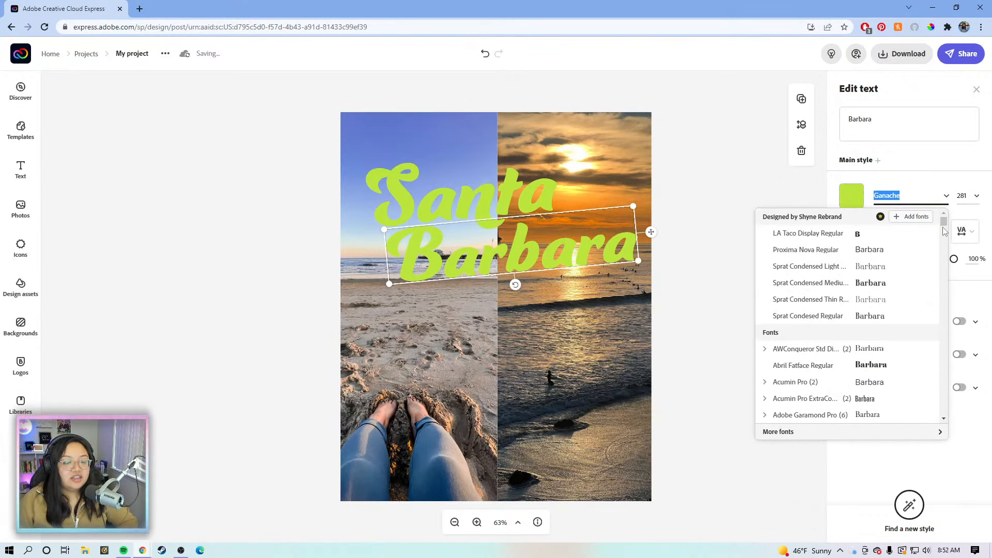
left_click(938, 178)
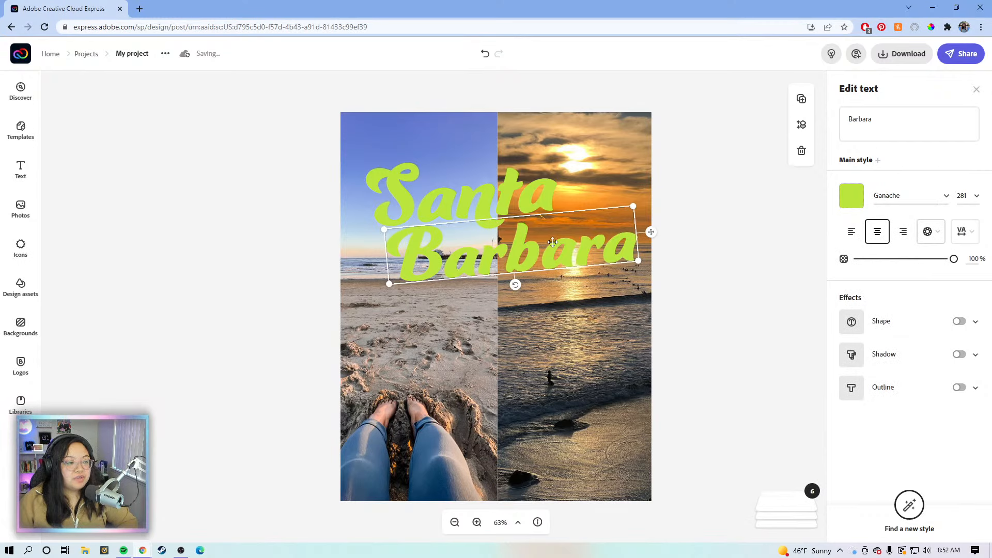
- Tilt "Santa" to match the slant of "Barbara" and nudge both words into a staggered stack across the two photos
left_click(461, 184)
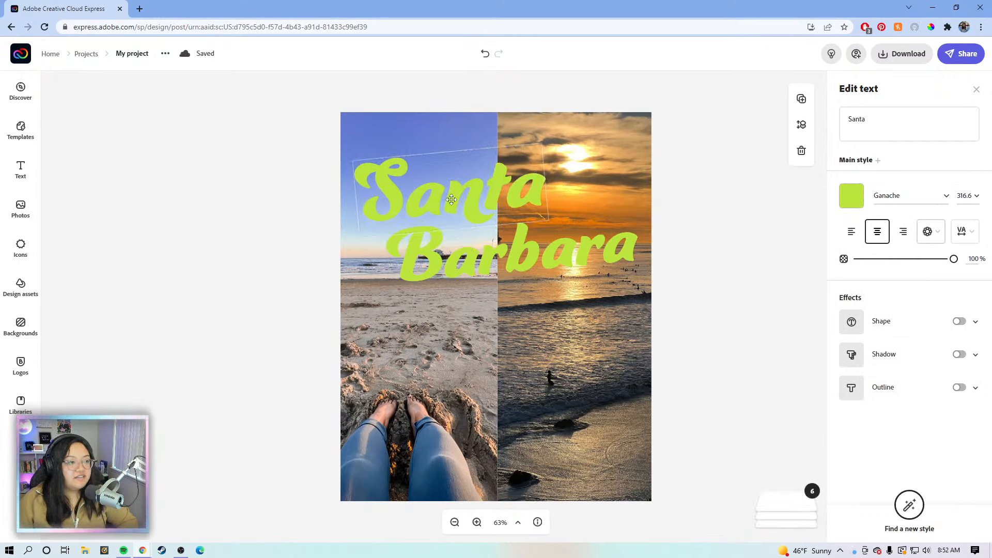
left_click_drag(451, 203, 452, 208)
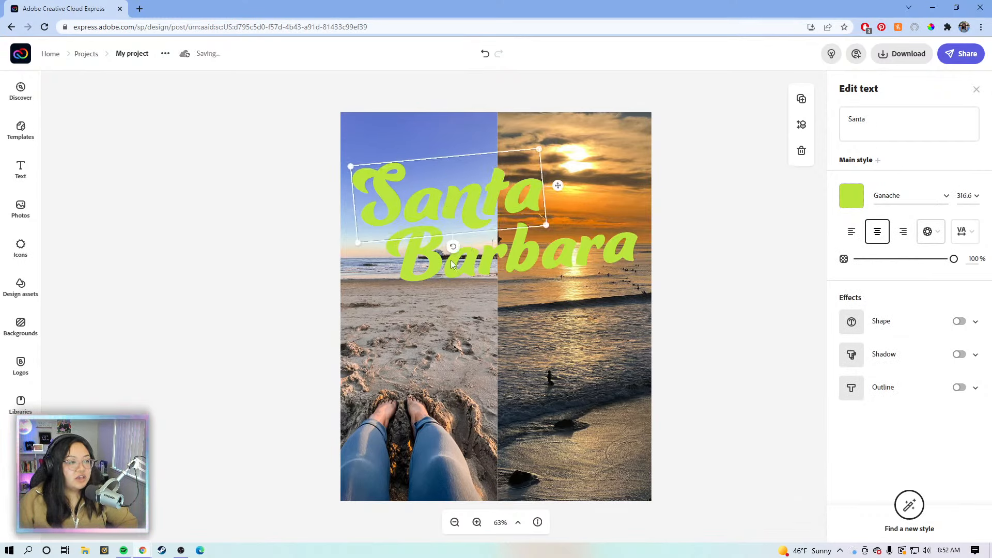
left_click_drag(551, 256, 570, 267)
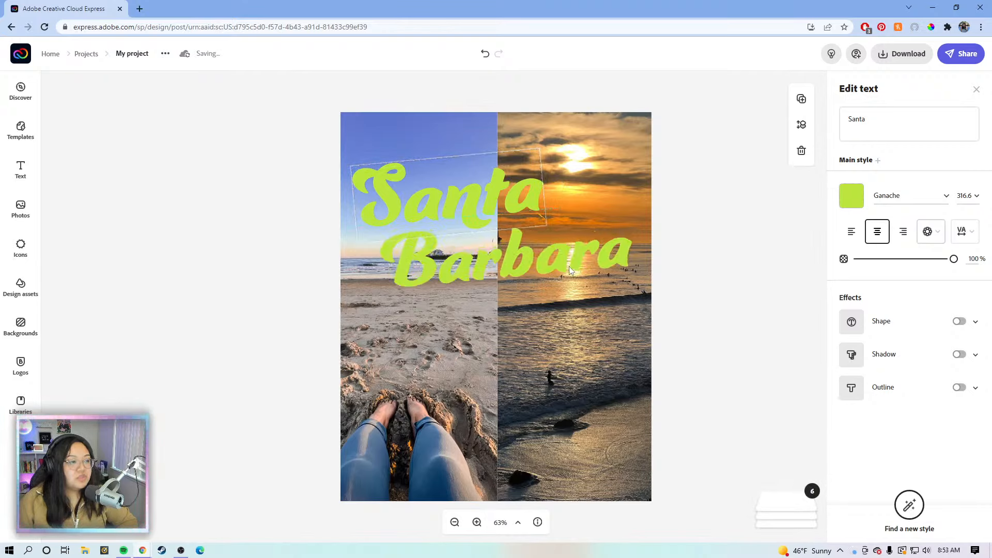
left_click(483, 270)
left_click_drag(509, 295, 507, 286)
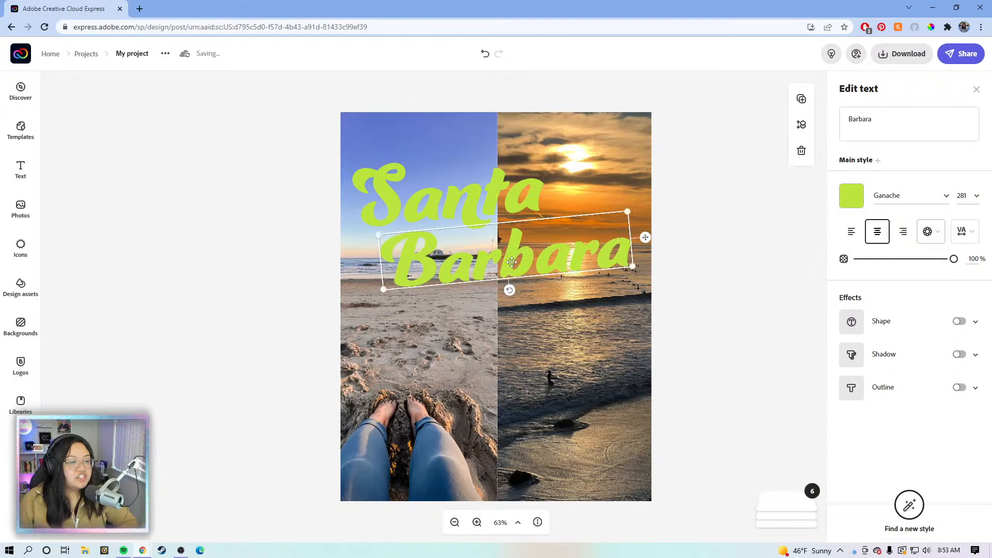
- Recolor the "Santa" text golden yellow (#FDCD37)
left_click(421, 190)
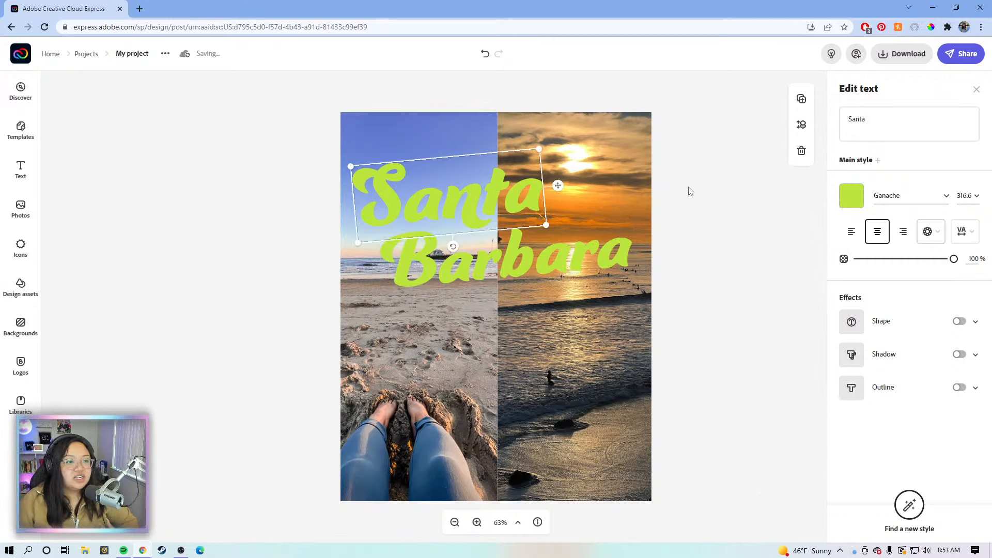
left_click(851, 196)
left_click(902, 307)
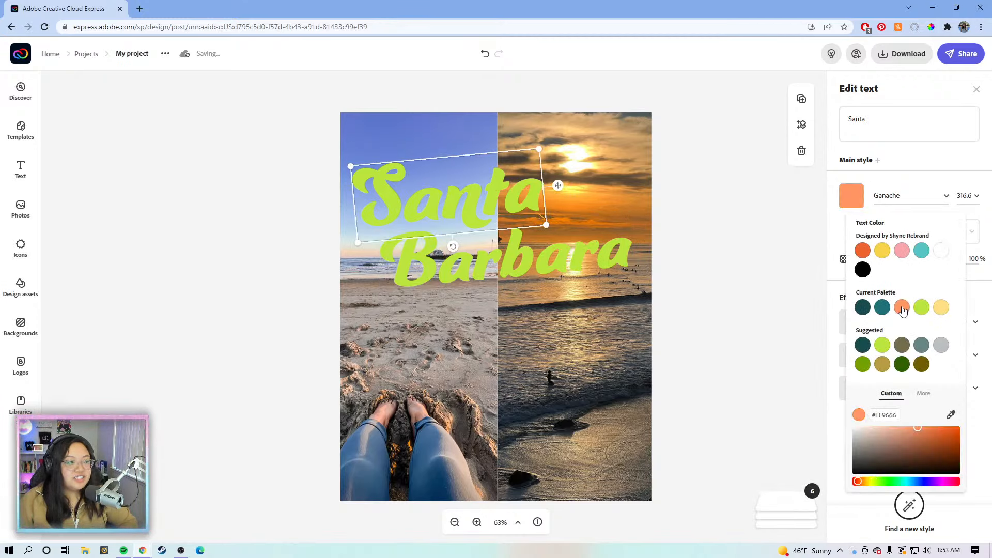
left_click(942, 307)
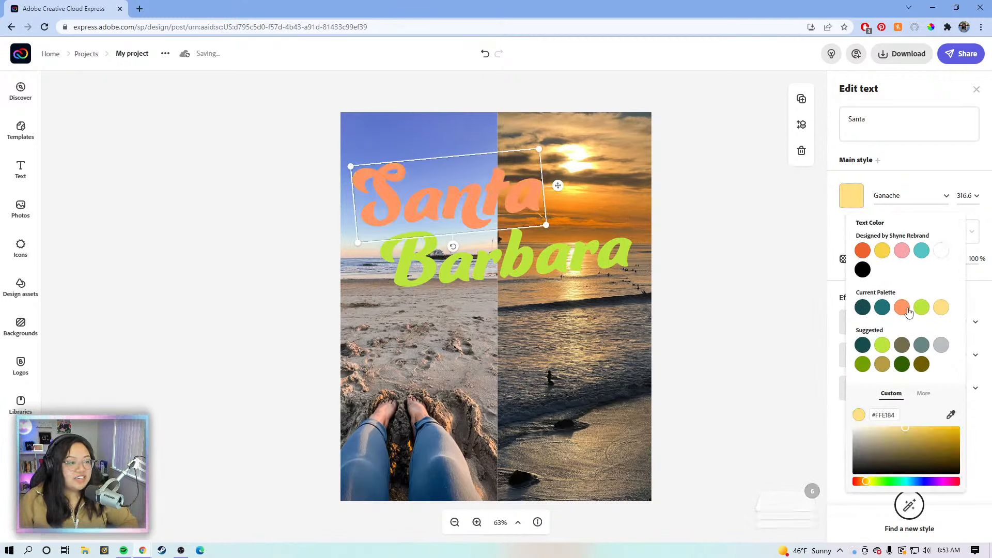
left_click(598, 247)
left_click(437, 205)
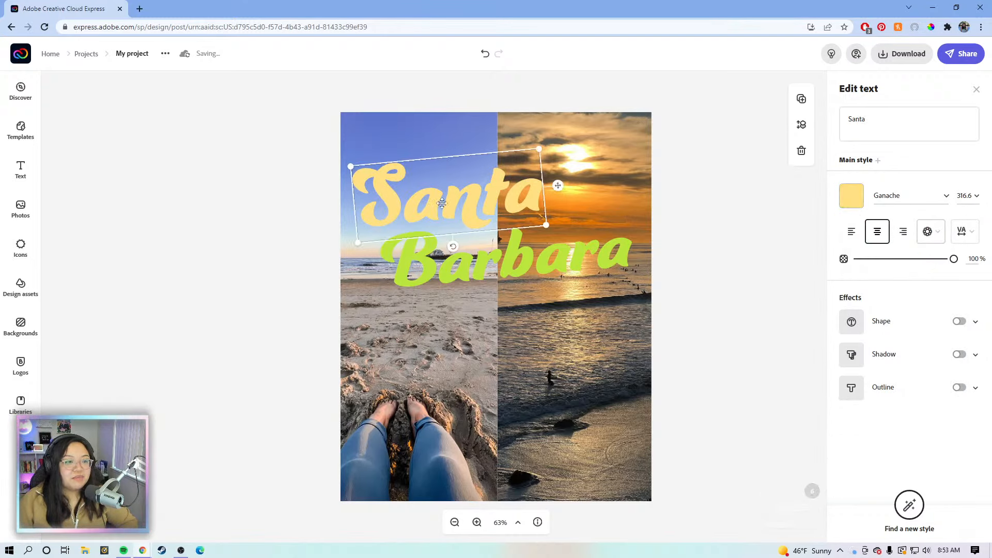
left_click(851, 199)
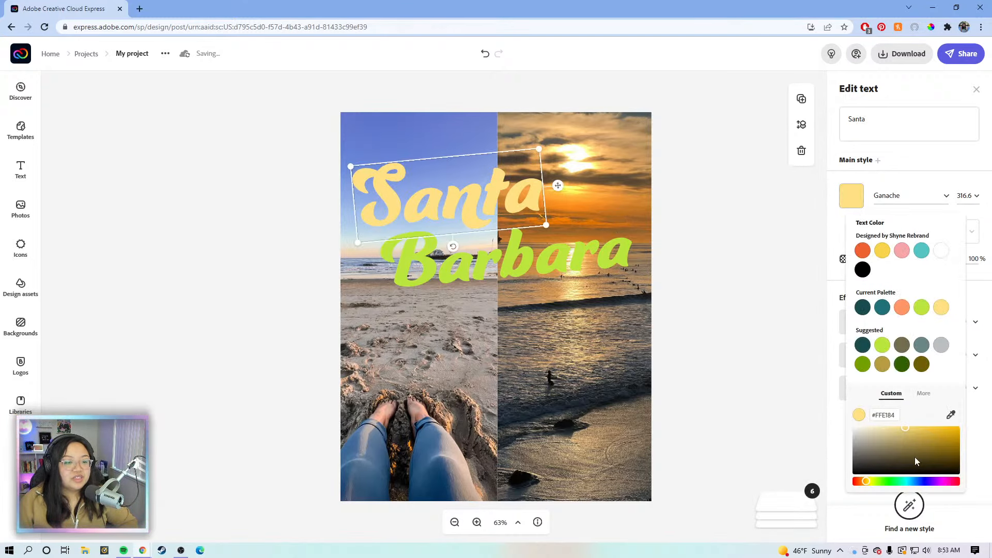
left_click_drag(913, 430, 938, 417)
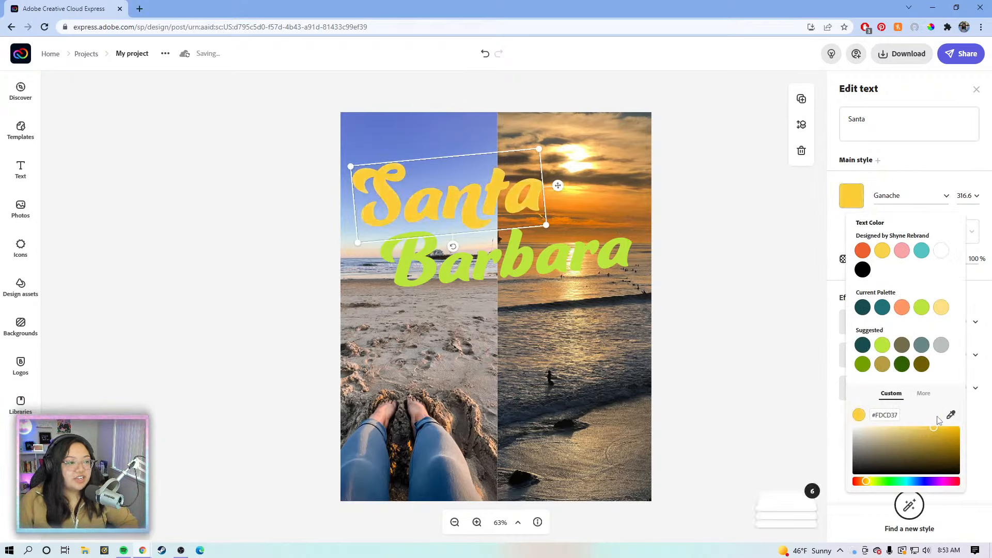
left_click(796, 374)
- Recolor the "Barbara" text with the same golden yellow (#FDCD37) from the current palette
left_click(587, 263)
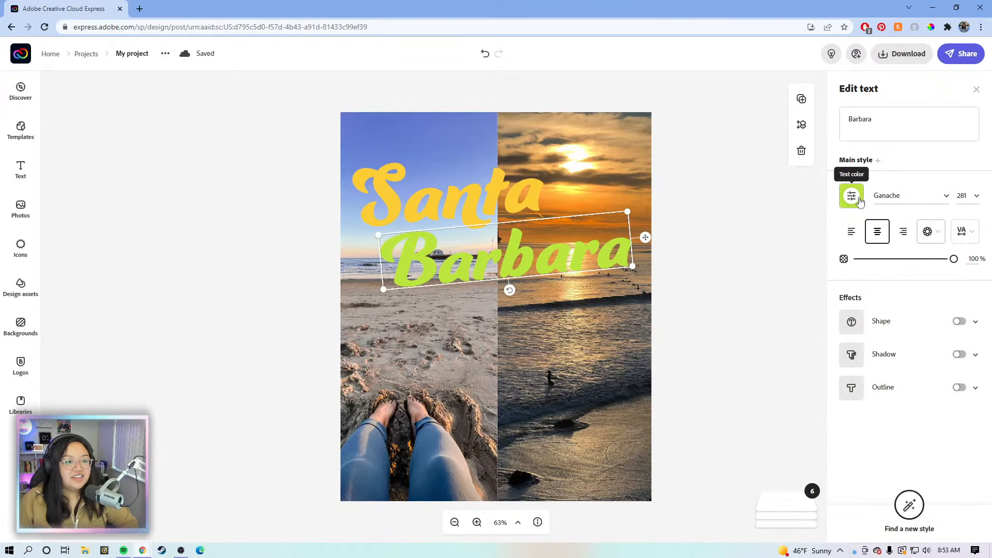
left_click(852, 197)
left_click(902, 308)
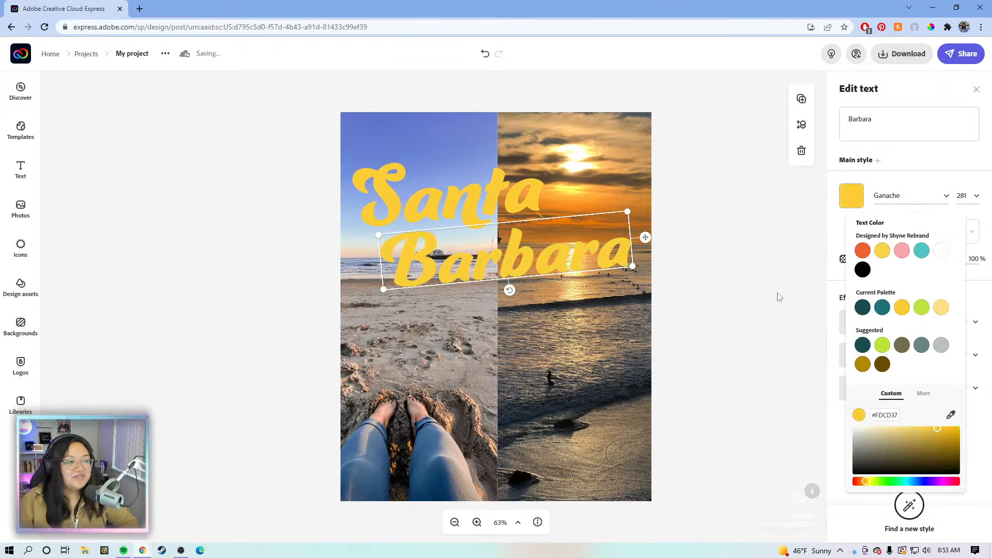
- Add a shadow and an outline to "Santa" and set the shadow color to bright orange (#FD7201)
left_click(523, 204)
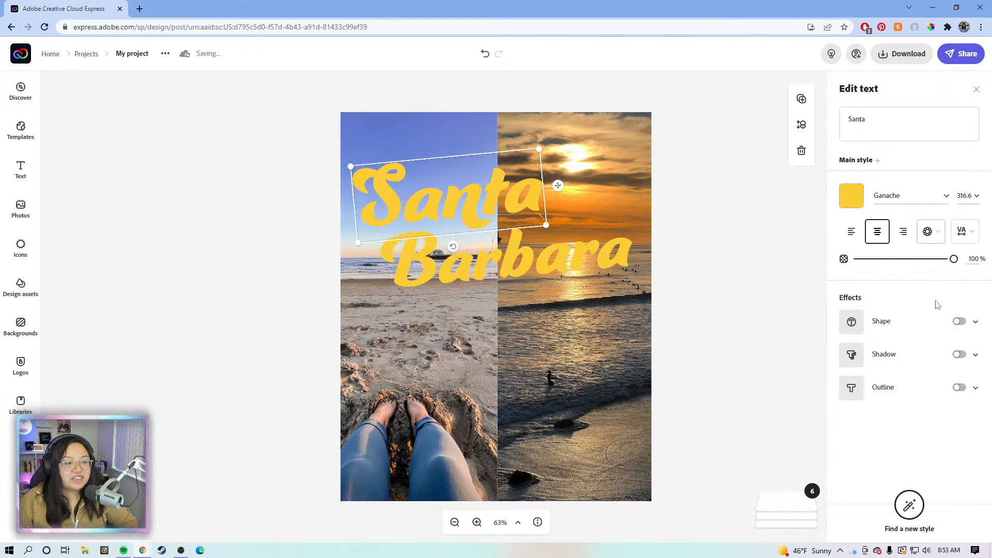
left_click(959, 356)
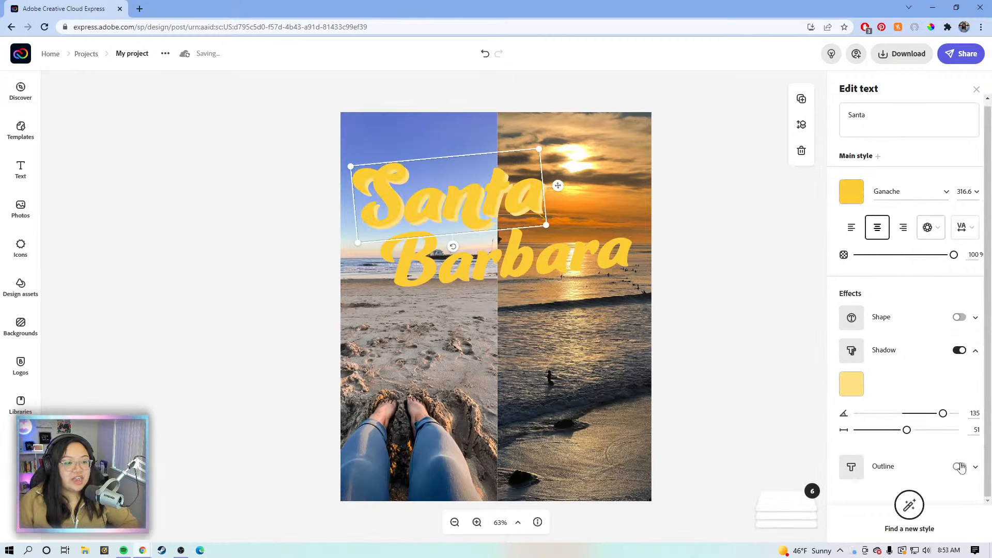
left_click(961, 467)
left_click(852, 383)
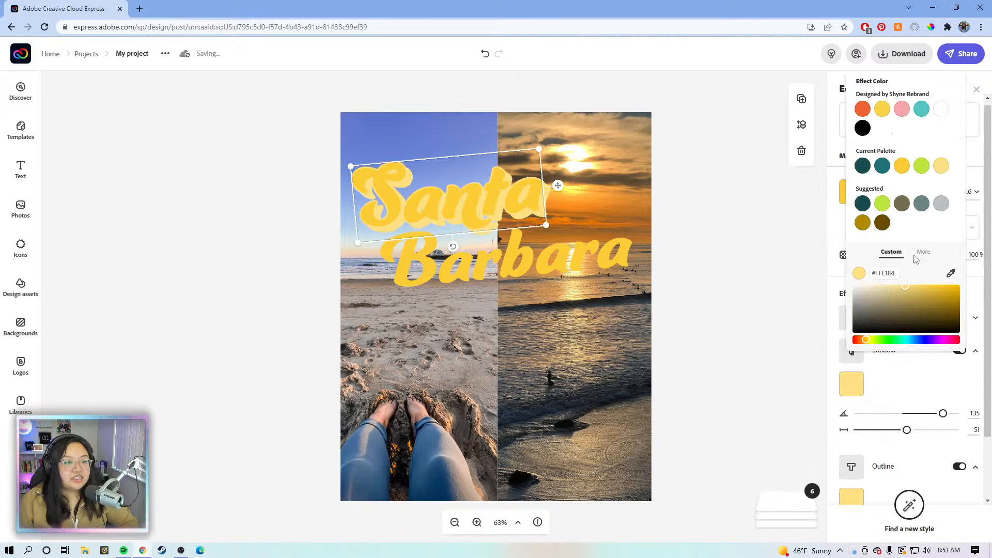
left_click(858, 340)
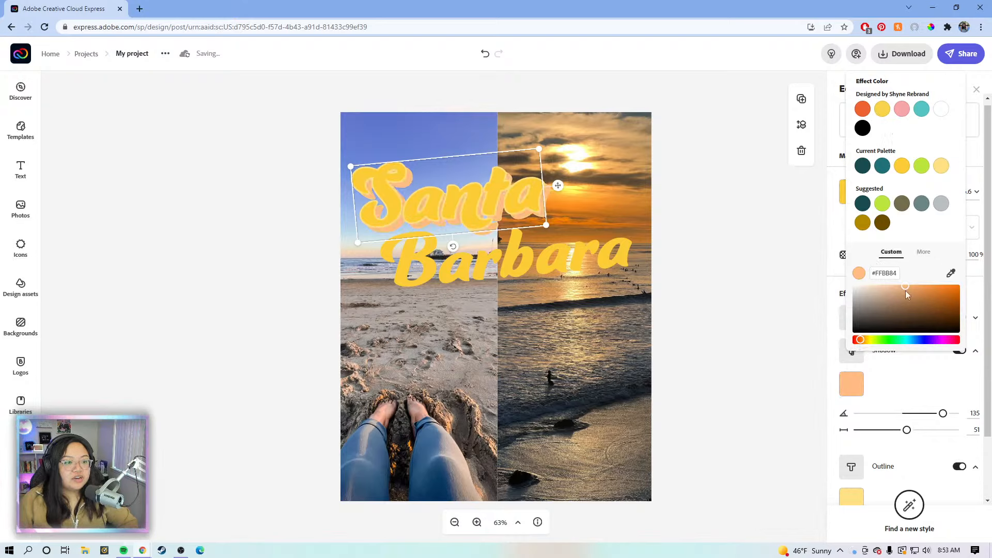
left_click_drag(905, 288, 982, 286)
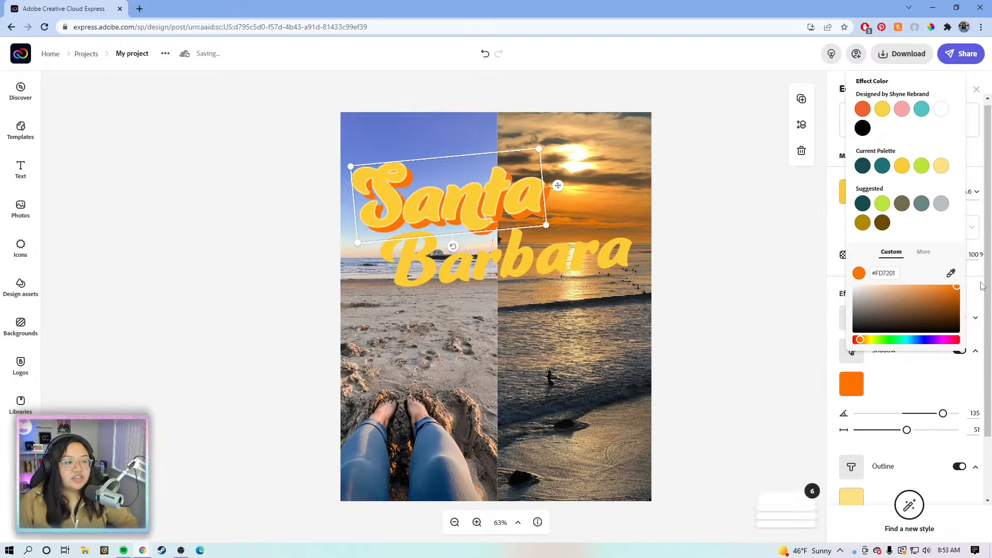
left_click(815, 286)
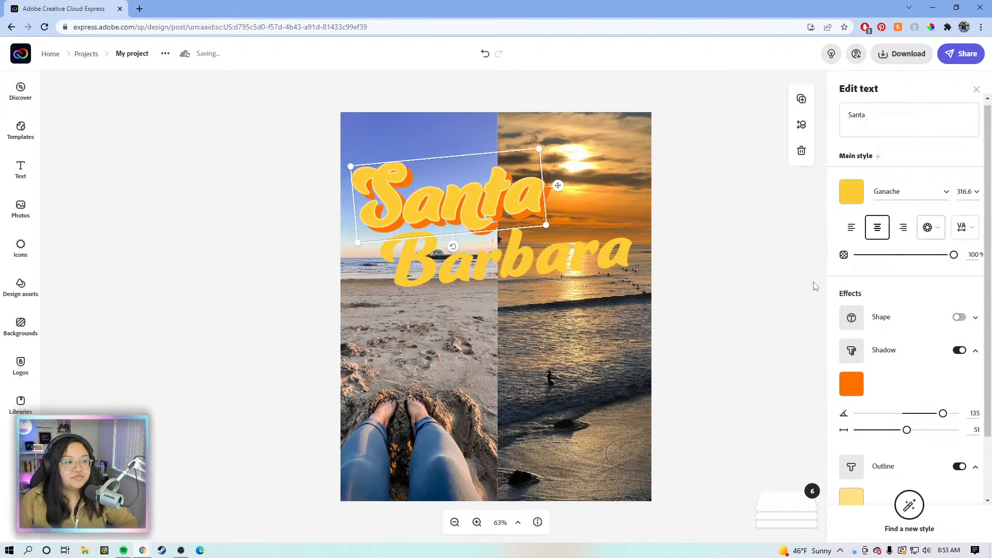
- Give "Barbara" a matching outline and shadow, with the shadow in the palette's bright orange (#FD7201)
left_click(570, 257)
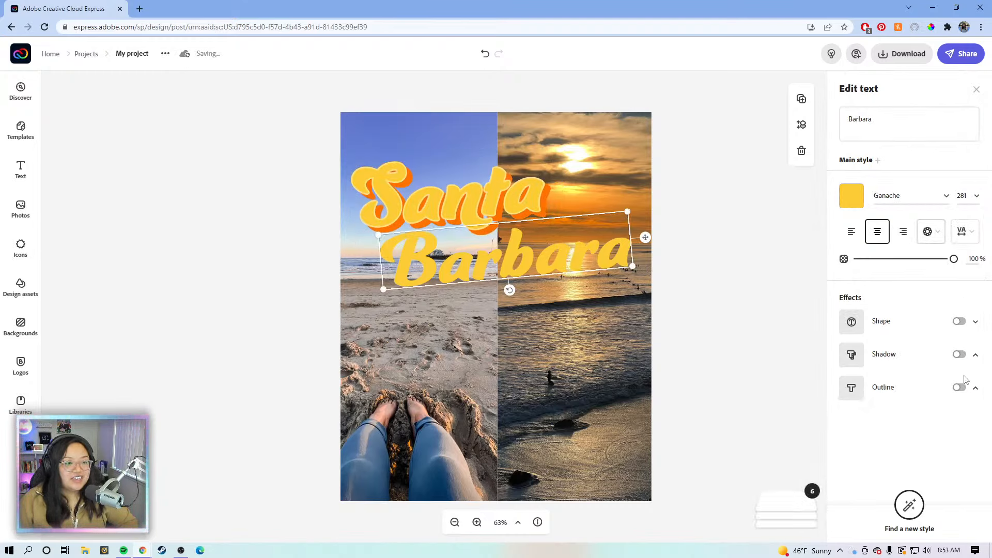
left_click(961, 354)
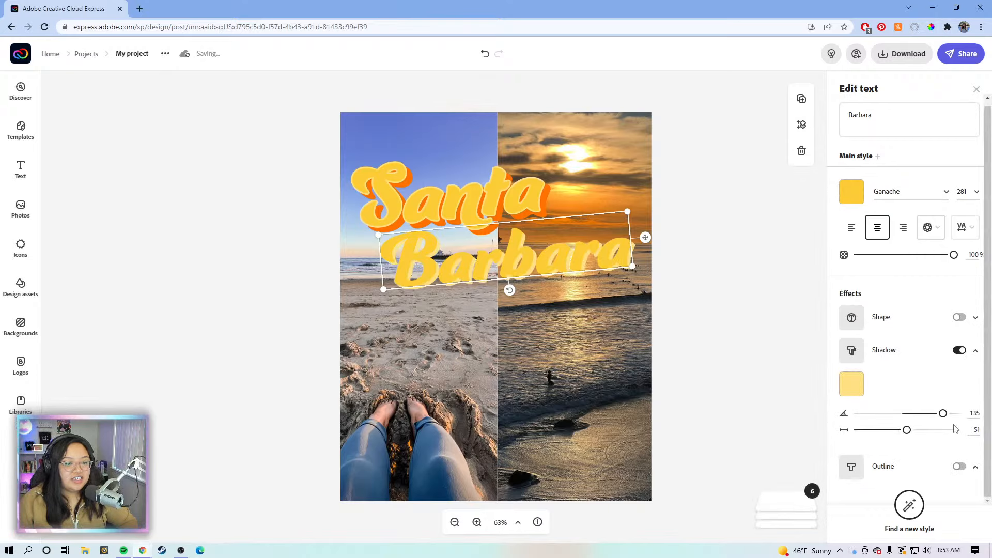
left_click(960, 467)
scroll(881, 414, "down", 1)
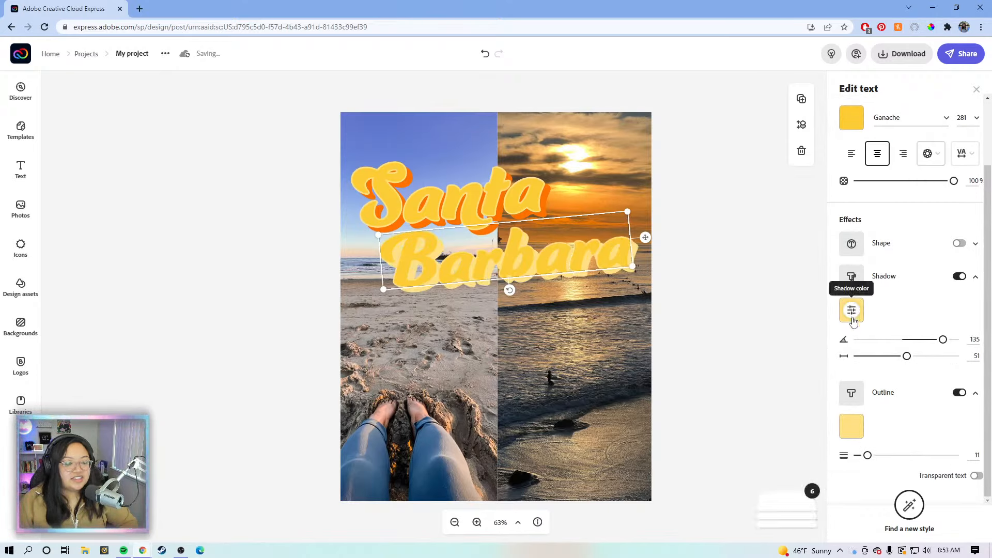
left_click(850, 312)
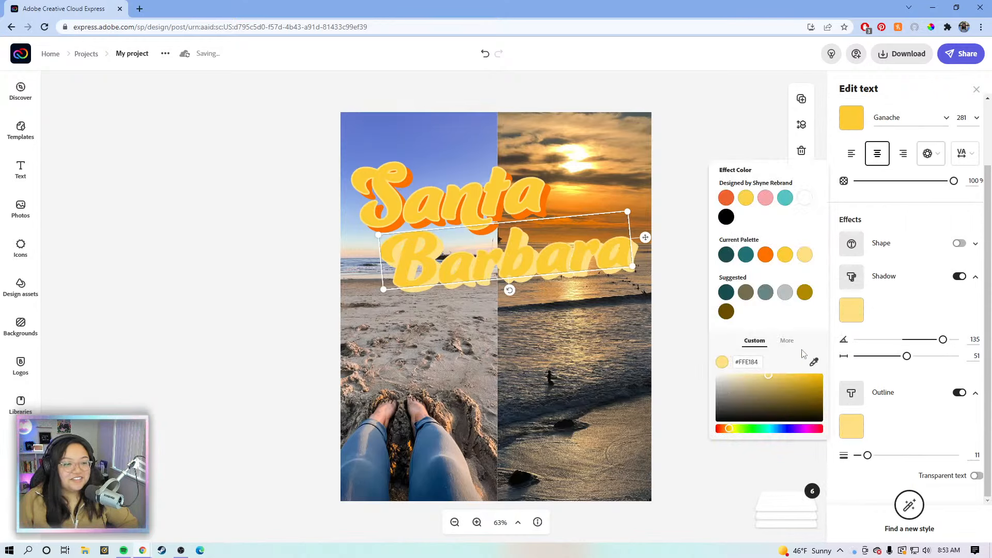
left_click(766, 257)
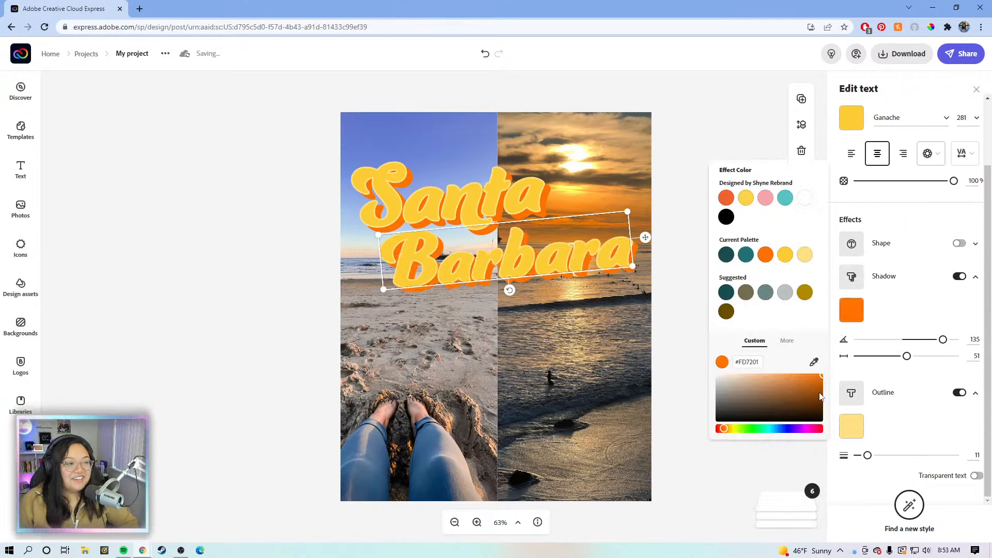
left_click(832, 373)
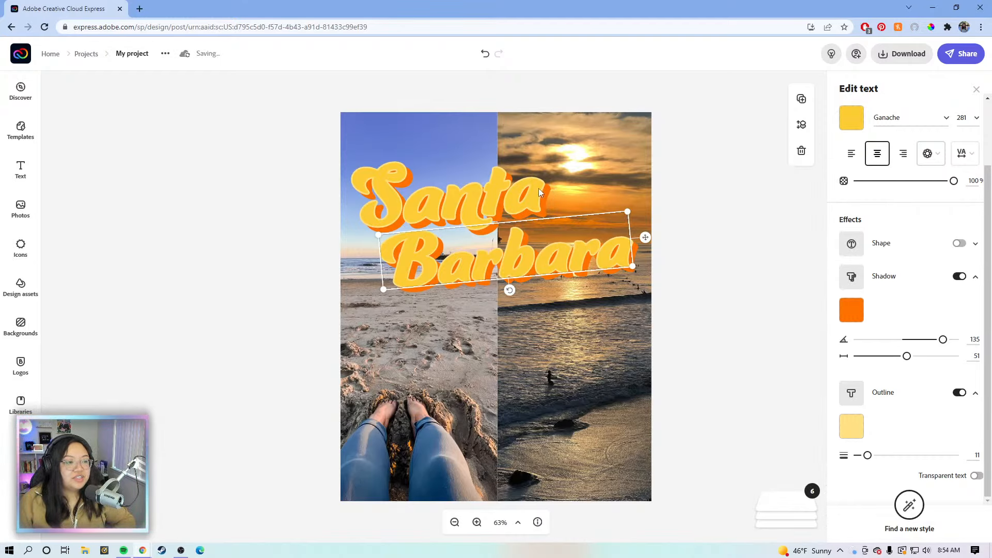
left_click(691, 210)
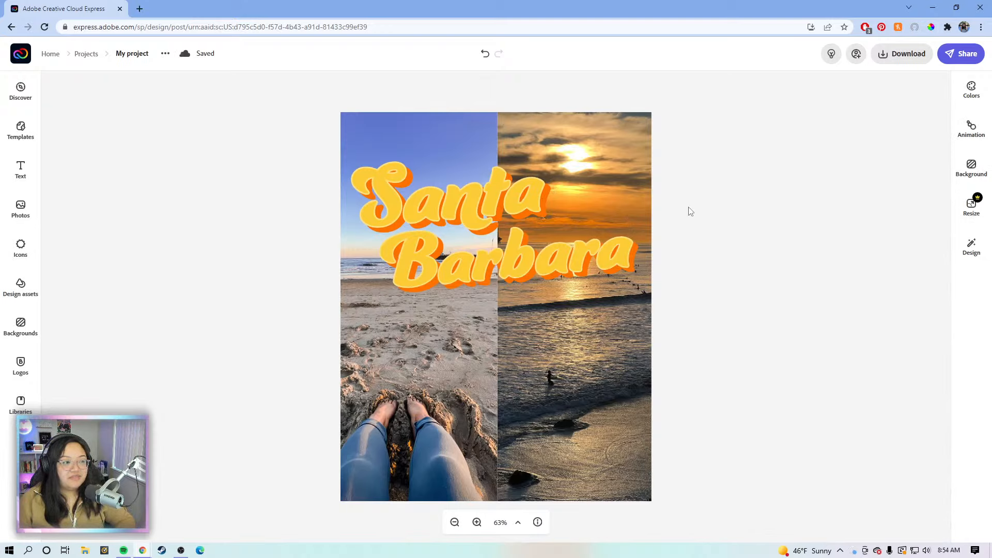
- Search the icons for "wave" and add the line-art curling wave with splashes to the design
left_click(32, 240)
type("arrow")
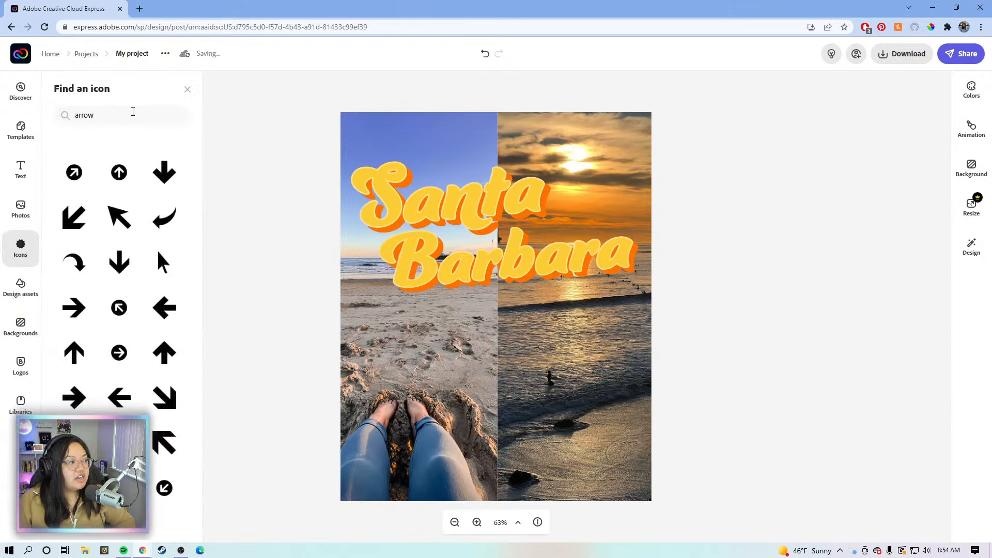
type("wave")
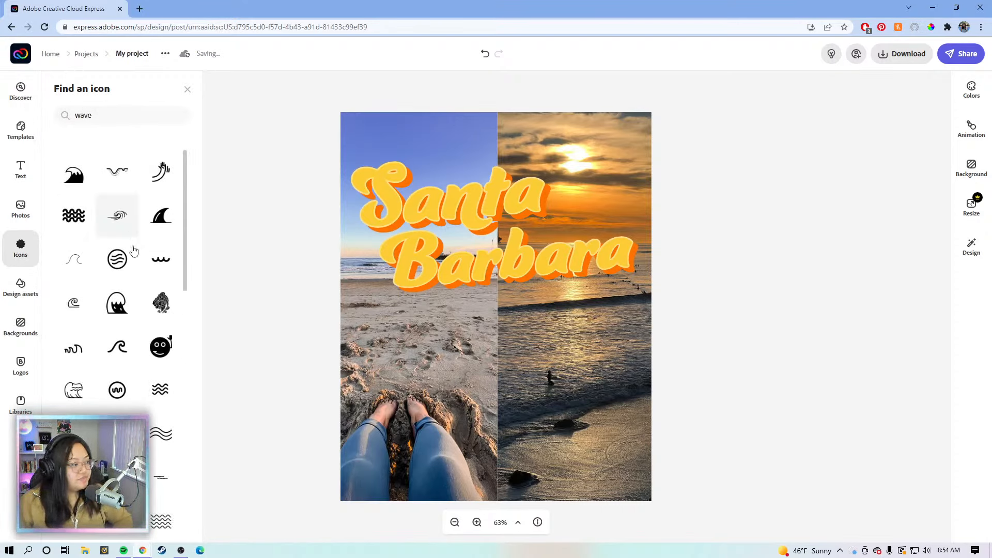
scroll(144, 257, "down", 3)
scroll(144, 257, "down", 4)
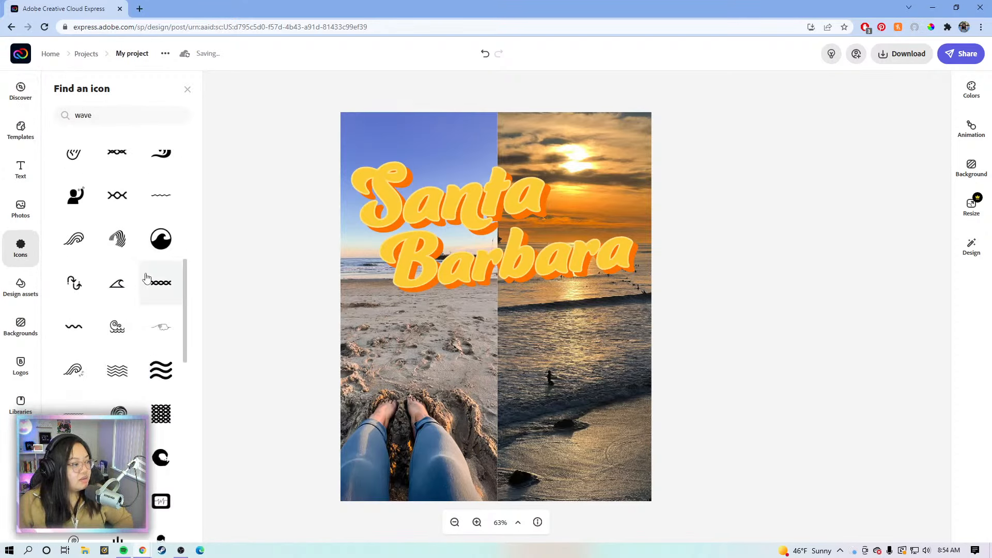
scroll(147, 278, "down", 5)
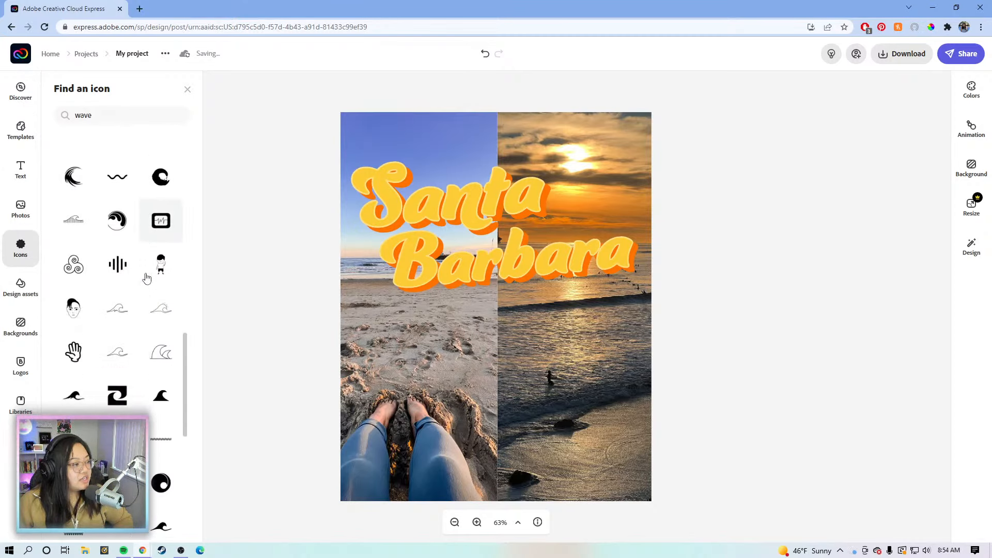
scroll(147, 278, "down", 6)
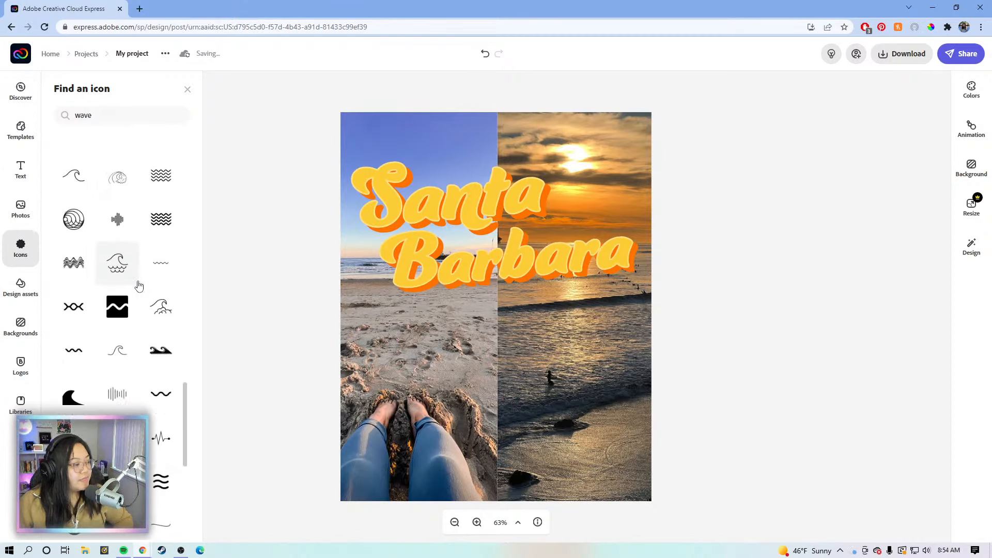
scroll(138, 286, "down", 9)
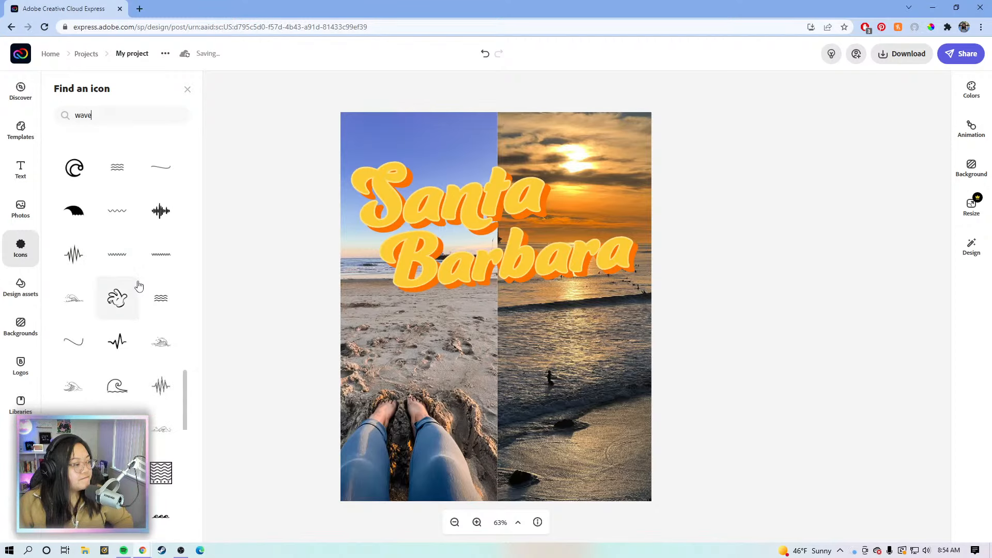
scroll(138, 286, "down", 1)
scroll(139, 292, "down", 1)
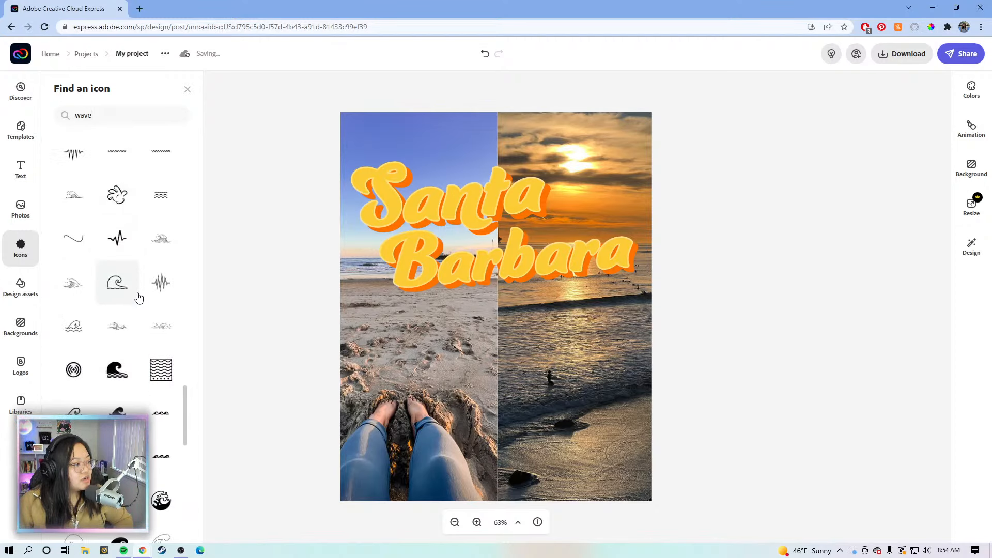
left_click(131, 331)
left_click(488, 353)
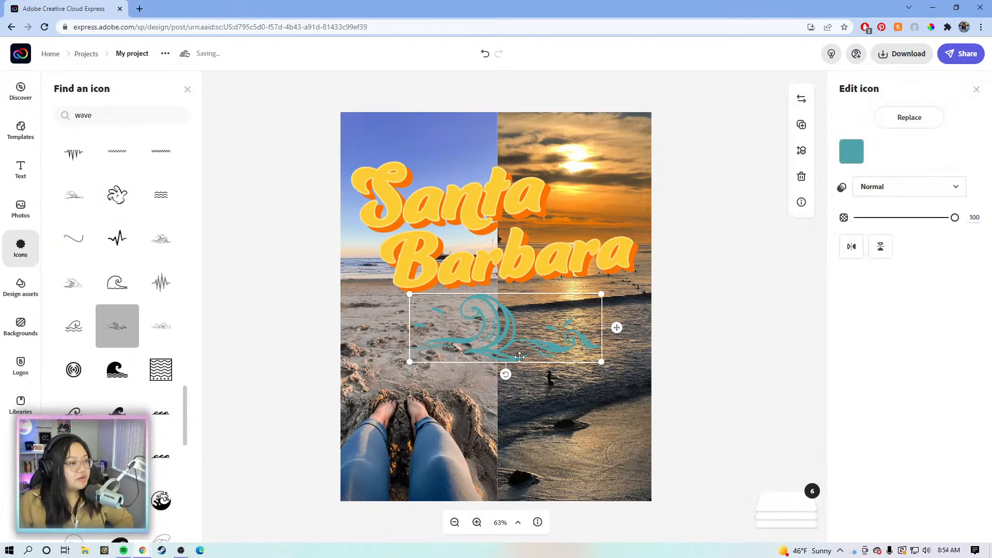
- Enlarge the wave icon slightly below the heading and recolor it pale aqua (#B3F7FD)
left_click_drag(602, 362, 625, 370)
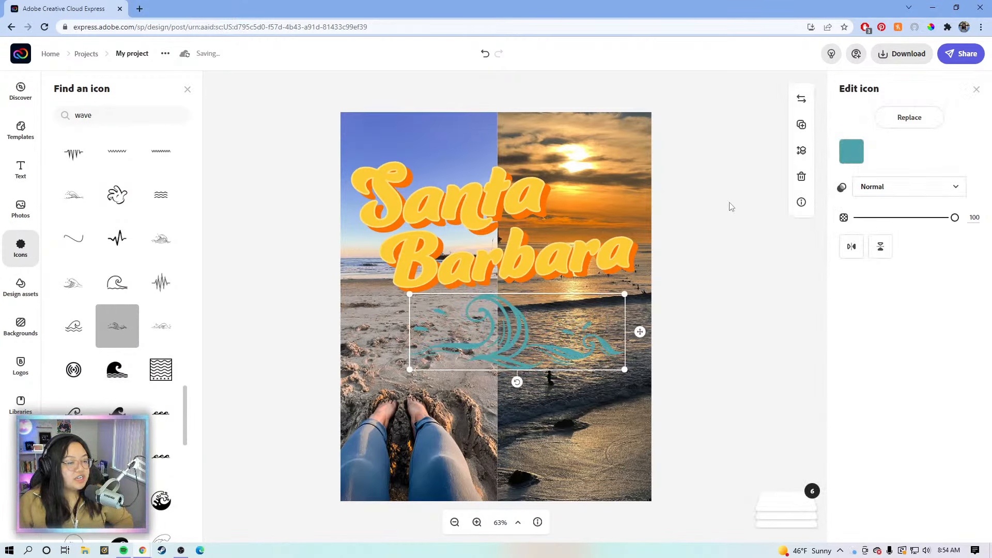
left_click(852, 152)
left_click_drag(909, 365, 891, 365)
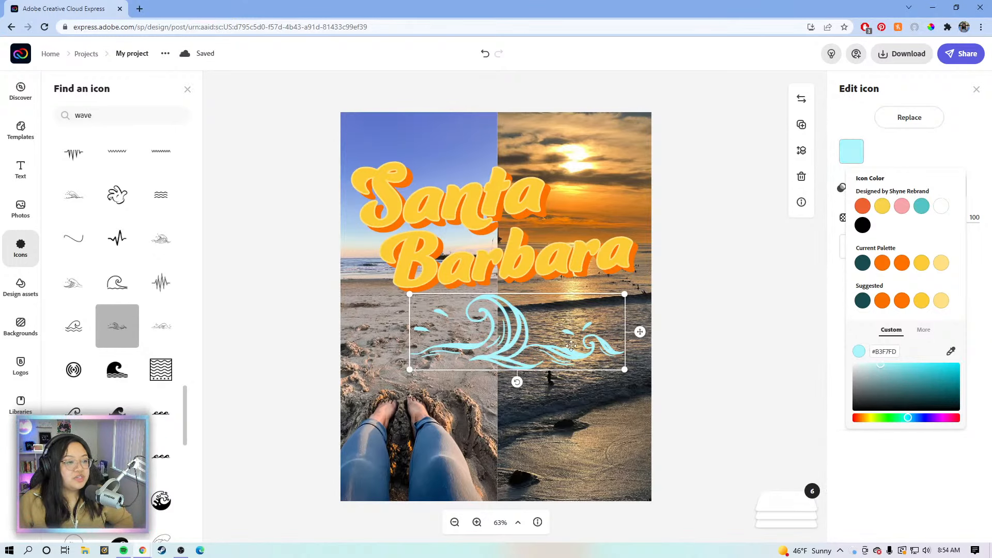
left_click(584, 354)
left_click(608, 413)
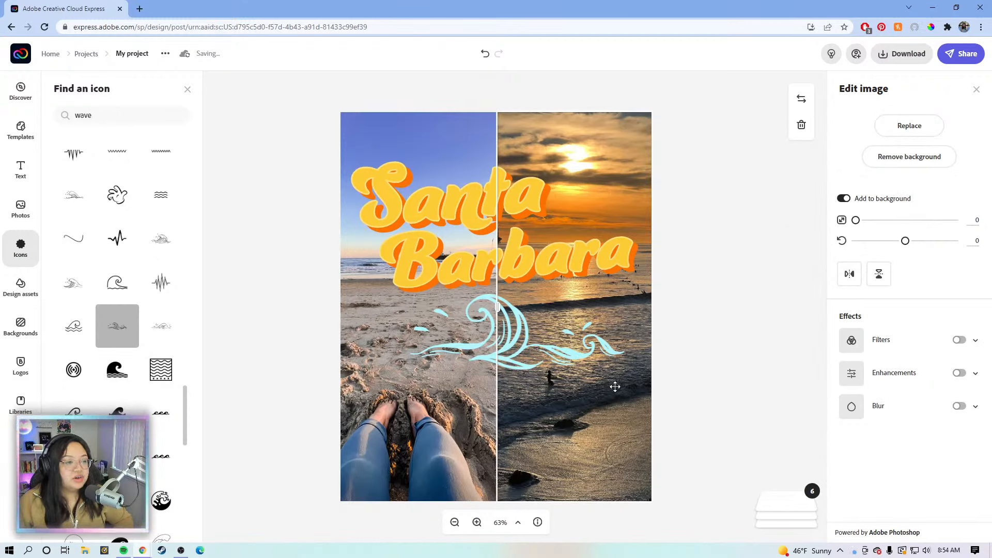
- Move the wave icon up over the "Santa Barbara" heading, enlarge it slightly, and tilt it counter-clockwise to match the text slant
left_click_drag(575, 357, 593, 230)
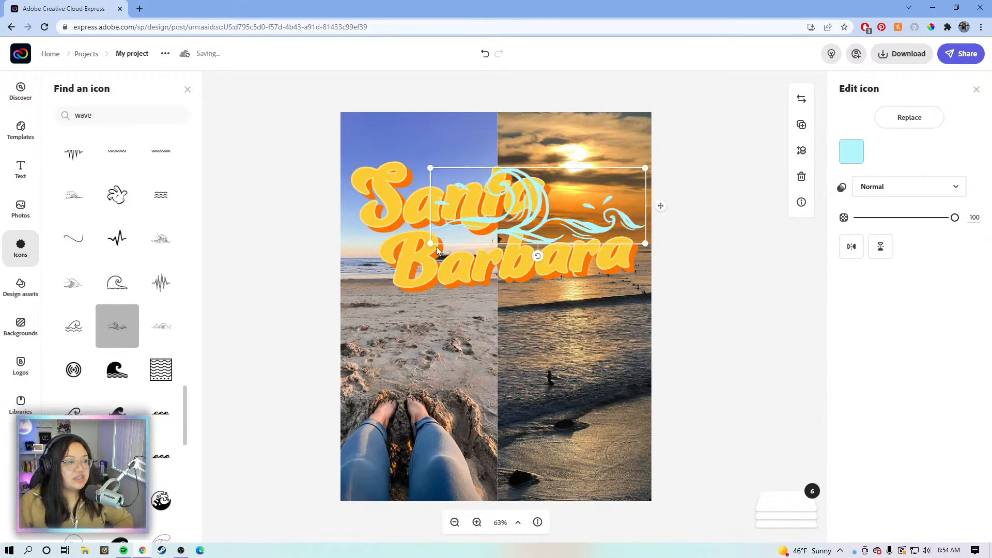
left_click_drag(433, 244, 423, 246)
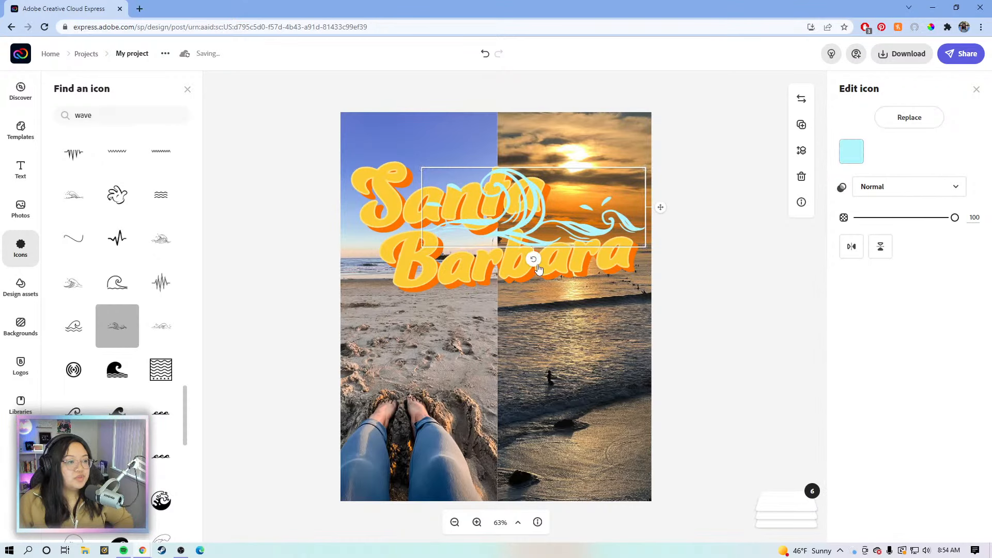
left_click_drag(541, 266, 544, 269)
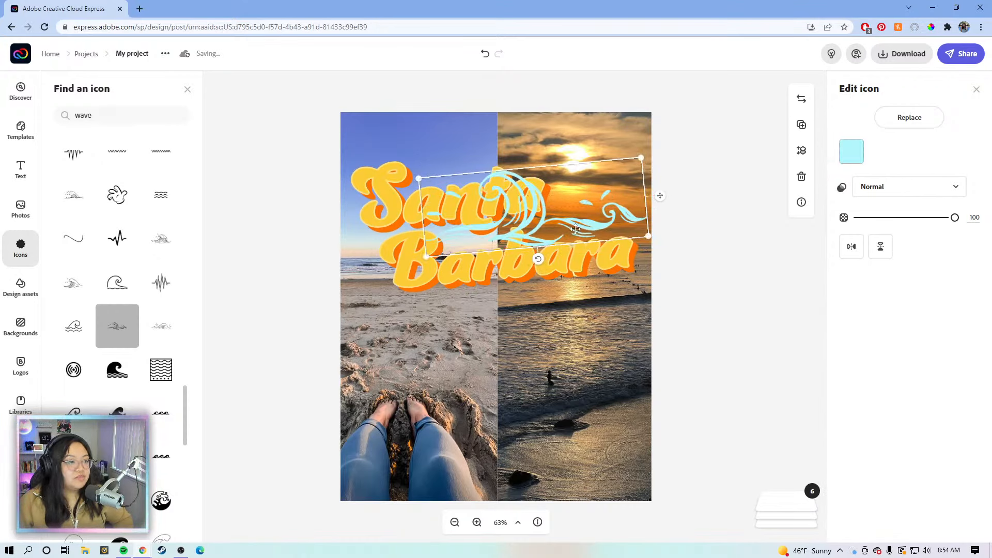
- Send the wave icon behind the "Santa Barbara" heading and nudge "Barbara" up closer to "Santa"
left_click(802, 151)
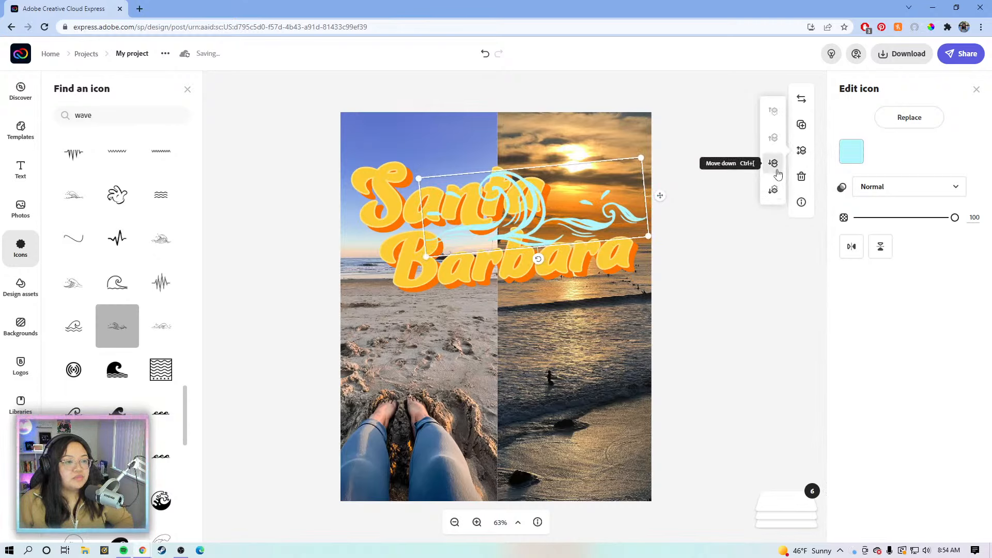
left_click(773, 192)
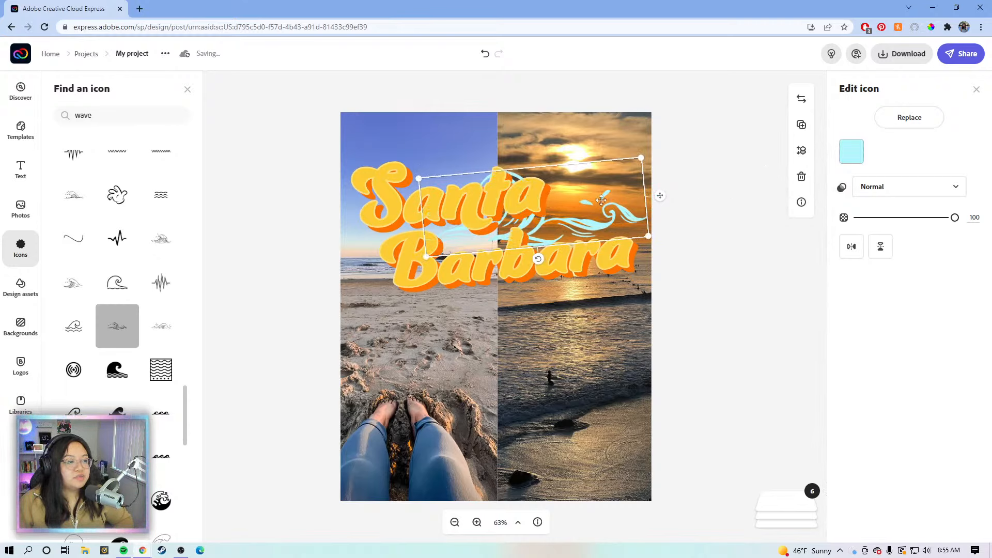
left_click(397, 197)
mouse_move(537, 218)
left_mouse_down()
mouse_move(518, 207)
mouse_move(547, 211)
left_mouse_up()
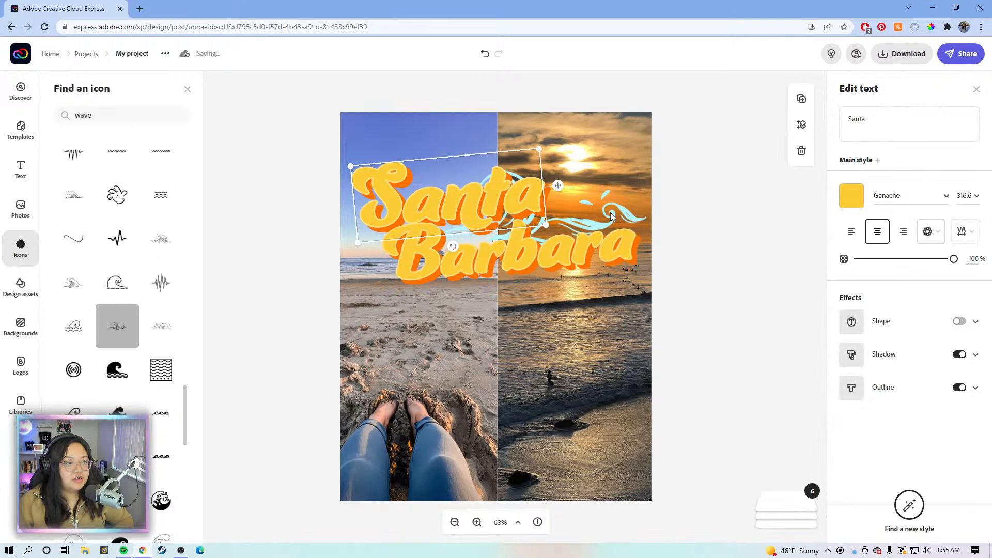
- Shift the wave icon slightly up and right, and move both heading words together with the icon slightly up and left
left_click(623, 183)
left_click(608, 195)
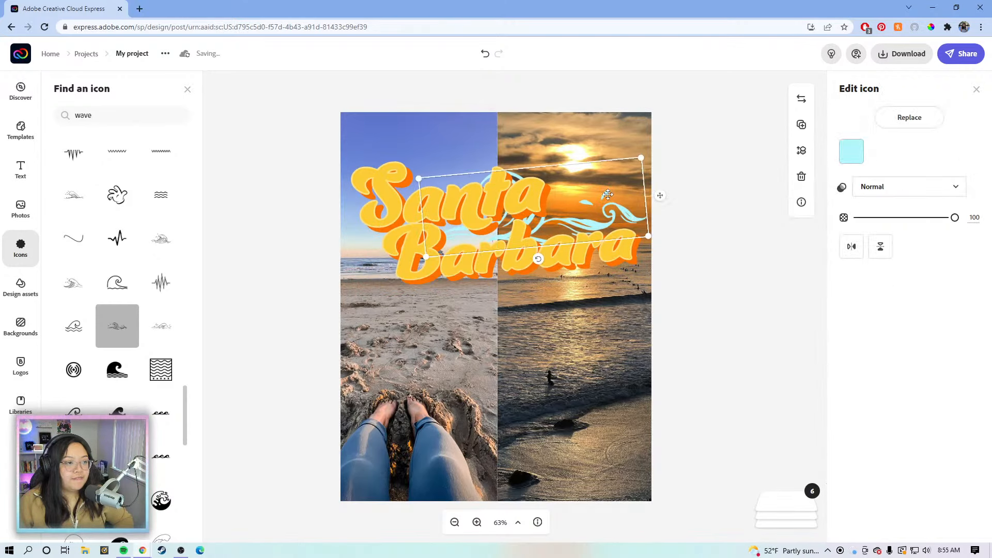
left_click_drag(608, 194, 625, 185)
left_click_drag(737, 285, 350, 163)
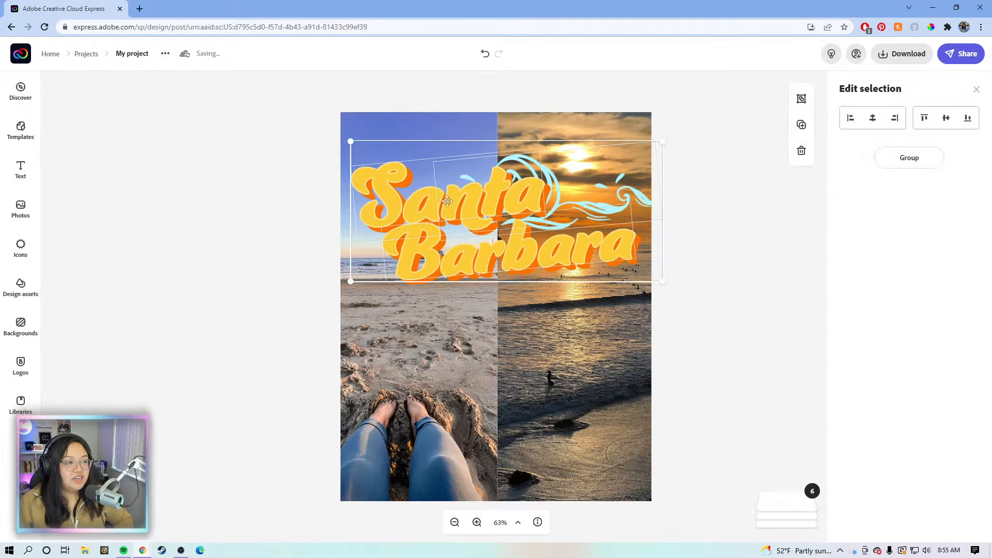
left_click(785, 237)
- Apply the Color shuffle text animation to the design
left_click(972, 129)
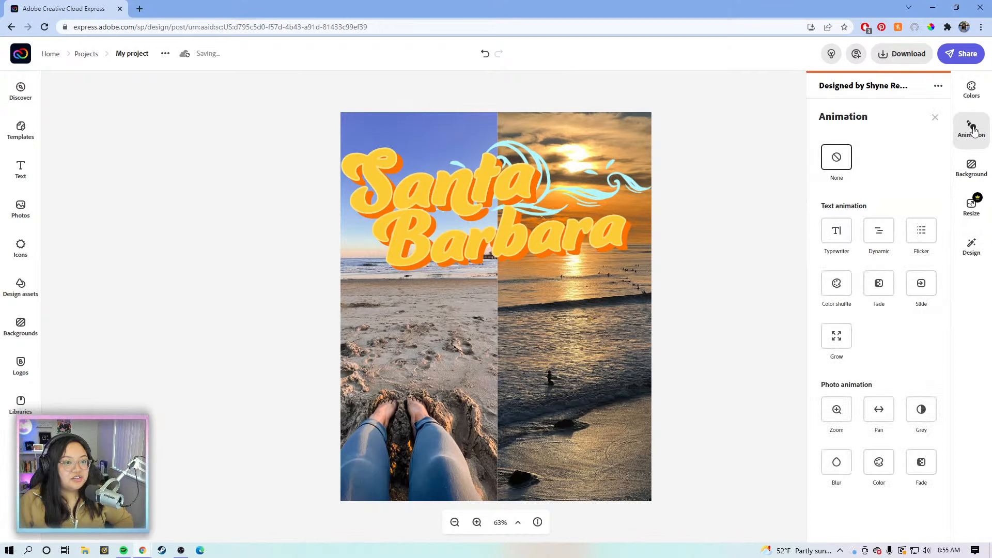
left_click(845, 297)
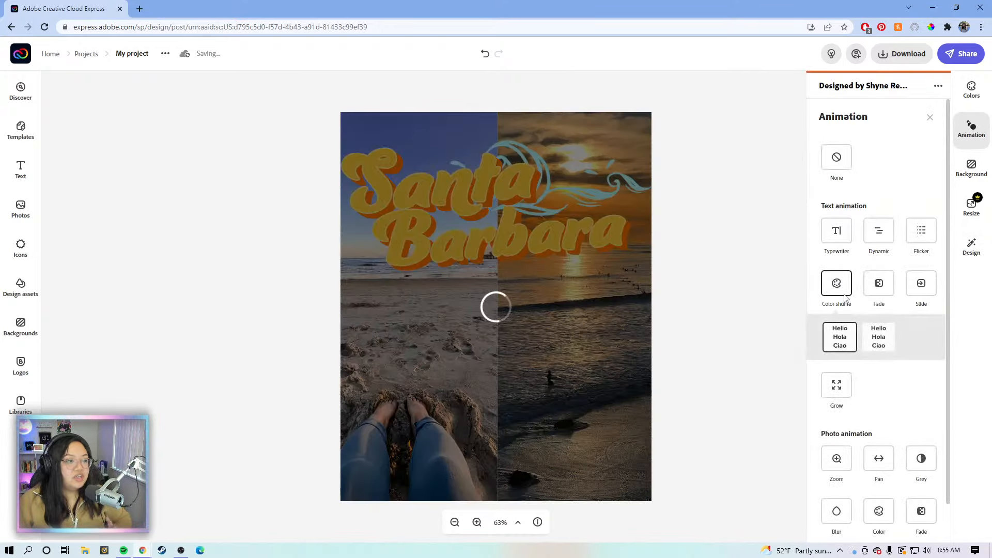